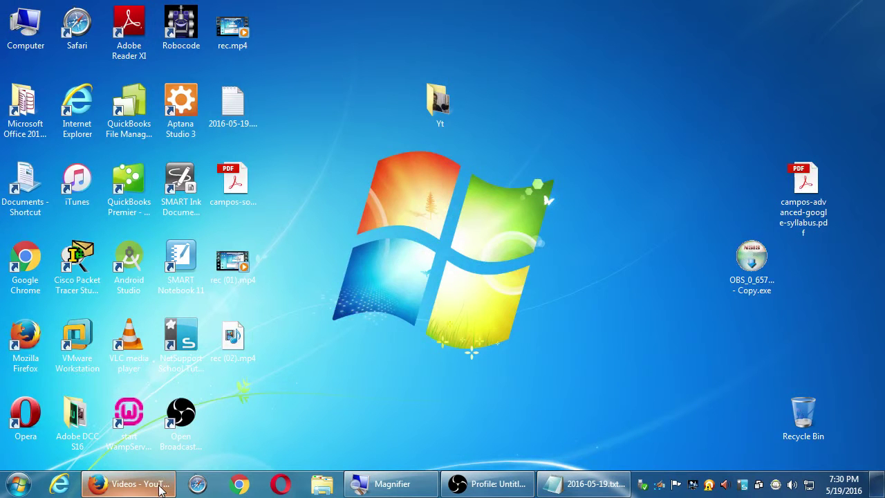
- Switch to the YouTube window in Firefox and open the channel's Subscribers page in the Community section
left_click(160, 488)
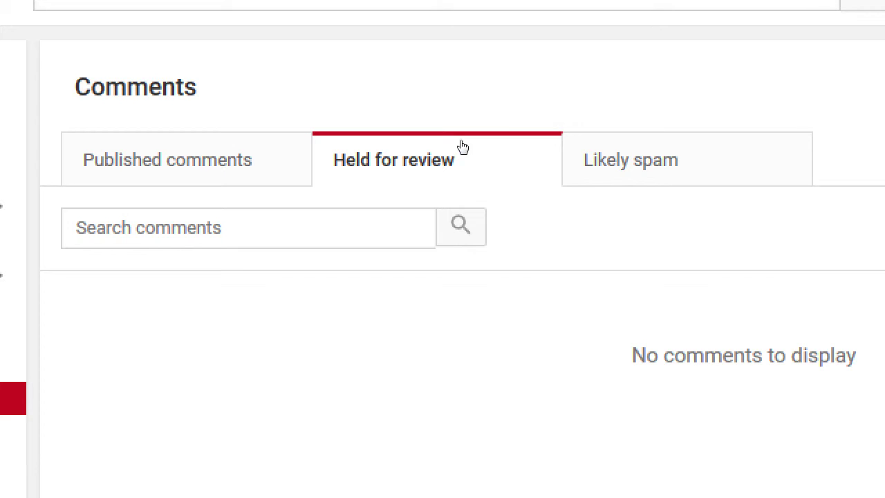
key("Right")
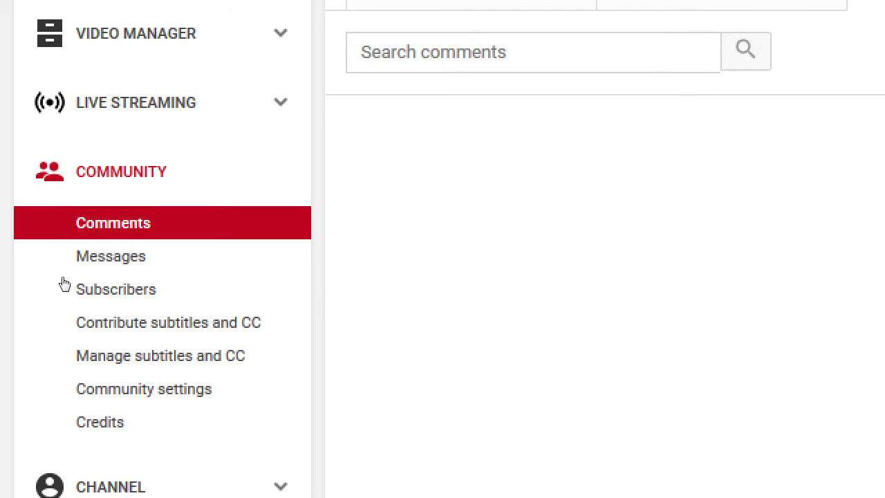
left_click(62, 285)
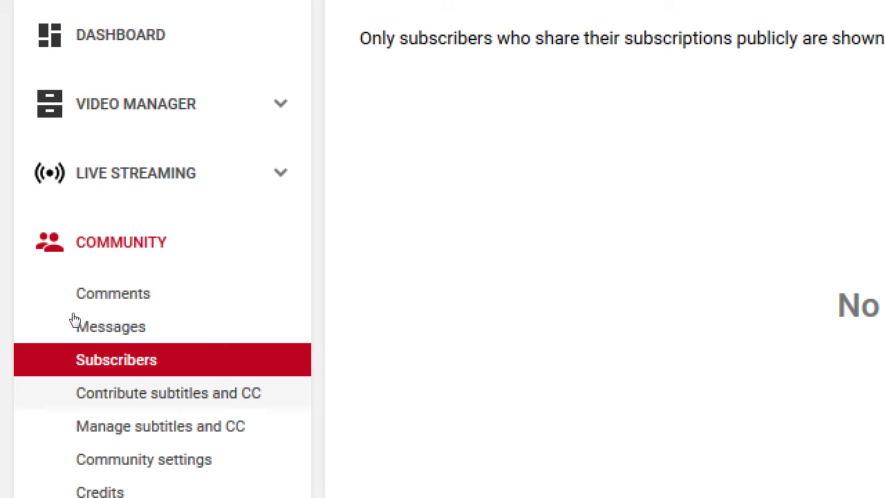
- Open the Community settings and examine the automated filters for approved users, hidden users and the Blacklist
scroll(89, 338, "down", 1)
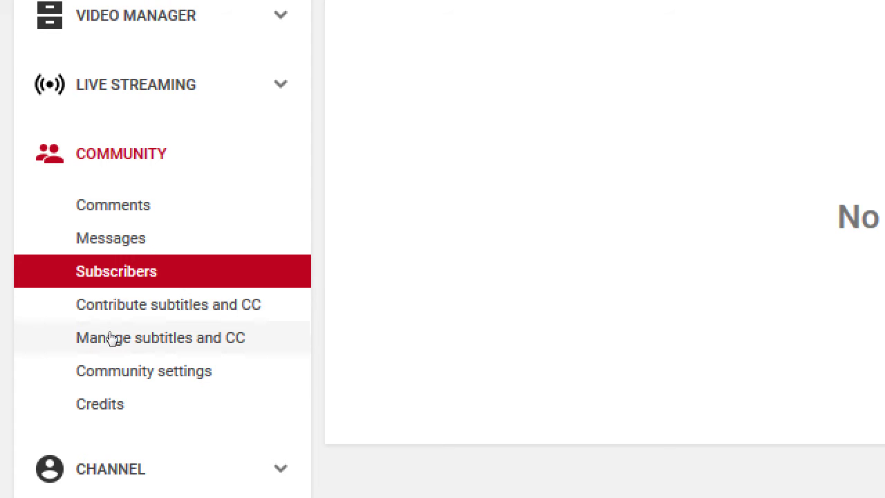
left_click(62, 361)
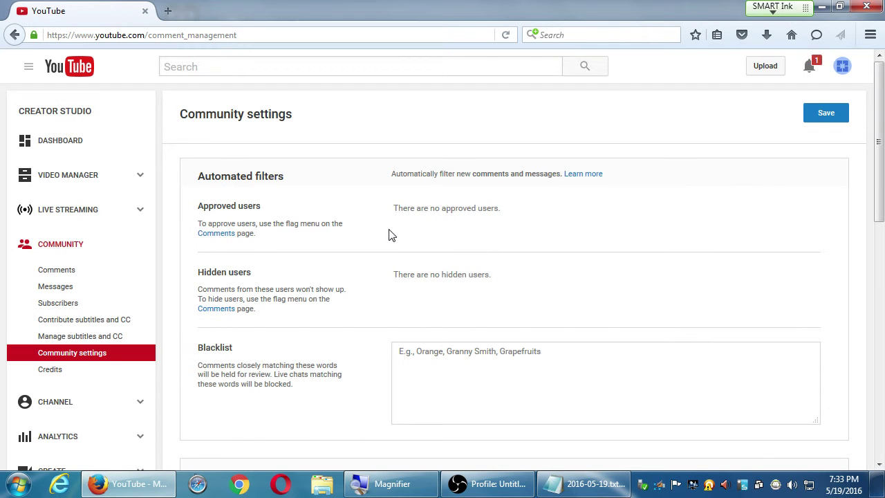
scroll(389, 233, "down", 4)
scroll(374, 235, "up", 4)
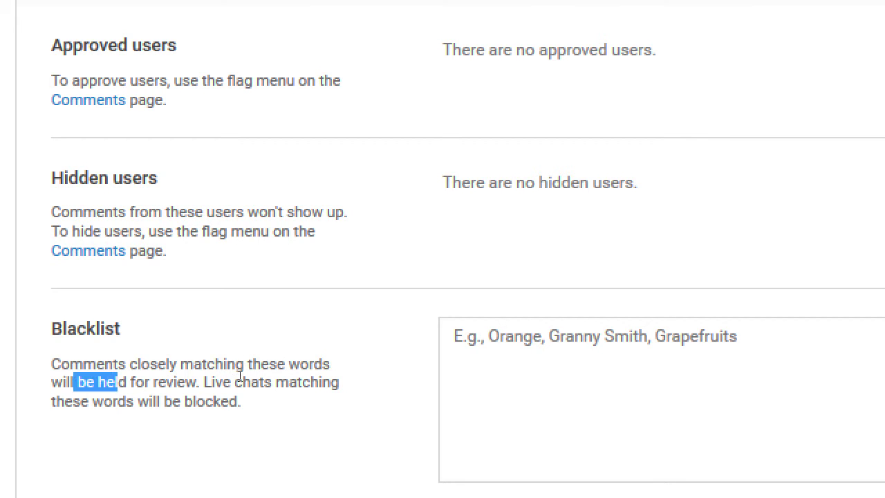
left_click(448, 356)
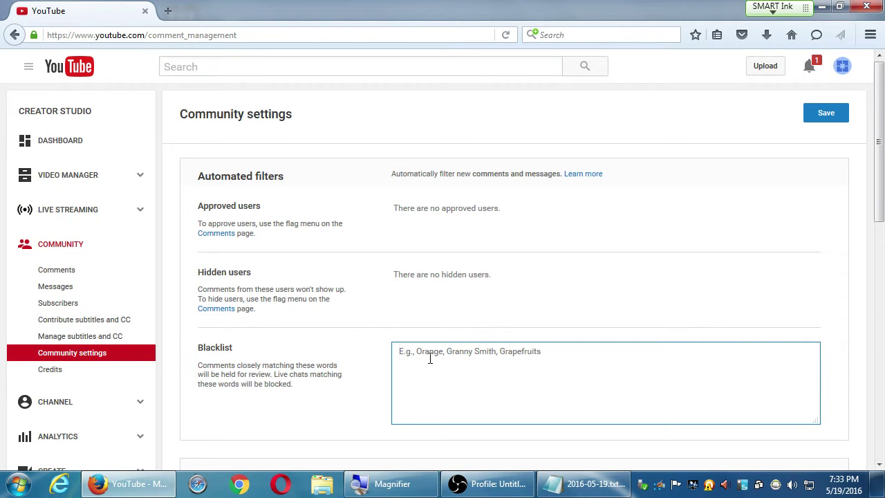
scroll(276, 311, "down", 2)
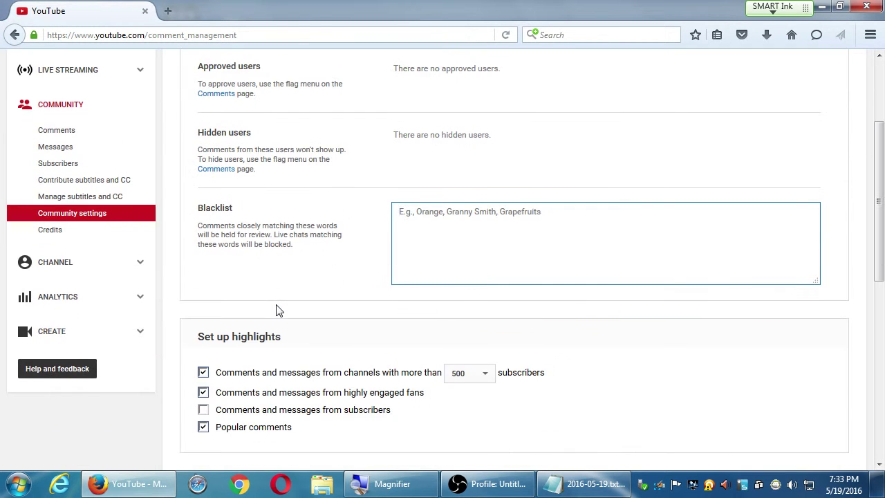
- Look through the subscriber-count options from 500 to 50000 for highlighting comments and messages from channels
scroll(277, 311, "down", 3)
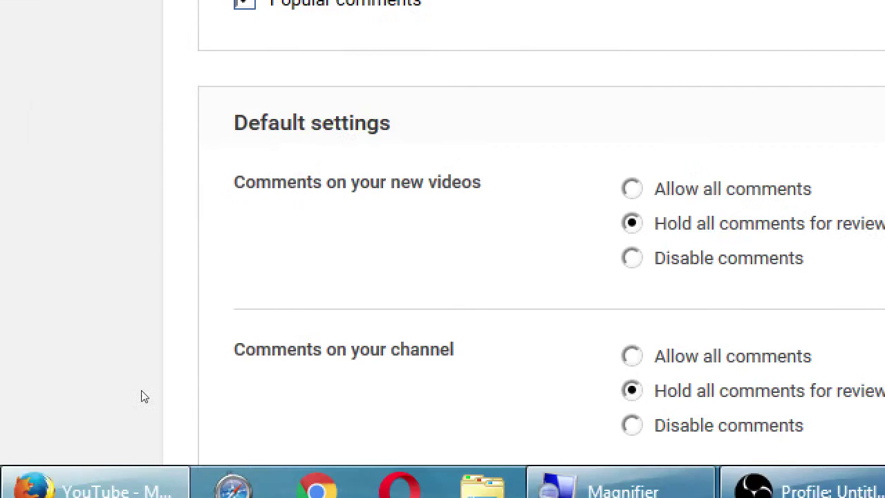
key("Tab")
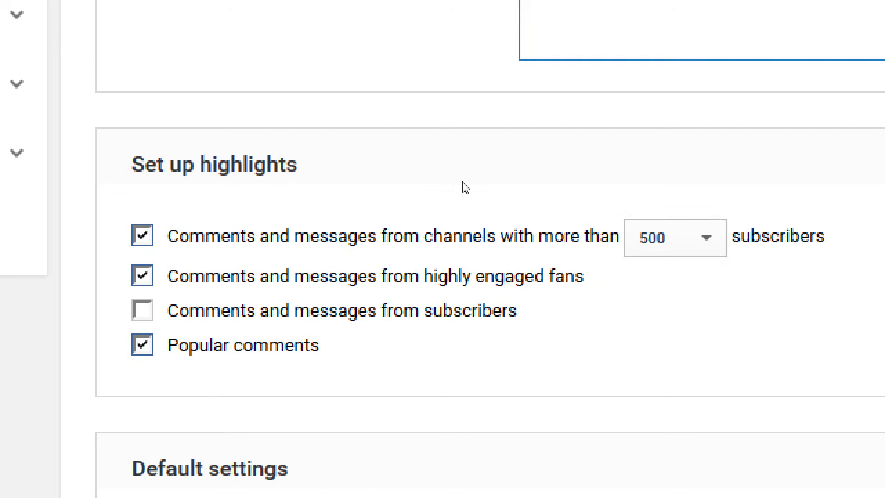
key("alt+Down")
key("Down")
key("Down")
key("Down")
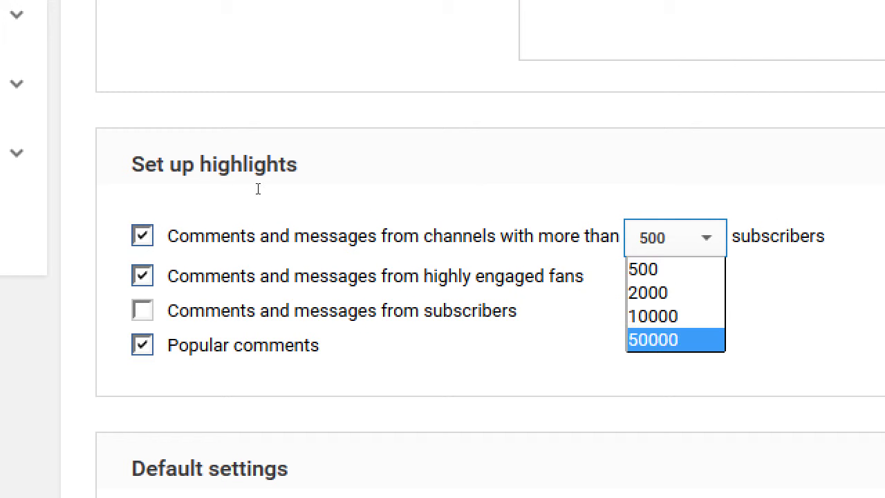
key("Up")
key("Up")
key("Up")
key("Down")
key("Down")
key("Down")
key("Up")
key("Up")
key("Up")
key("Down")
key("Down")
key("Down")
key("Up")
key("Down")
key("Escape")
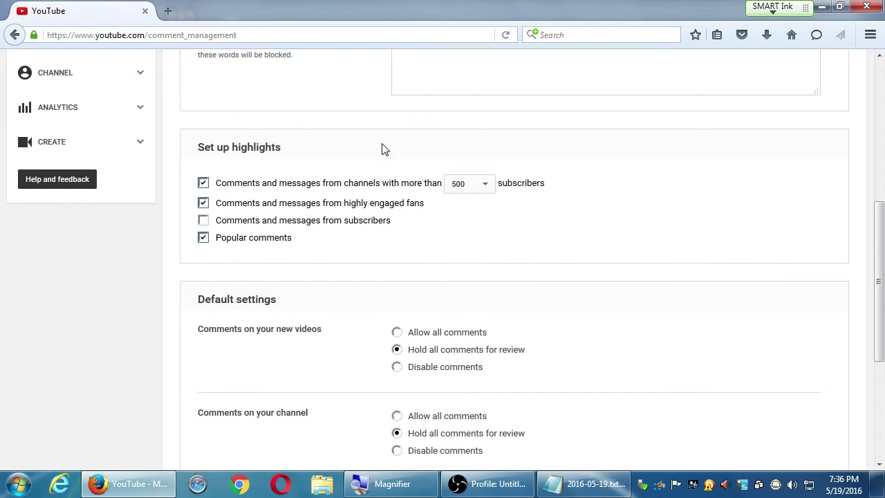
- Set the default for comments on new videos and on the channel to Hold all comments for review
scroll(390, 158, "down", 3)
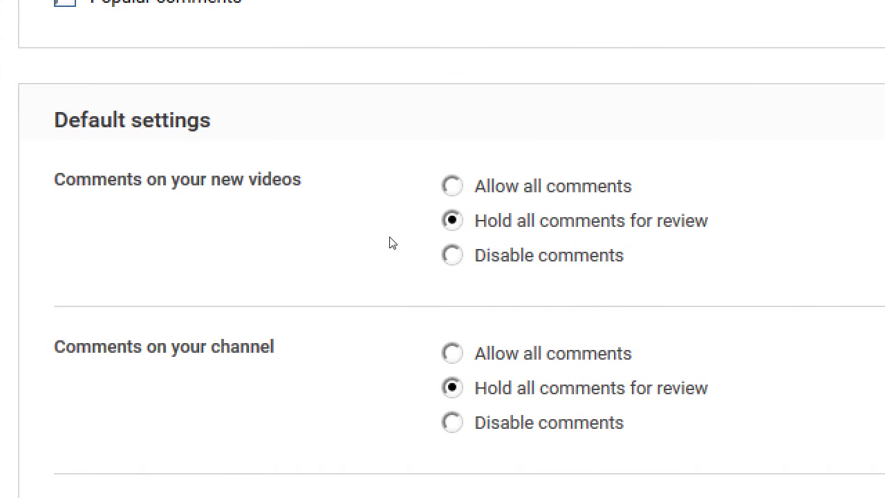
key("Up")
key("Down")
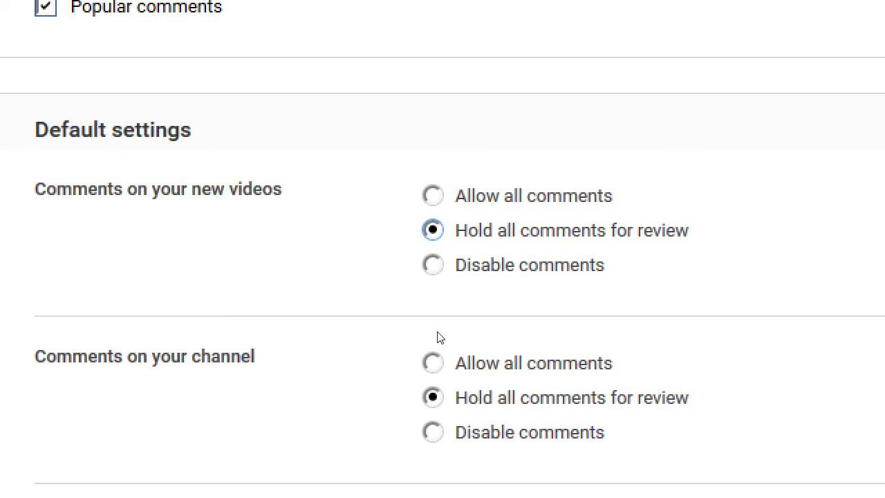
key("Tab")
double_click(509, 398)
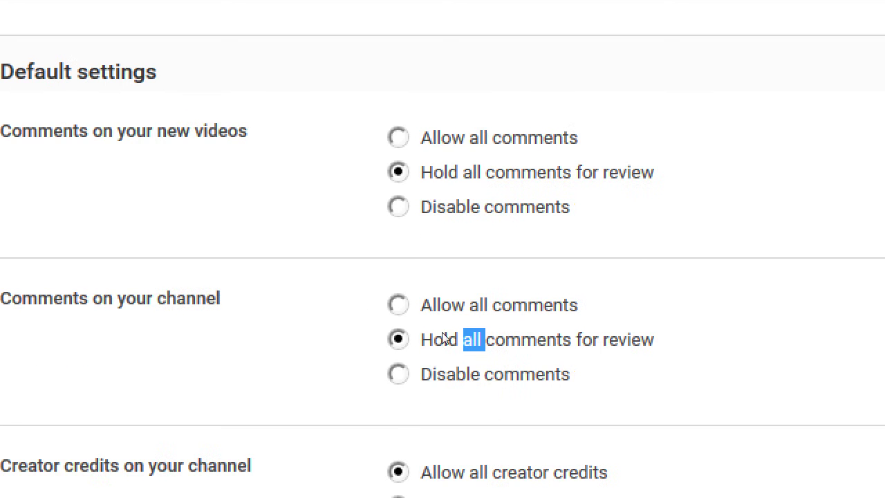
left_click(443, 338)
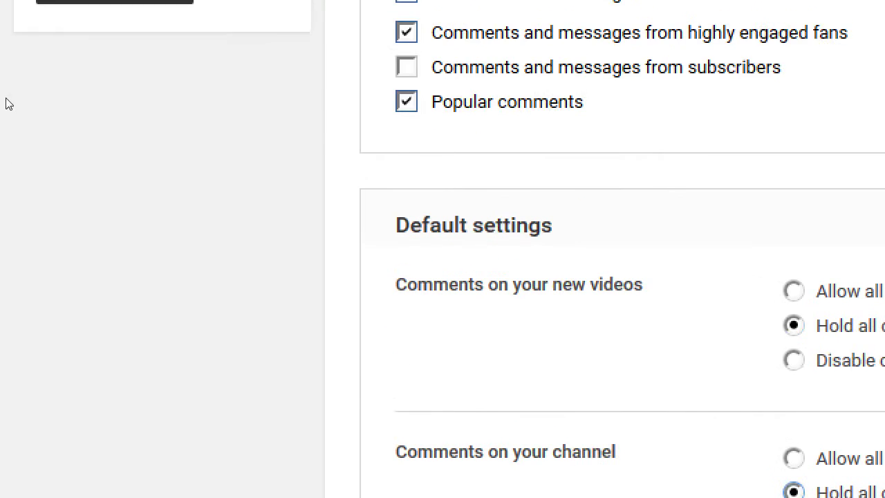
- Check the remaining default settings, including creator credits, and save the Community settings
scroll(119, 371, "up", 6)
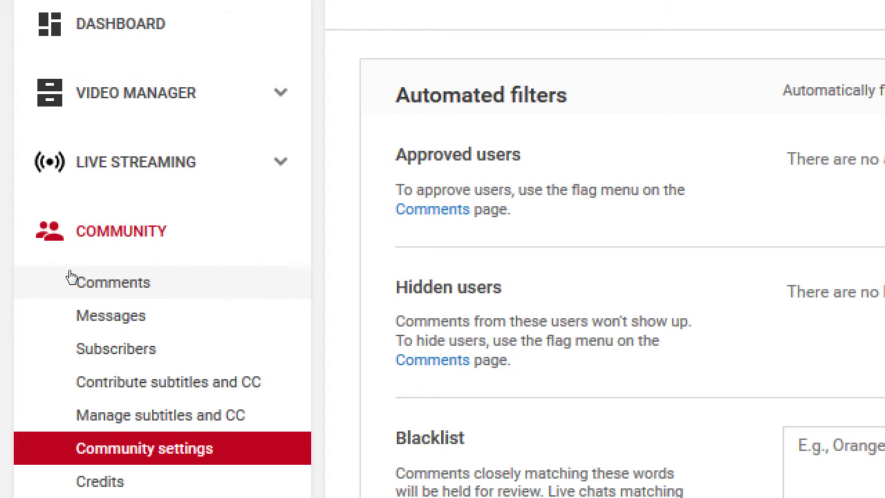
scroll(362, 357, "down", 5)
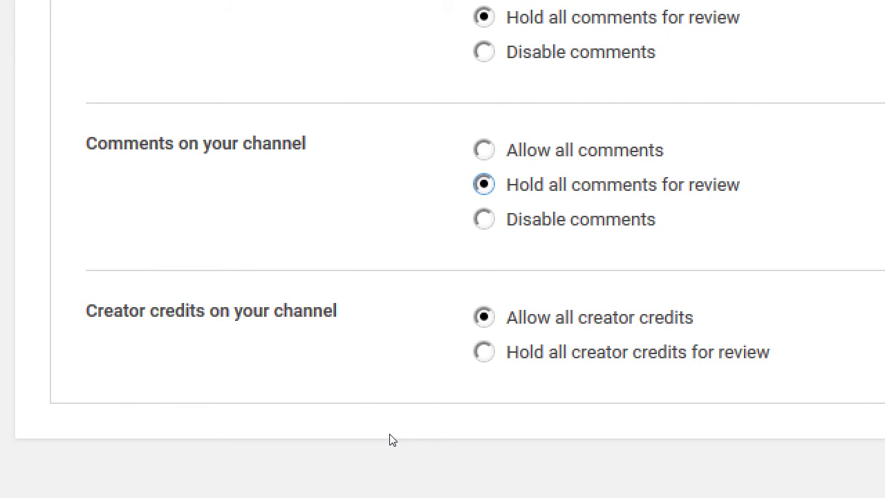
scroll(417, 338, "down", 3)
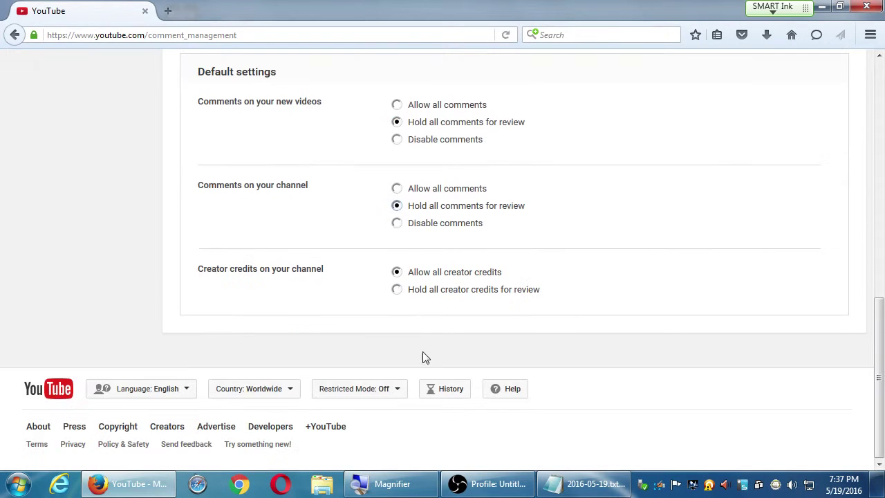
scroll(423, 357, "up", 10)
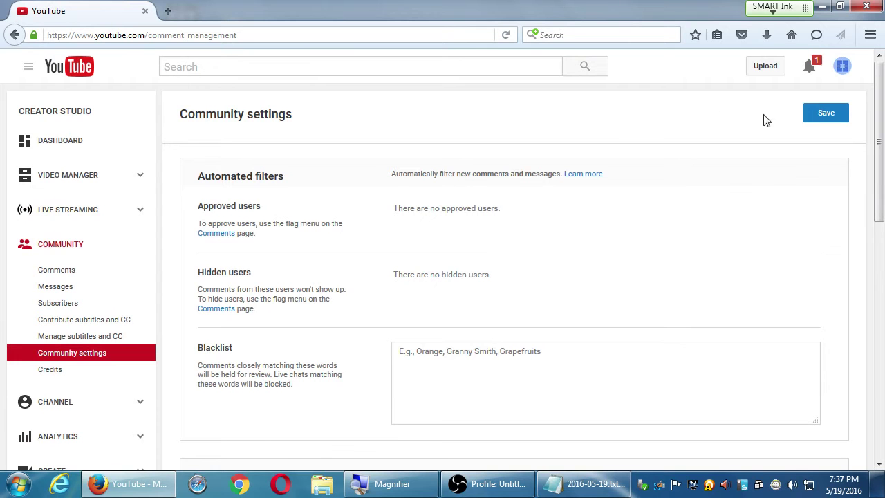
left_click(819, 116)
- Open the channel's Status and features page and examine the Account status section
key("super+plus")
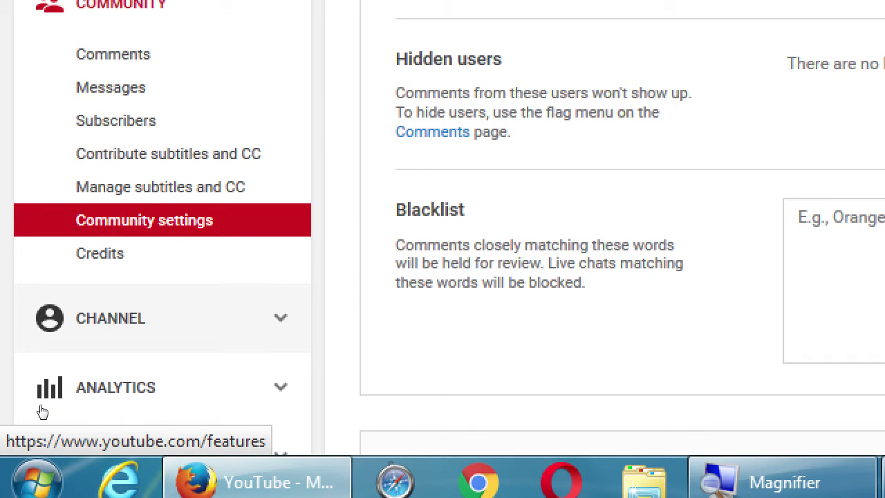
left_click(42, 412)
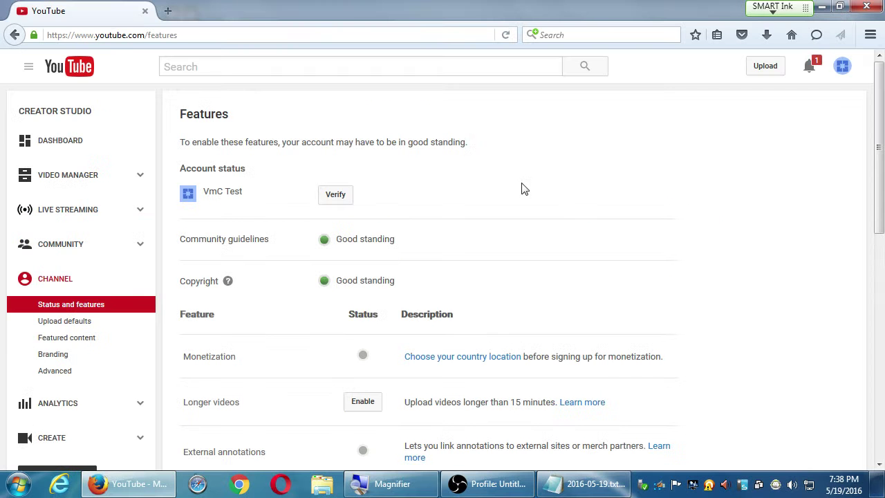
scroll(721, 316, "down", 7)
scroll(719, 322, "up", 7)
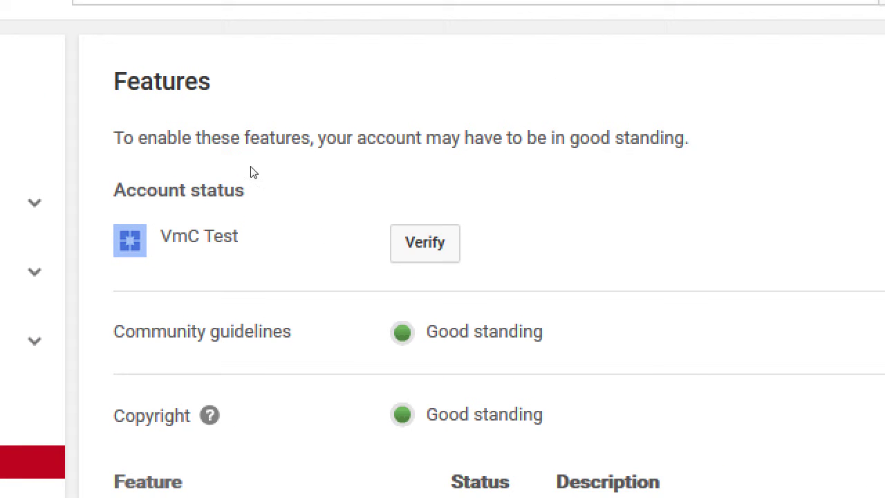
left_click_drag(192, 188, 258, 197)
left_click(269, 197)
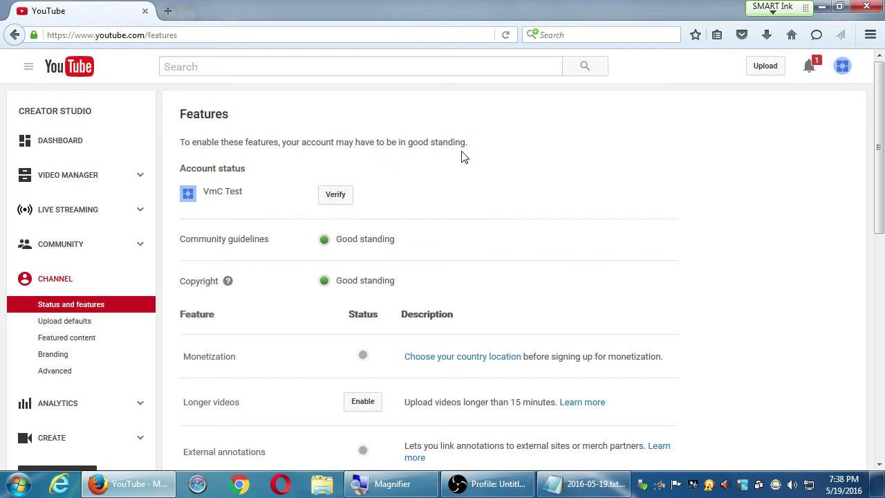
- Examine the Community guidelines standing and skim the full list of channel features
left_click_drag(211, 240, 389, 239)
scroll(419, 241, "down", 15)
scroll(404, 405, "down", 1)
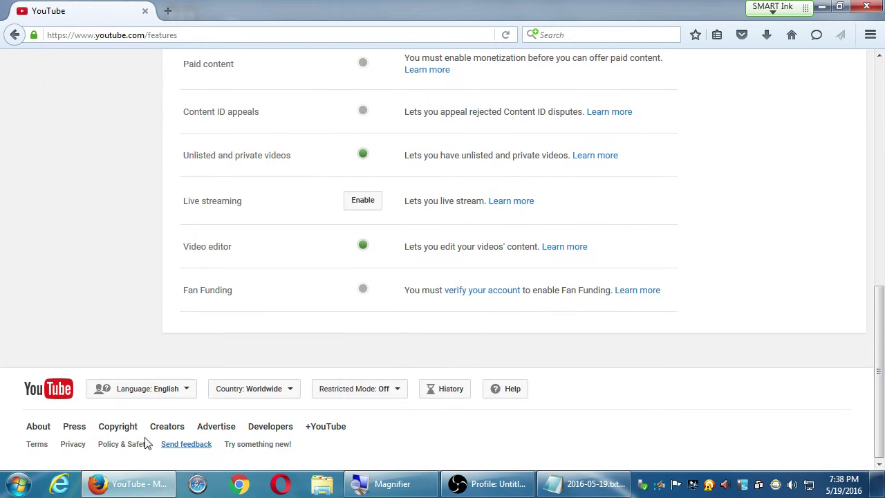
scroll(327, 327, "up", 15)
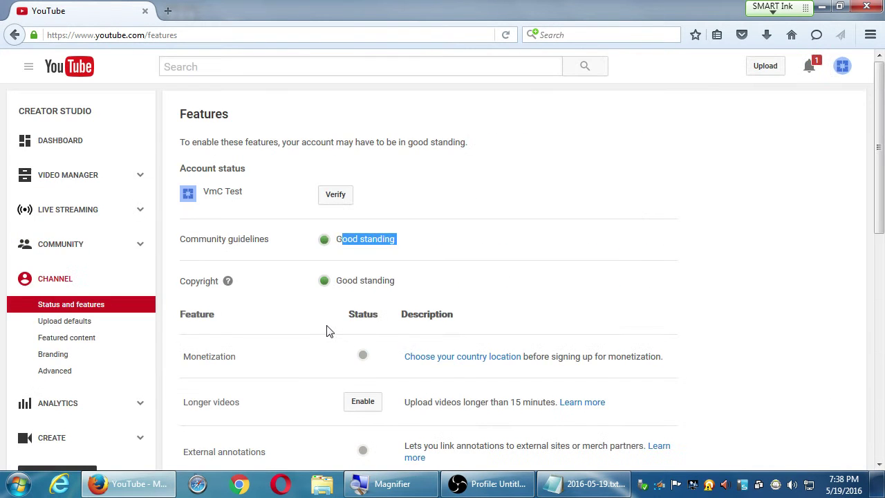
left_click(434, 247)
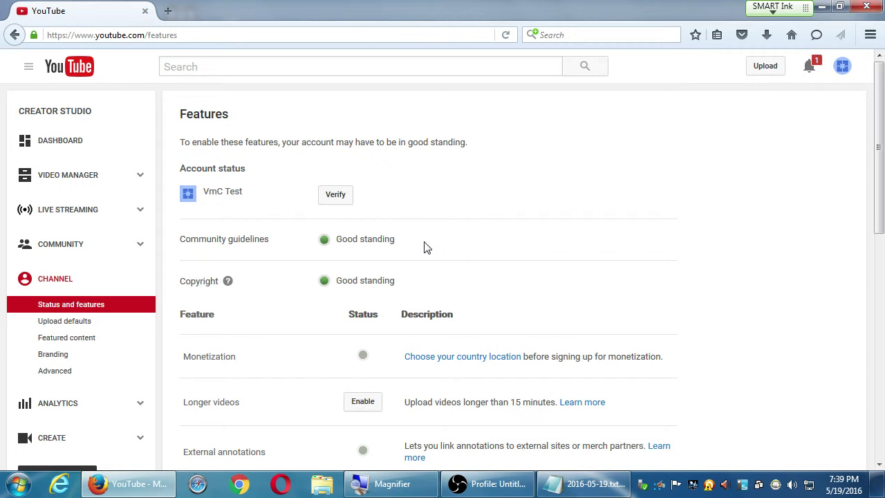
left_click_drag(350, 239, 398, 239)
left_click(417, 234)
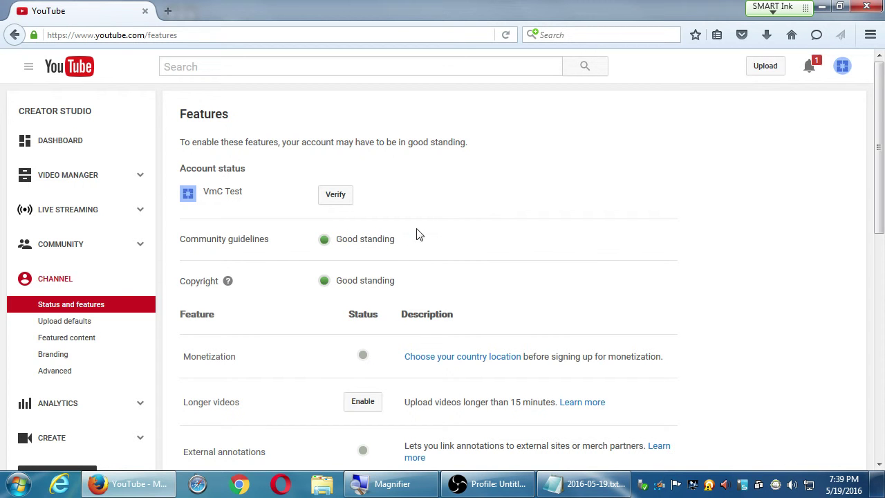
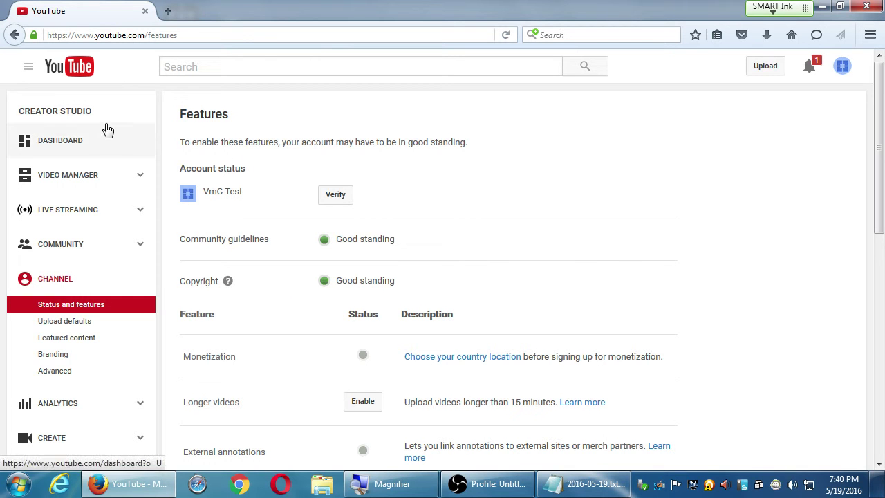
- Examine the Monetization, Longer videos, External annotations and Custom thumbnails entries in the feature list
scroll(671, 317, "down", 2)
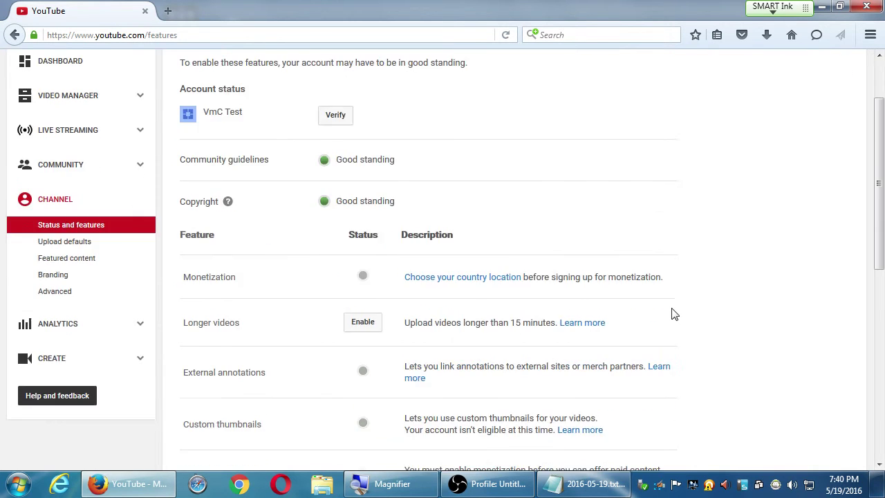
scroll(389, 258, "down", 1)
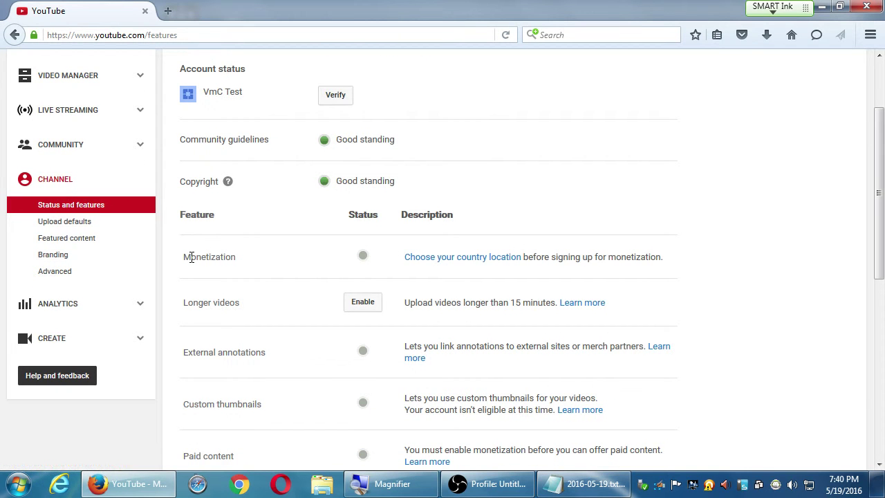
left_click_drag(190, 257, 220, 257)
left_click(237, 263)
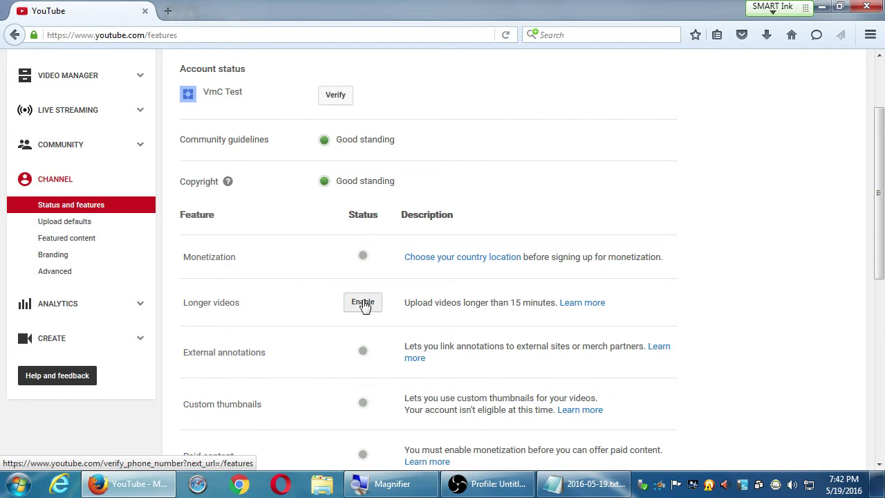
left_click_drag(197, 352, 310, 374)
scroll(293, 362, "down", 1)
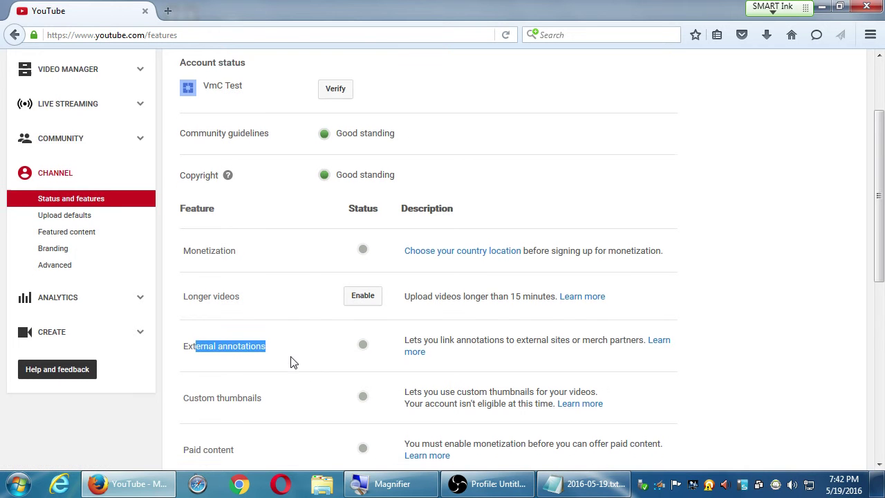
scroll(290, 360, "down", 2)
left_click_drag(201, 304, 263, 311)
left_click(274, 315)
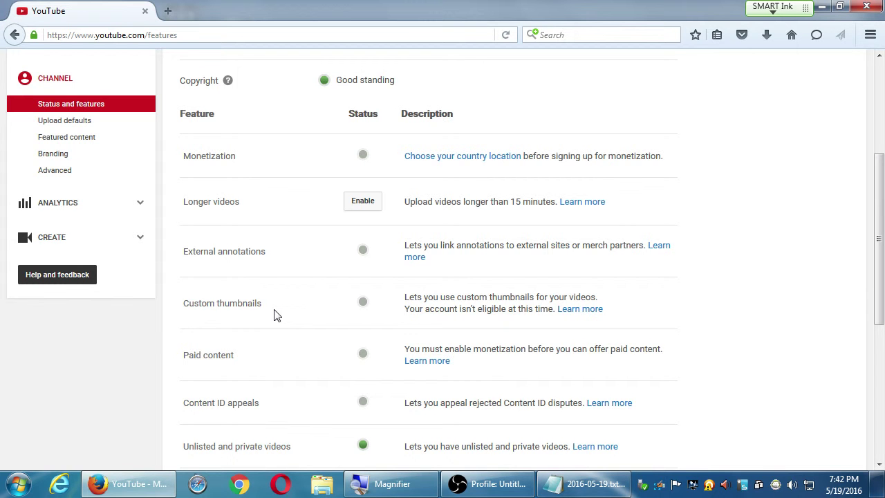
- Open the YouTube home page at youtube.com in a new browser tab
key("ctrl+t")
type("youtu")
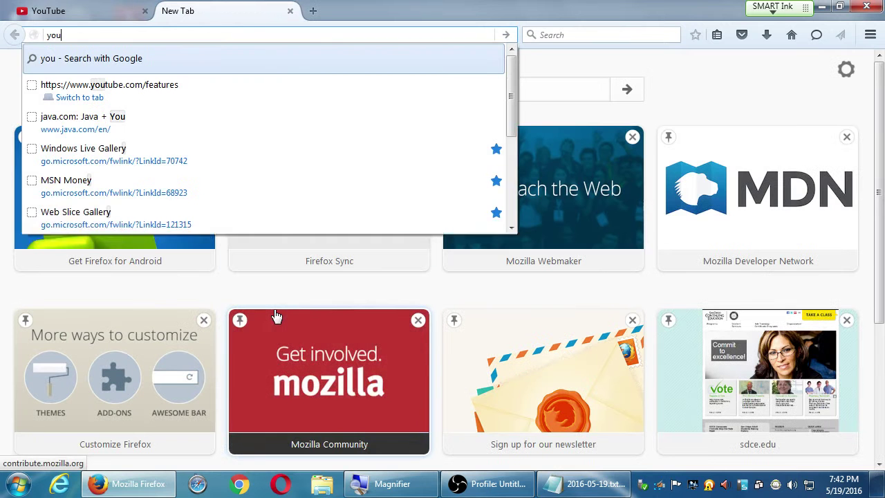
type("be.com")
key("Return")
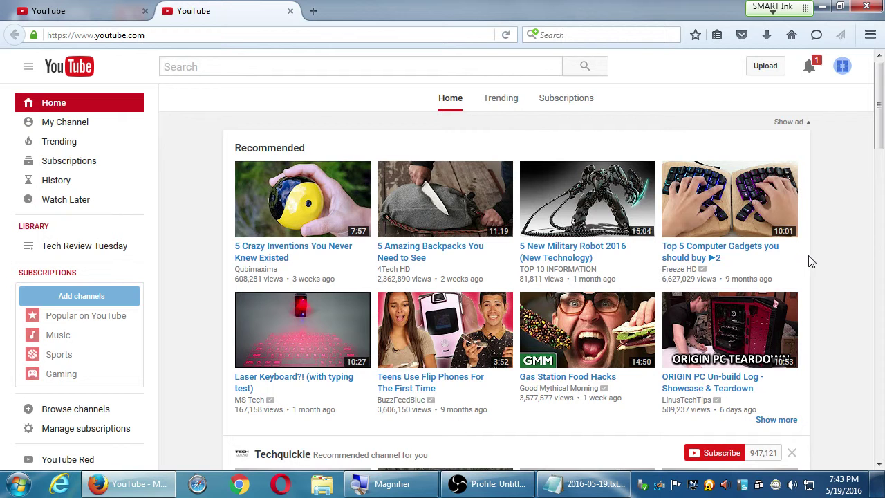
- Browse the recommended videos on the YouTube home page down to the end of the feed, examining their thumbnails
scroll(833, 233, "down", 3)
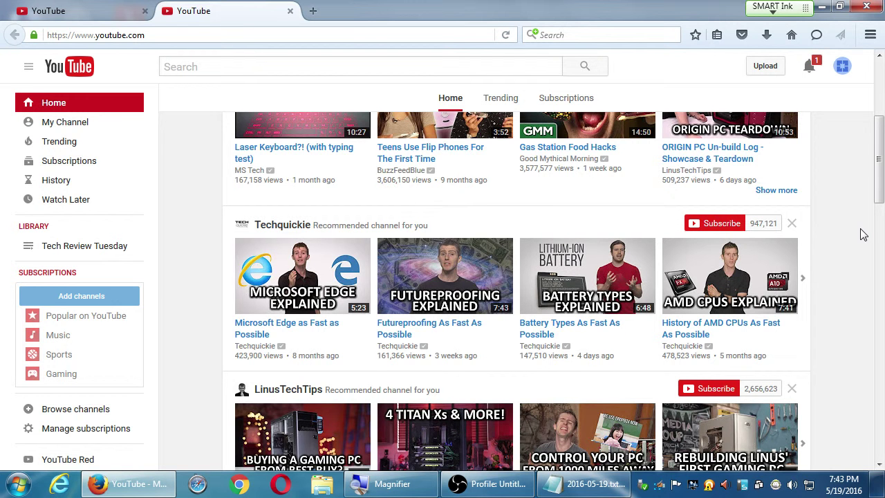
scroll(863, 235, "down", 6)
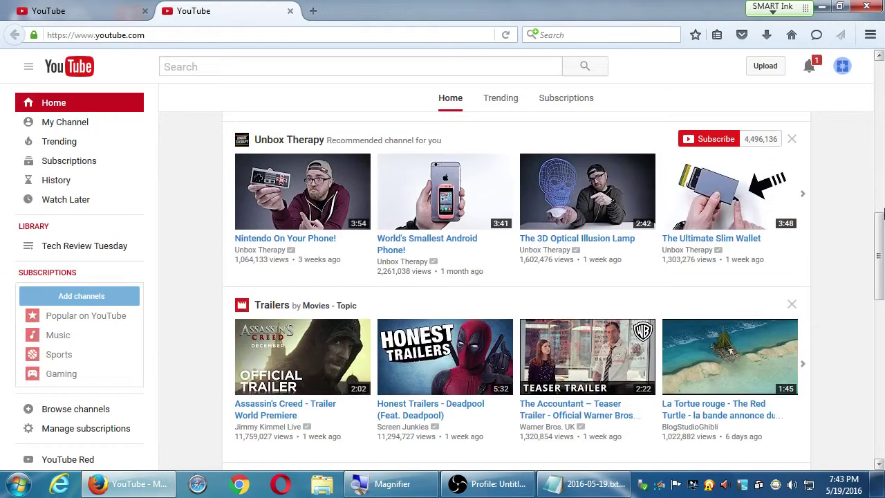
scroll(788, 187, "down", 3)
scroll(786, 207, "up", 1)
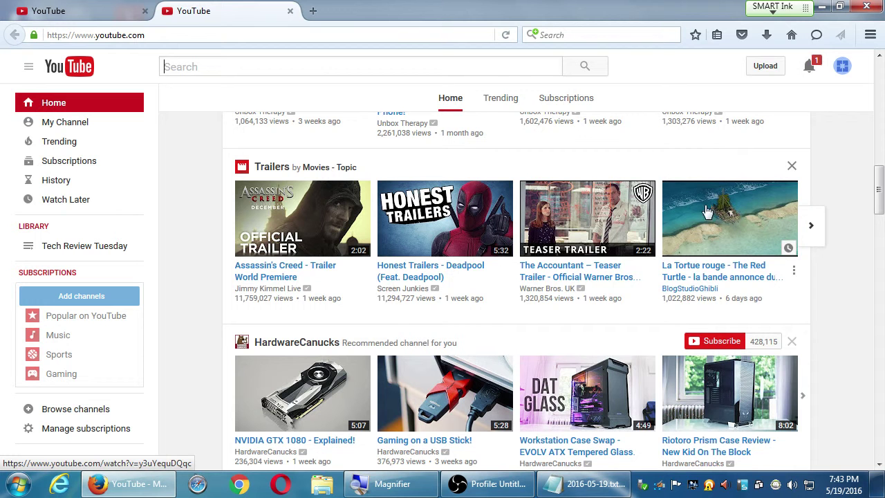
scroll(725, 214, "down", 6)
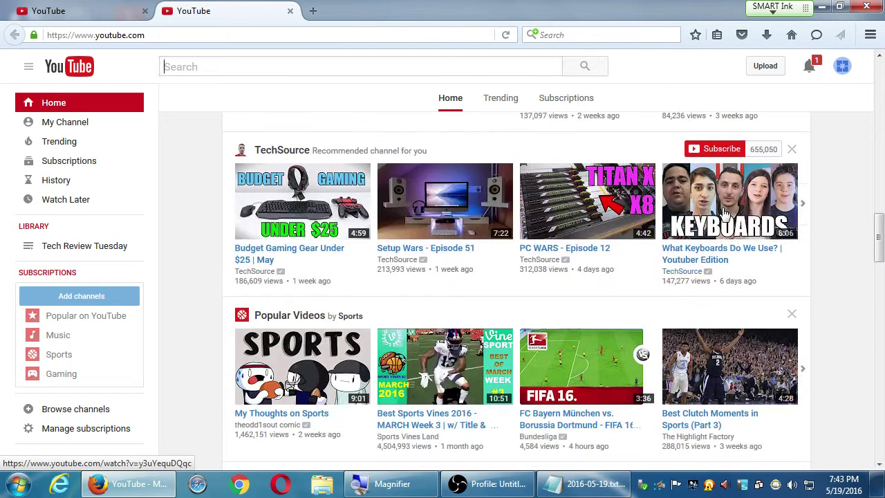
scroll(657, 239, "down", 1)
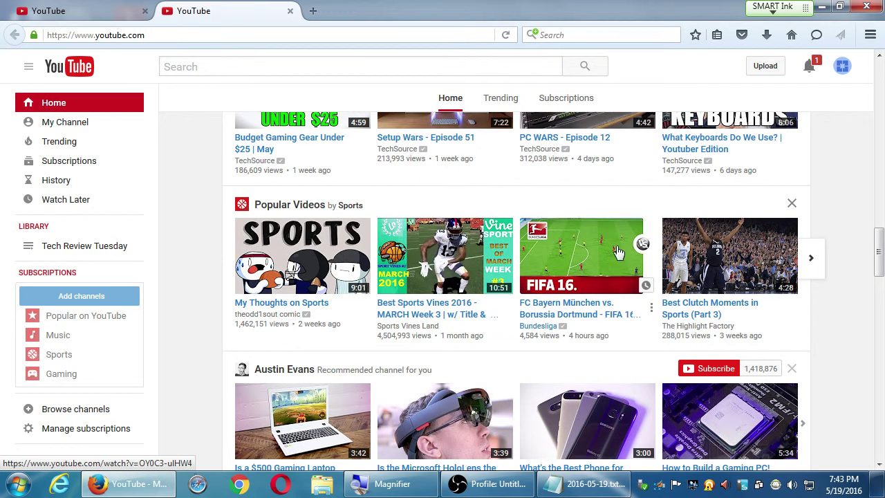
scroll(595, 249, "down", 5)
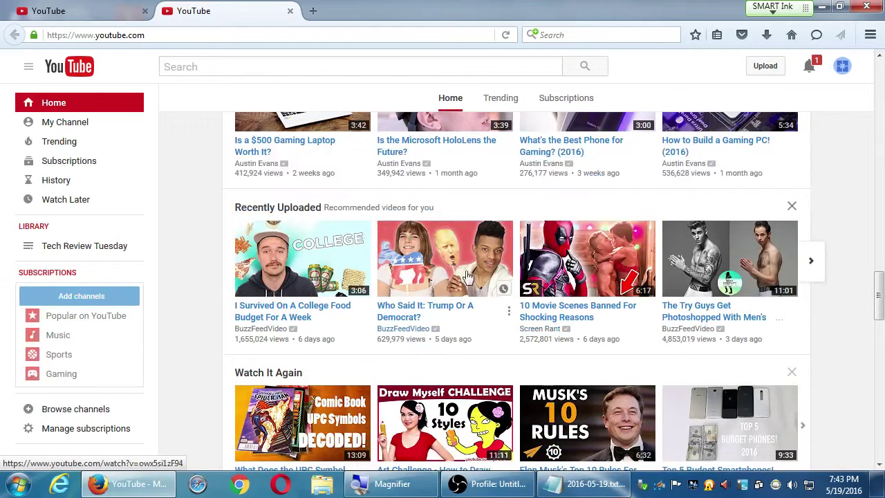
scroll(314, 261, "down", 3)
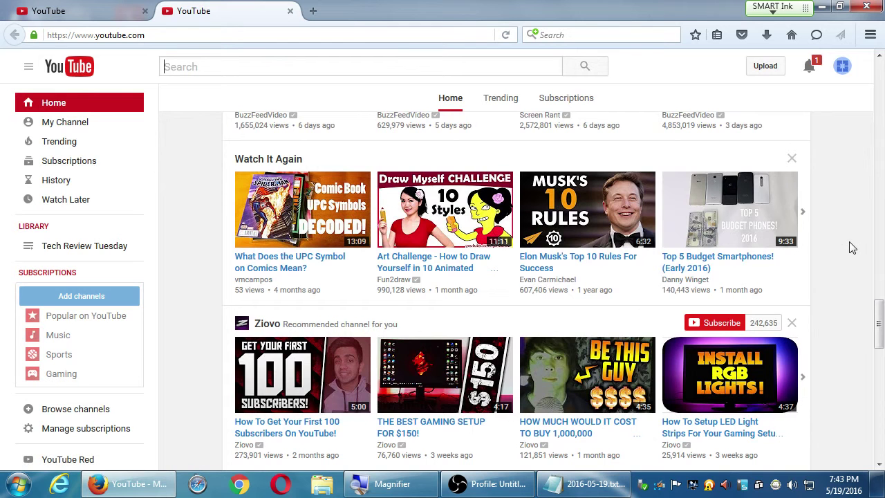
scroll(854, 243, "down", 6)
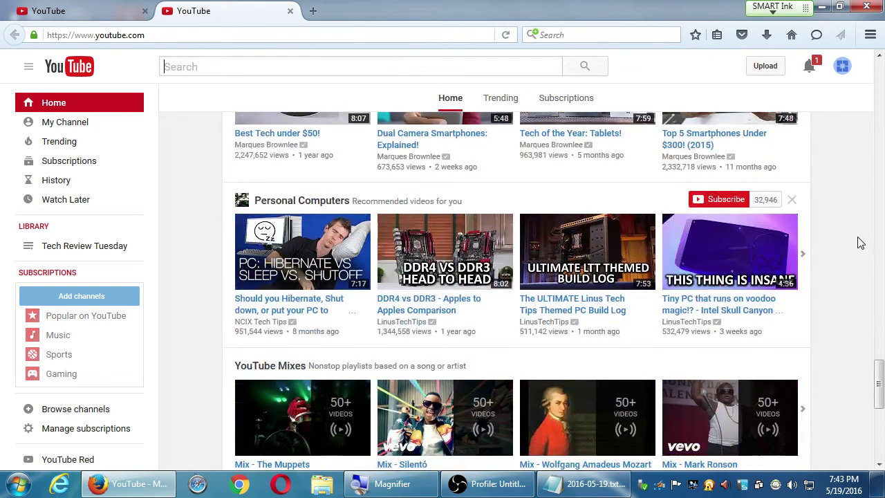
scroll(850, 242, "down", 3)
scroll(840, 277, "down", 2)
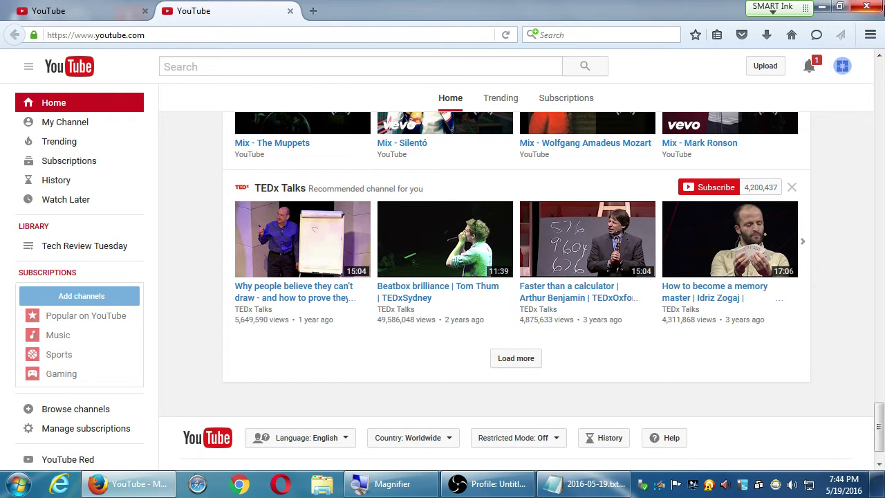
- Open the Creator Studio dashboard in a separate tab and examine the thumbnail of the uploaded Motorola phone video up close
left_click(842, 69)
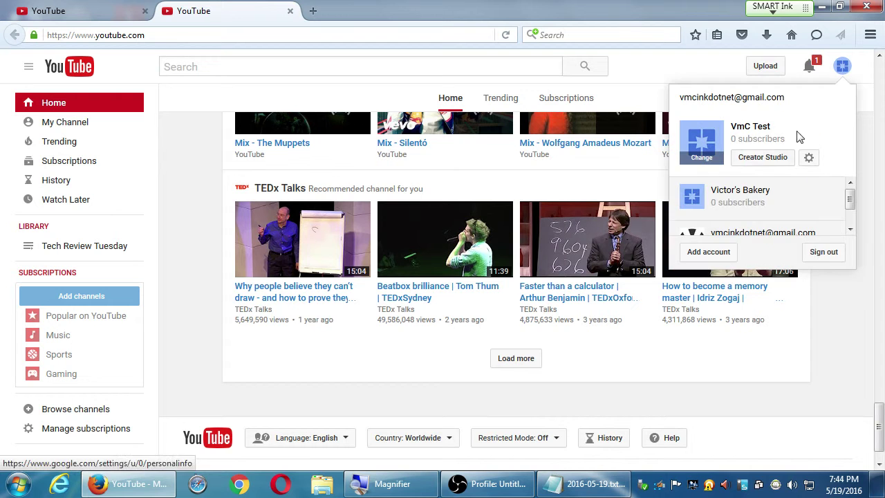
middle_click(763, 156)
left_click(358, 12)
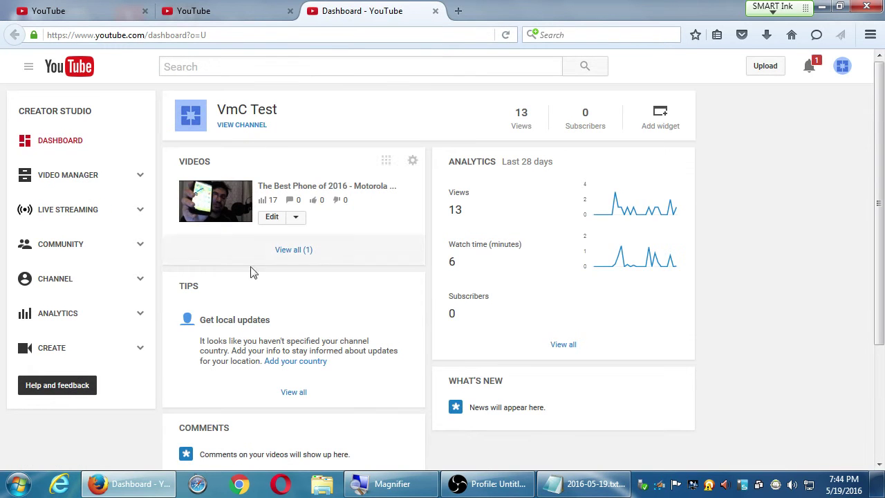
key("super+plus")
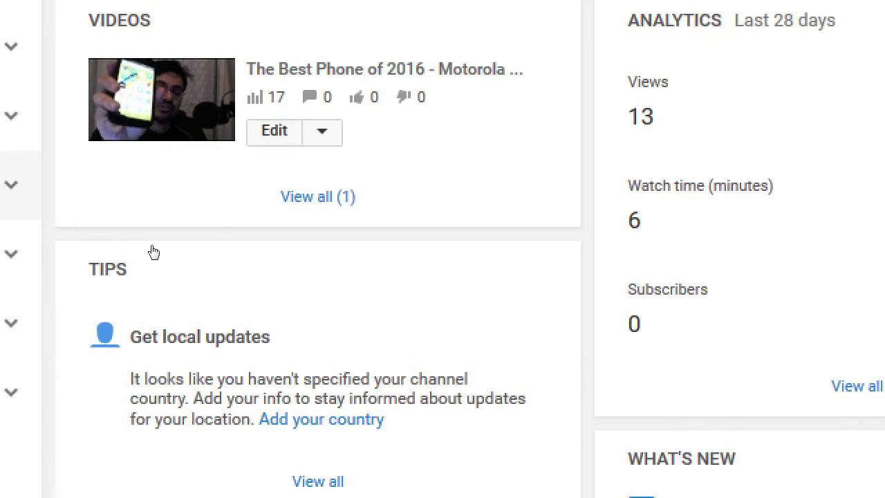
key("super+plus")
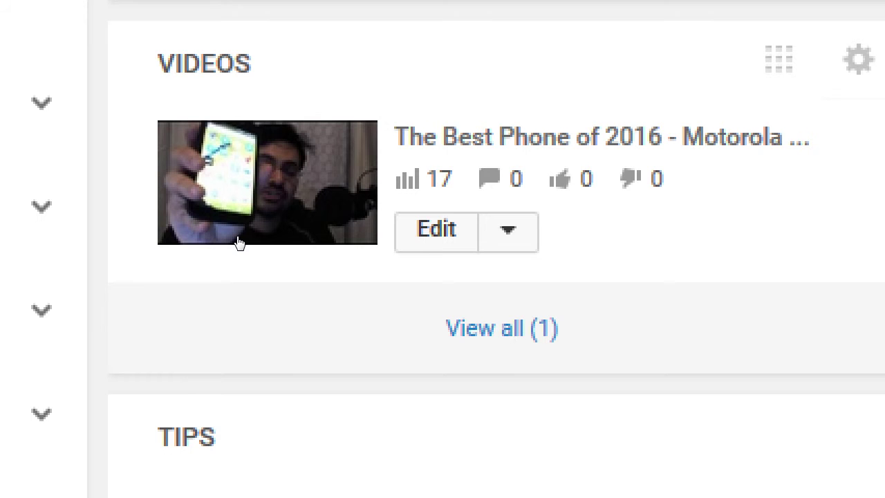
key("super+minus")
key("super+minus")
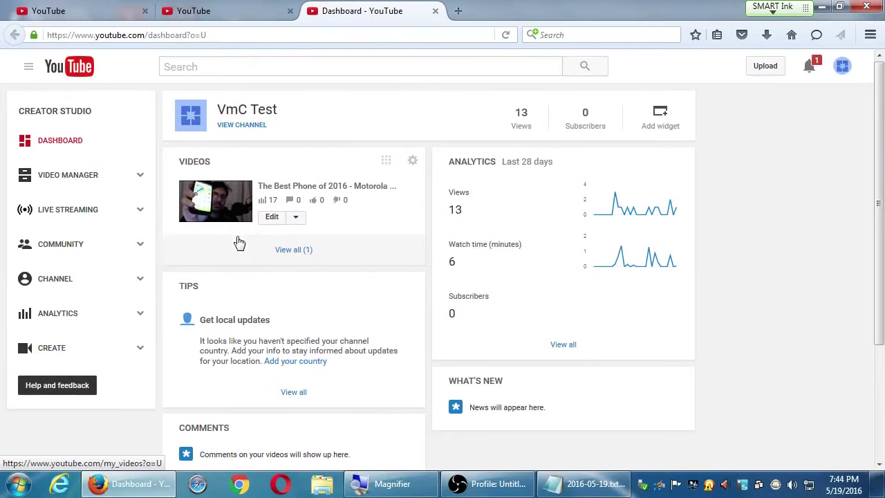
- Return to the channel's Features page and review the account verification option and the Custom thumbnails entry
key("ctrl+Tab")
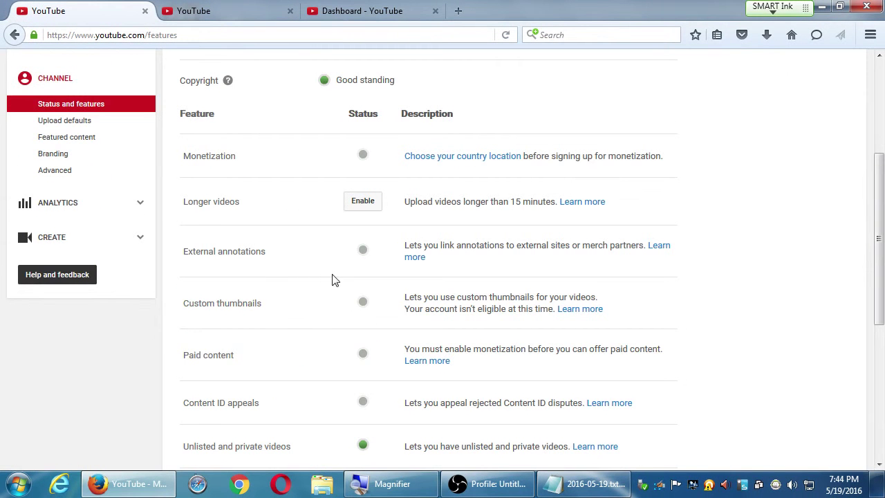
scroll(341, 199, "up", 3)
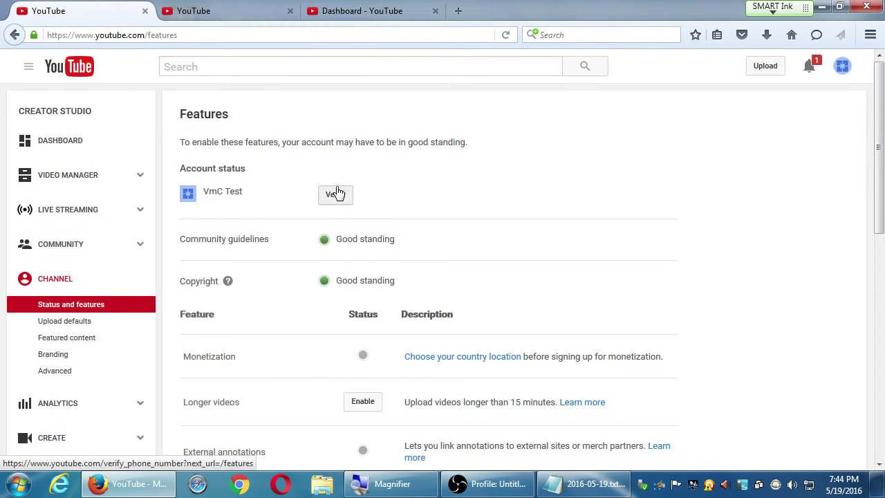
scroll(337, 193, "down", 6)
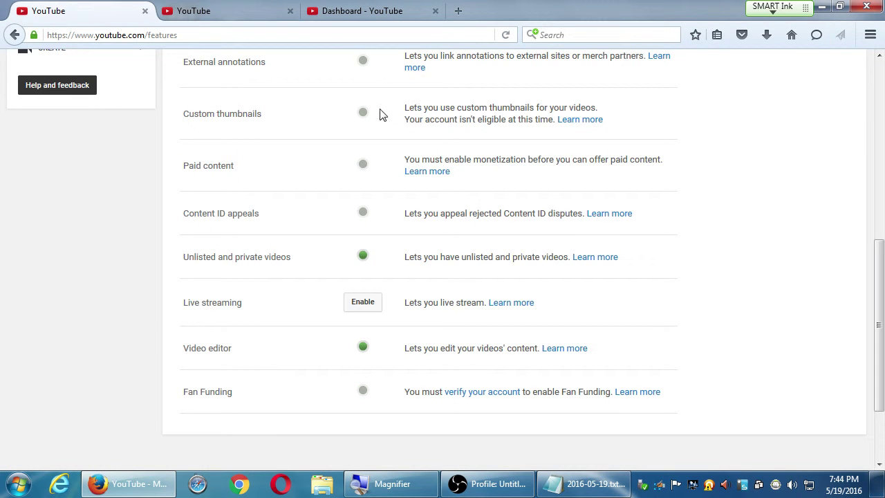
- Return to the YouTube home feed and examine how the recommended channels design their video thumbnails
left_click(244, 8)
scroll(284, 263, "up", 2)
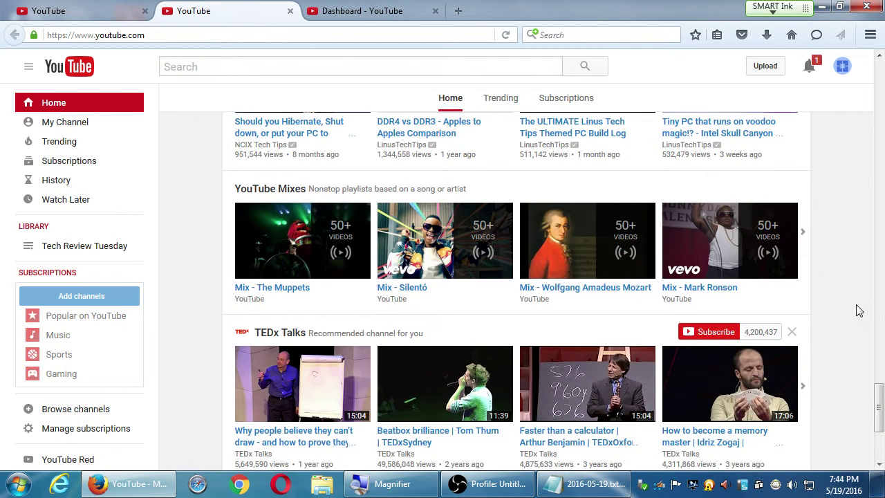
scroll(856, 306, "down", 1)
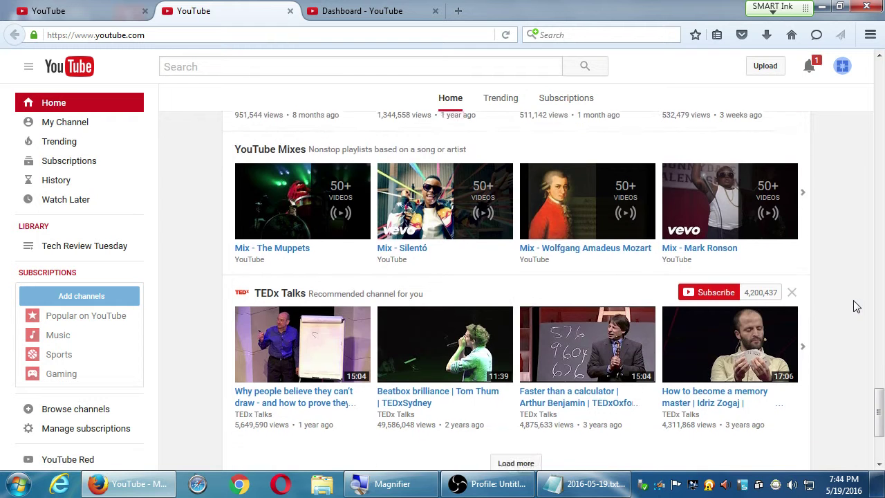
scroll(856, 307, "up", 4)
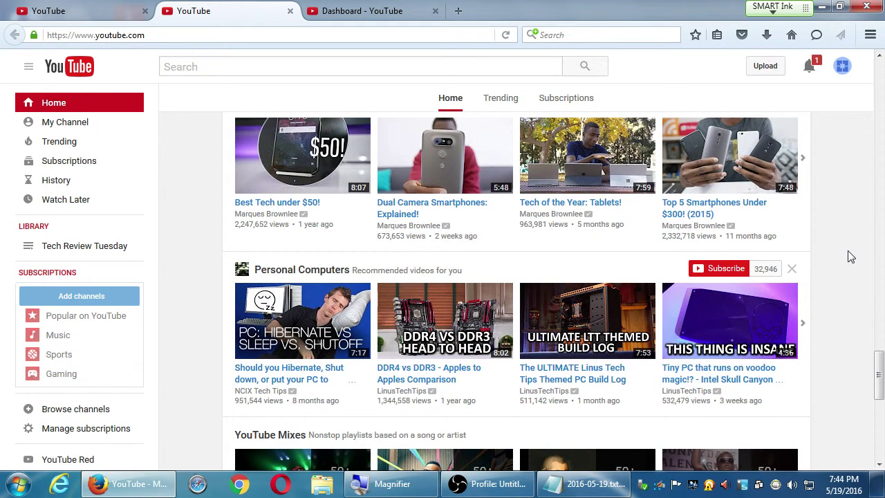
scroll(795, 253, "up", 2)
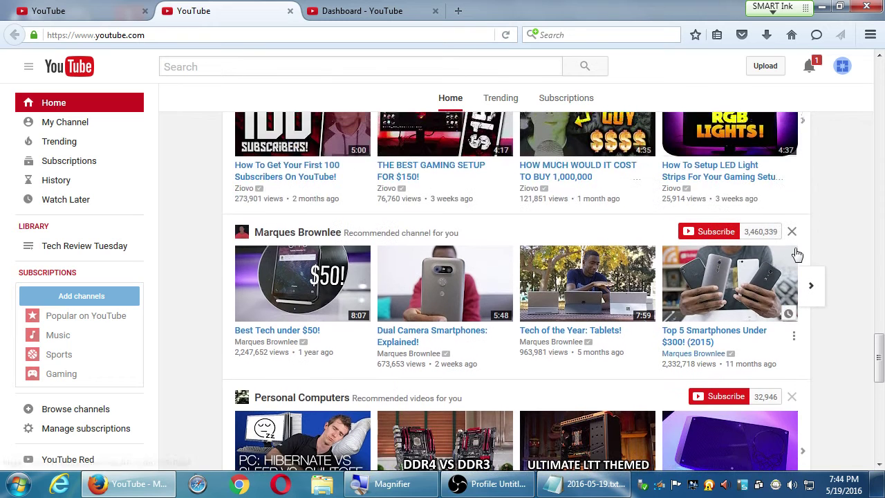
scroll(797, 254, "up", 4)
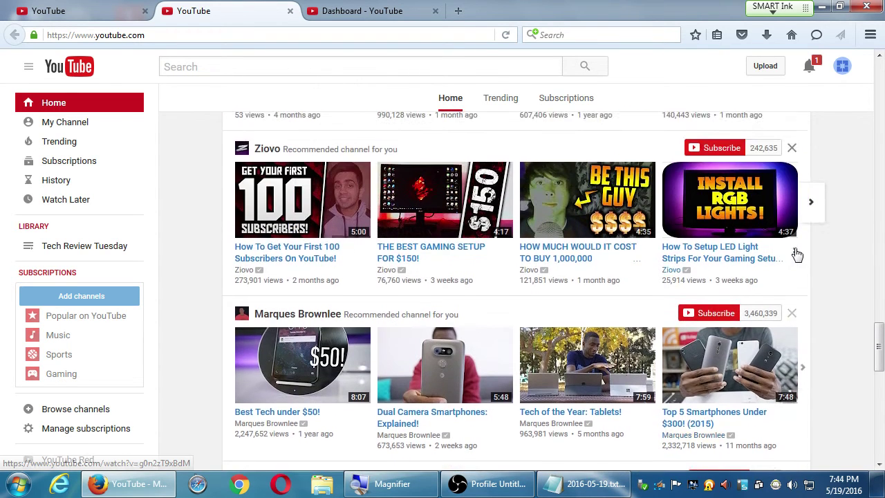
scroll(795, 253, "up", 6)
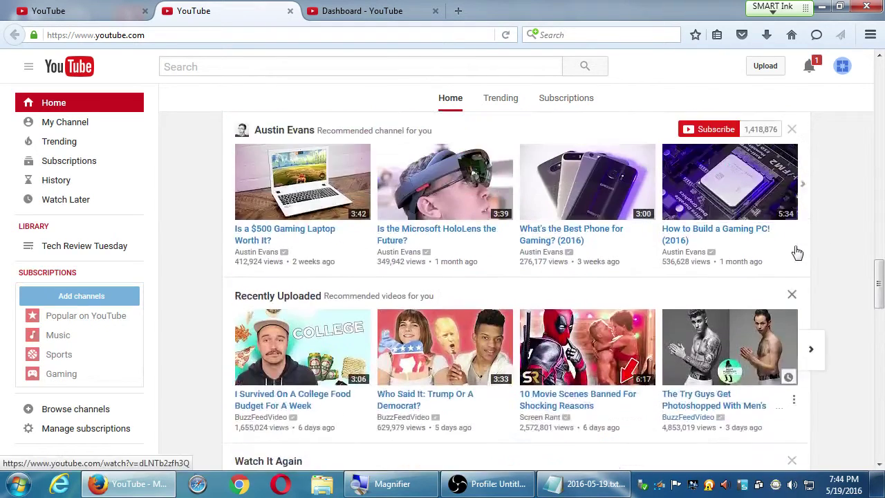
scroll(795, 250, "up", 1)
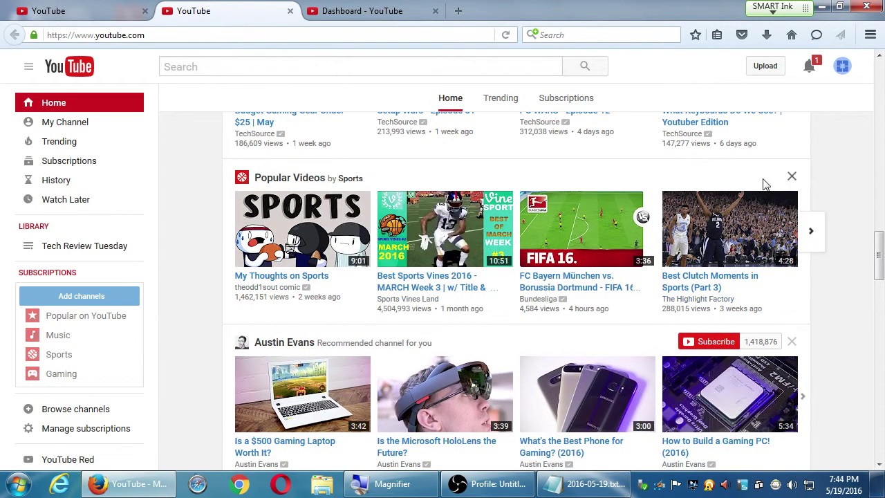
scroll(691, 271, "up", 5)
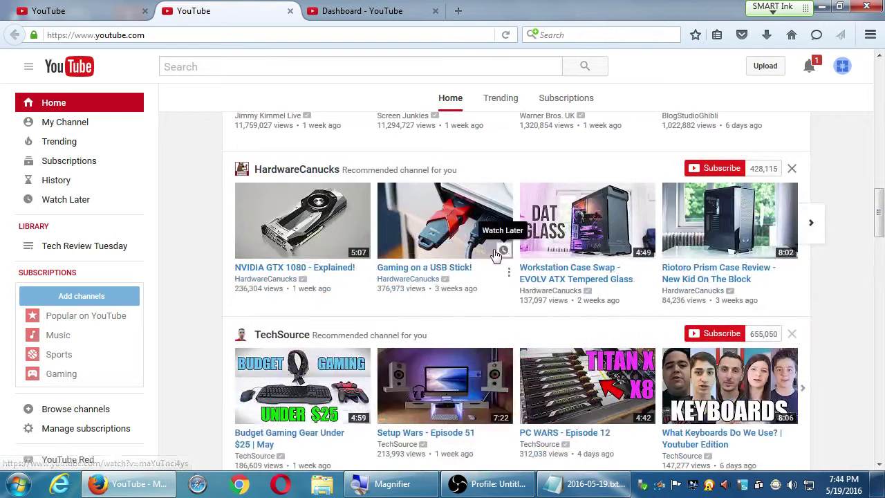
- Switch to the 2016-05-19.txt notes in Notepad and add the heading "YouTube thumbnail tips" below the live streaming list
left_click(548, 490)
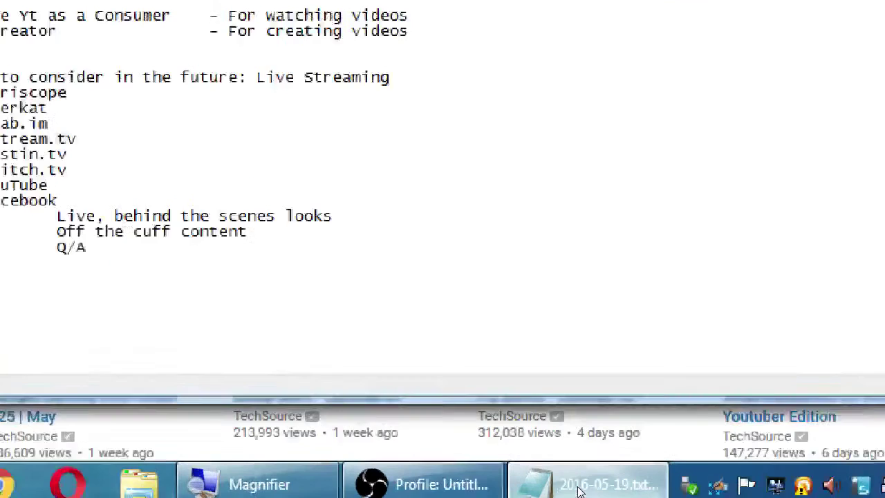
key("Return")
key("Return")
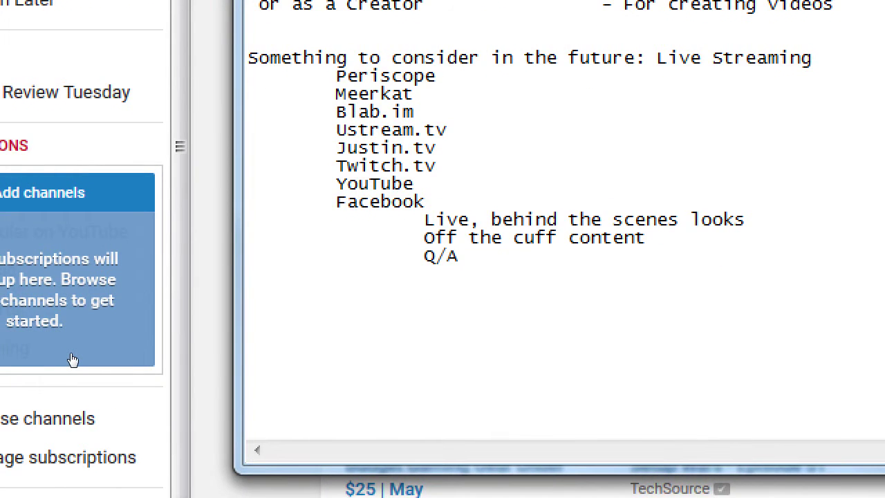
type("YouTube thumb")
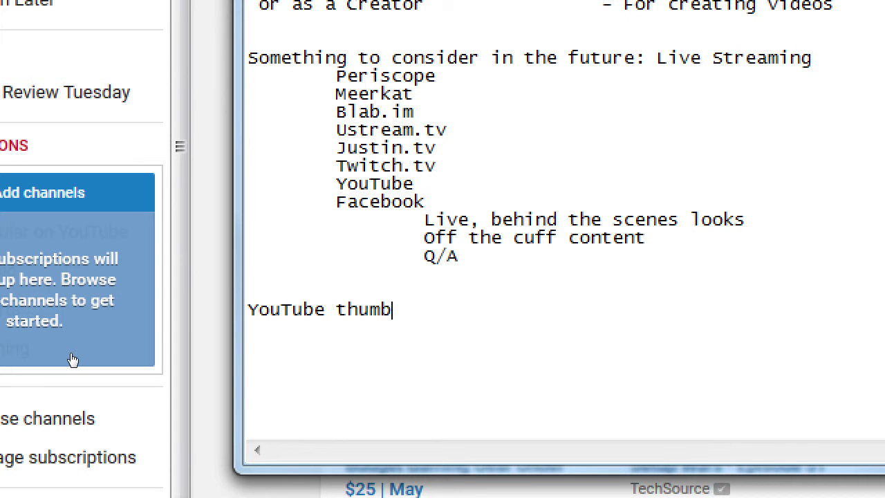
type("nail tips \t")
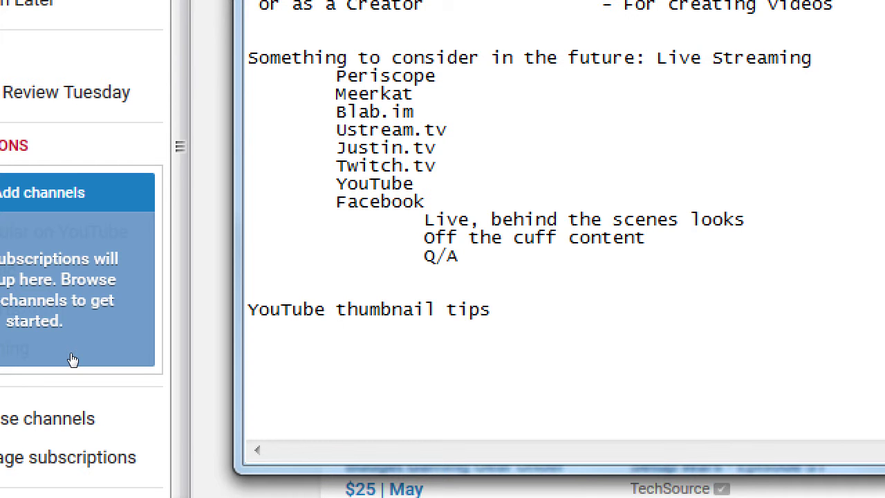
- Add the indented tips "Think small" and "Design at 1920x1080px" under the heading, and move the notes window aside to uncover the video thumbnails
type("Think small \t")
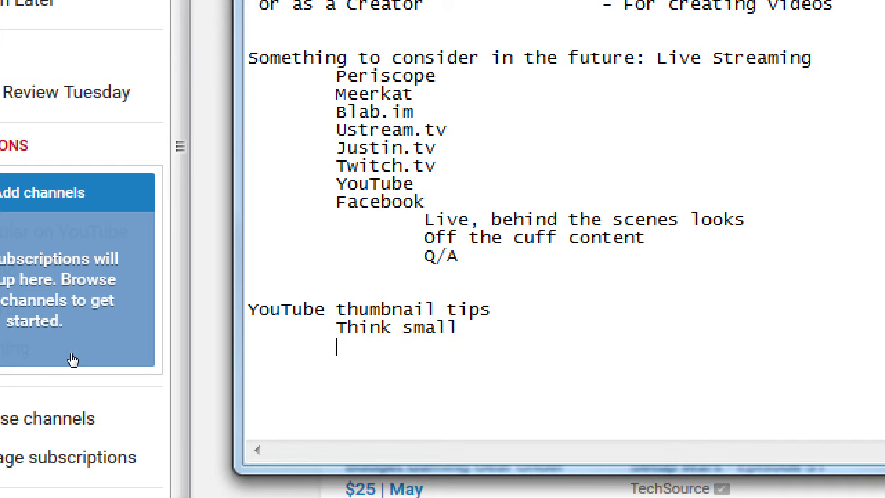
type("Design at 1920x1080")
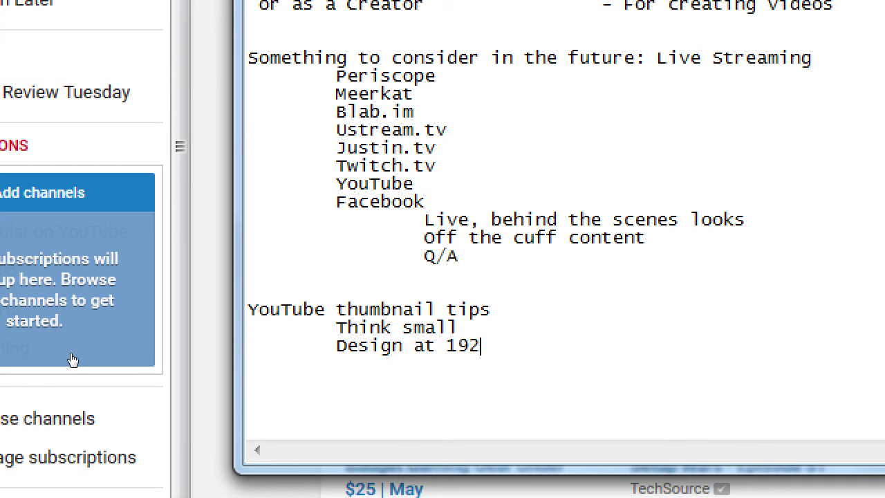
type("px")
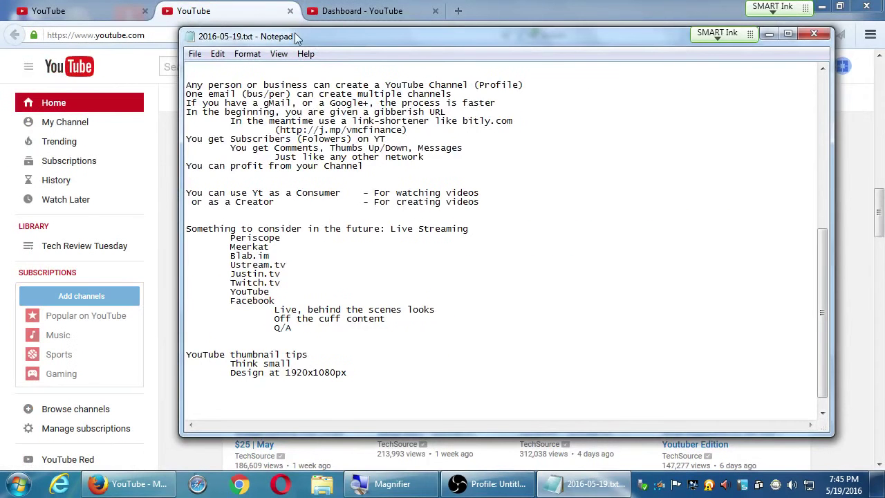
left_click_drag(297, 38, 583, 35)
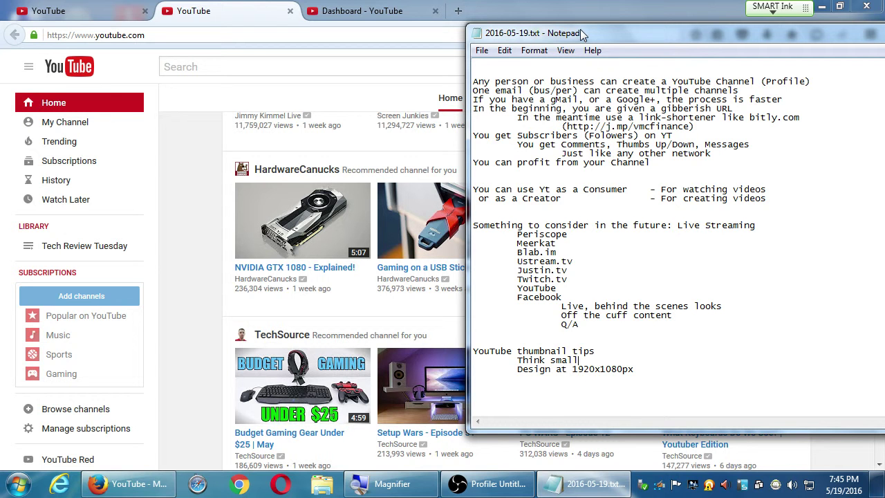
- Browse the video thumbnails on the TechSource channel and open its "$550 Gaming PC - Time Lapse Build" video
left_click(283, 336)
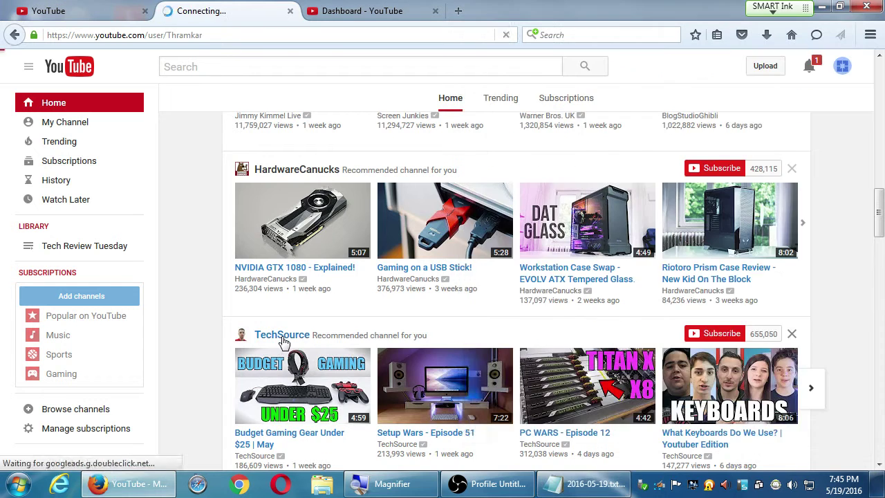
scroll(632, 350, "down", 1)
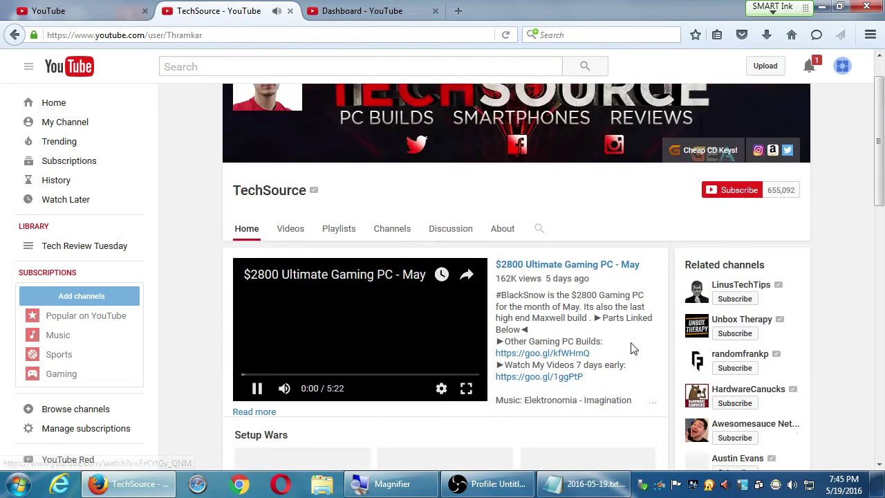
scroll(631, 349, "down", 3)
scroll(632, 349, "down", 6)
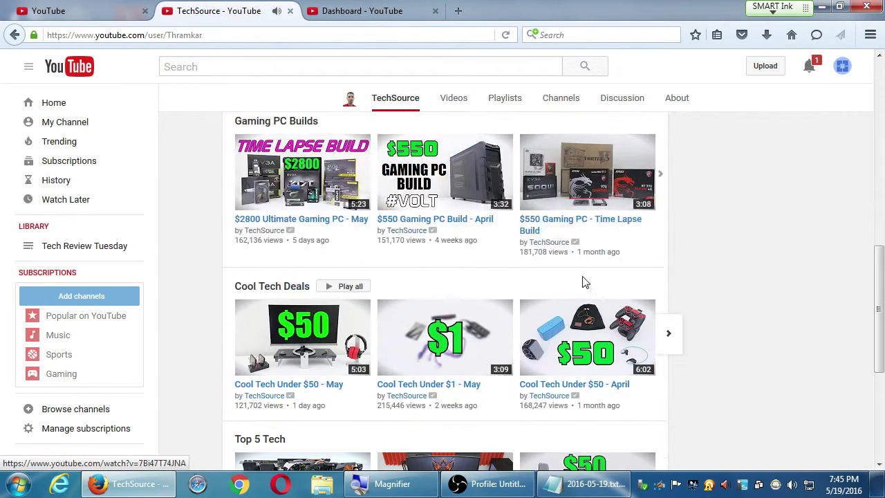
left_click(532, 219)
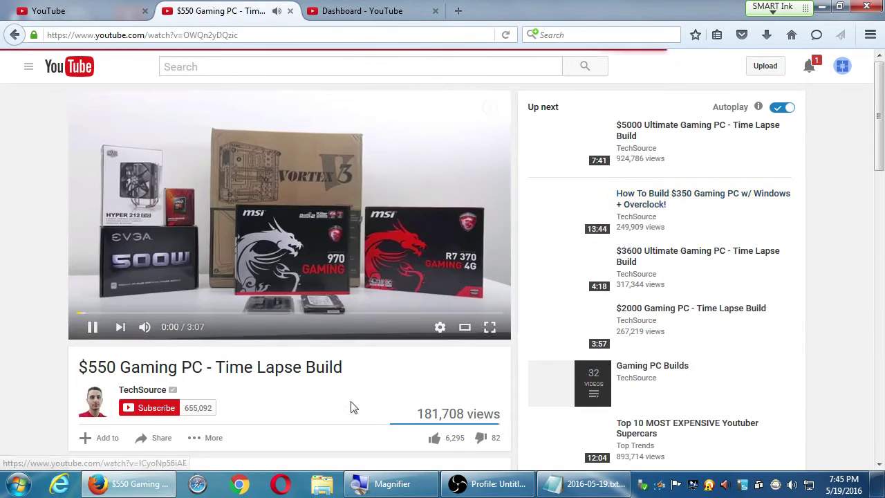
- Pause the $550 Gaming PC video and mute both its player and the computer's system sound
left_click(350, 326)
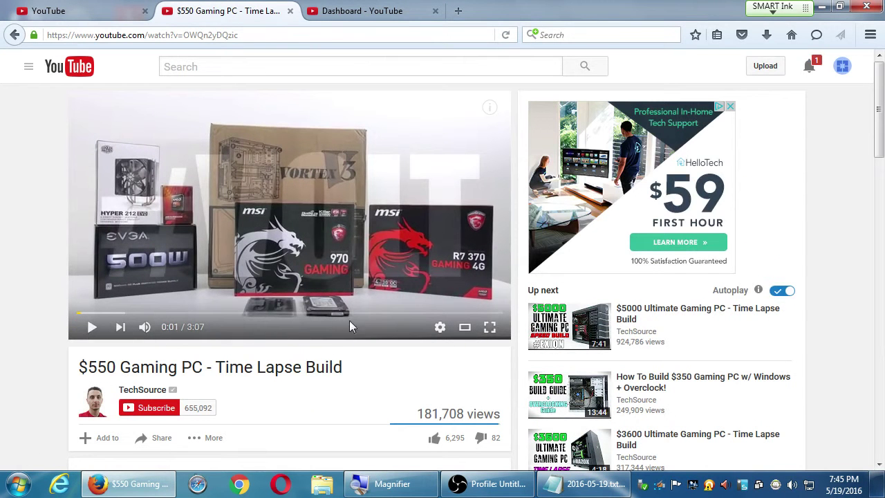
left_click(144, 327)
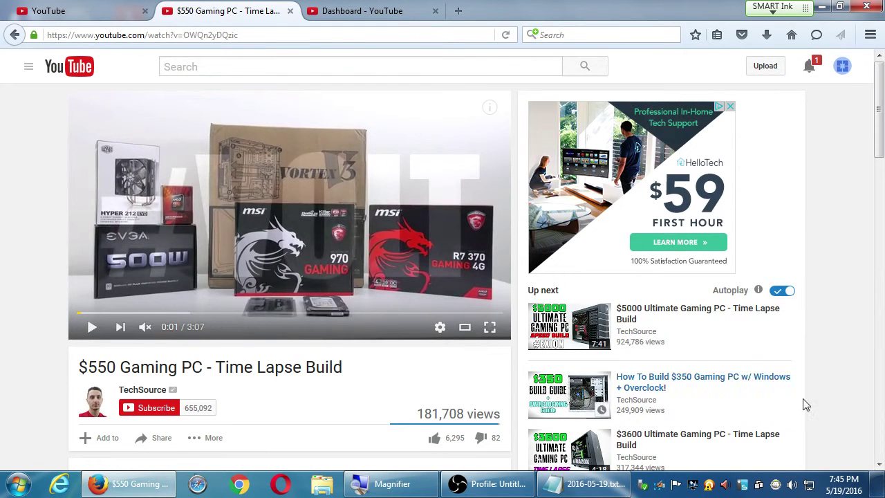
left_click(792, 484)
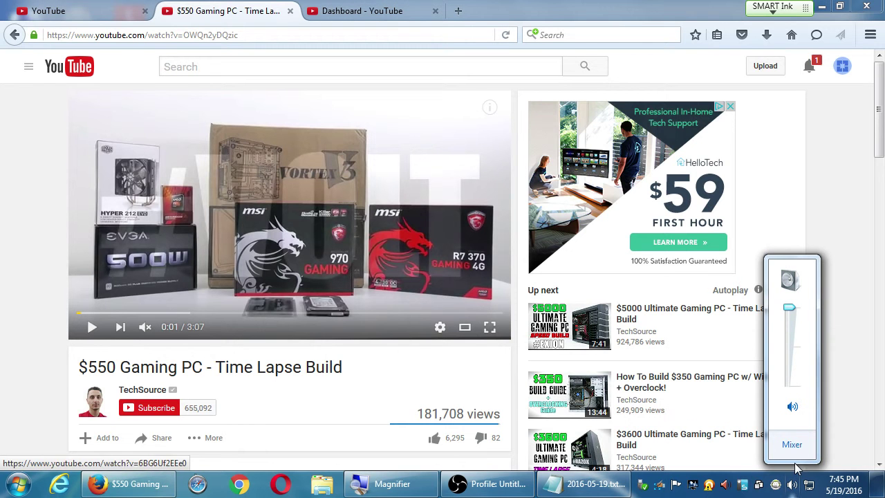
left_click(794, 408)
left_click(830, 409)
- Examine the Up next suggestions beside the video, magnified, to see how TechSource designs its small thumbnails
scroll(832, 412, "down", 3)
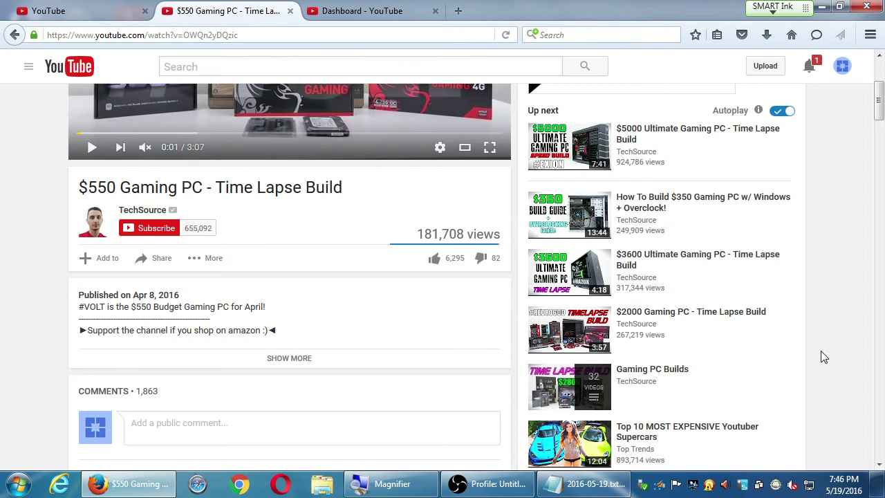
key("super+plus")
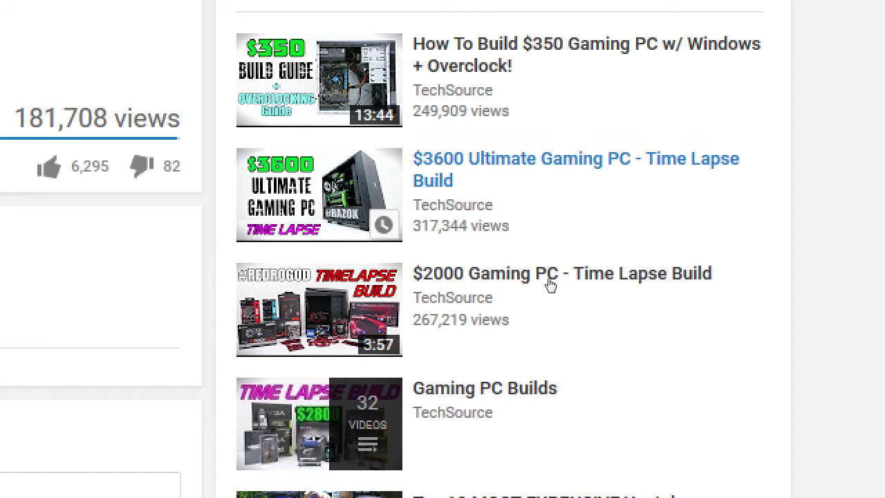
scroll(577, 303, "up", 2)
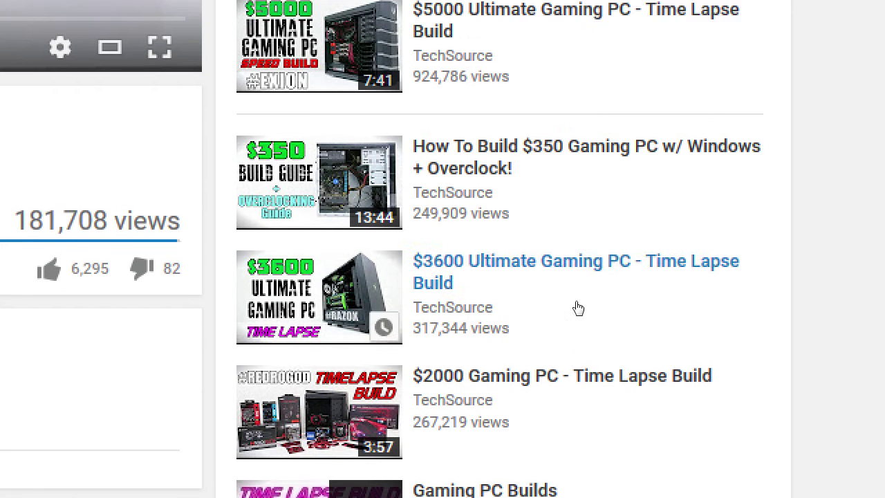
scroll(580, 309, "up", 1)
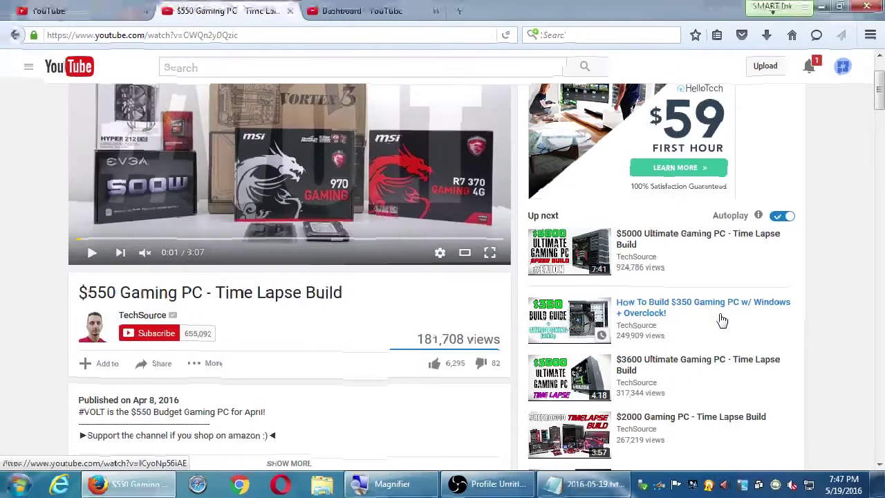
scroll(747, 297, "up", 2)
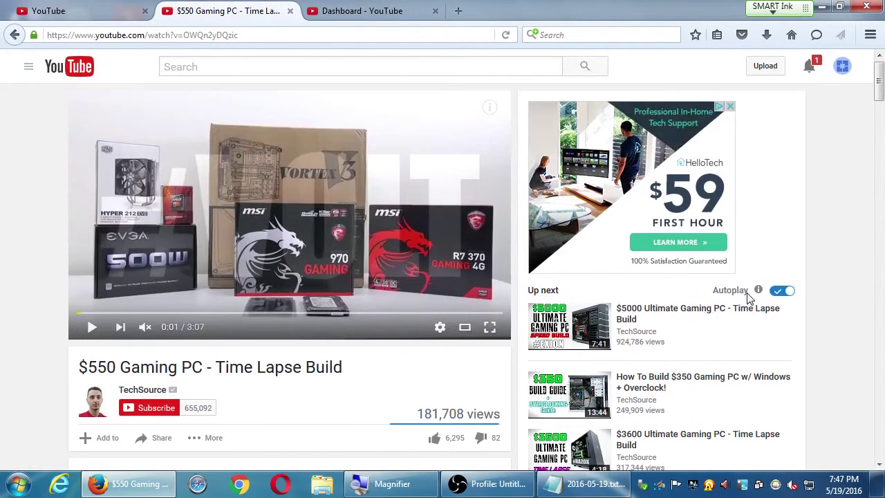
scroll(749, 296, "down", 10)
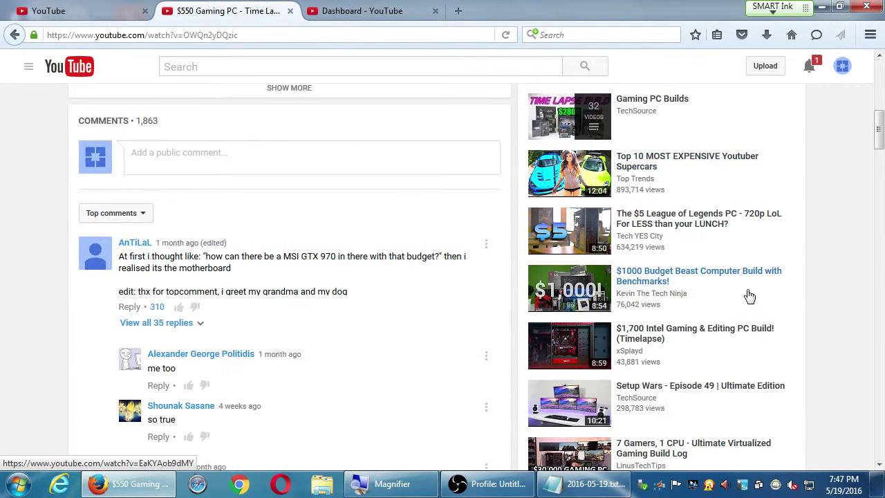
scroll(750, 294, "up", 10)
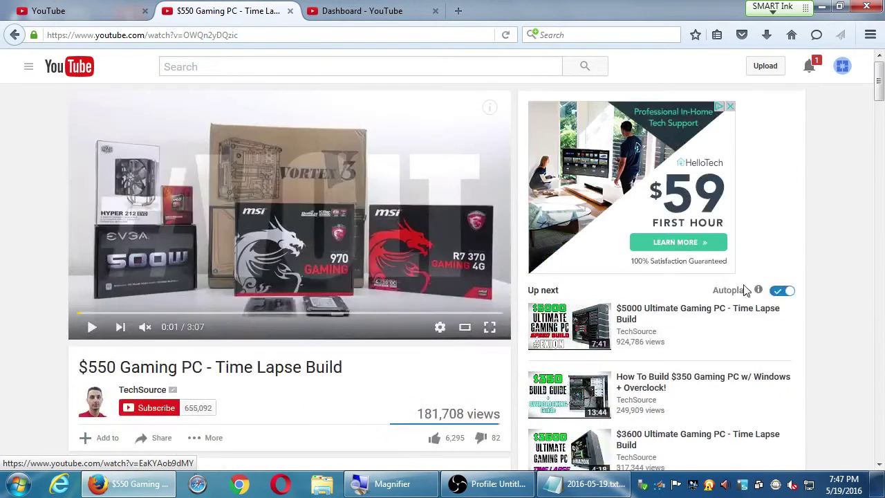
- Search YouTube for "world's best ham" and look over the thumbnails of the resulting videos
left_click(340, 63)
type("wor")
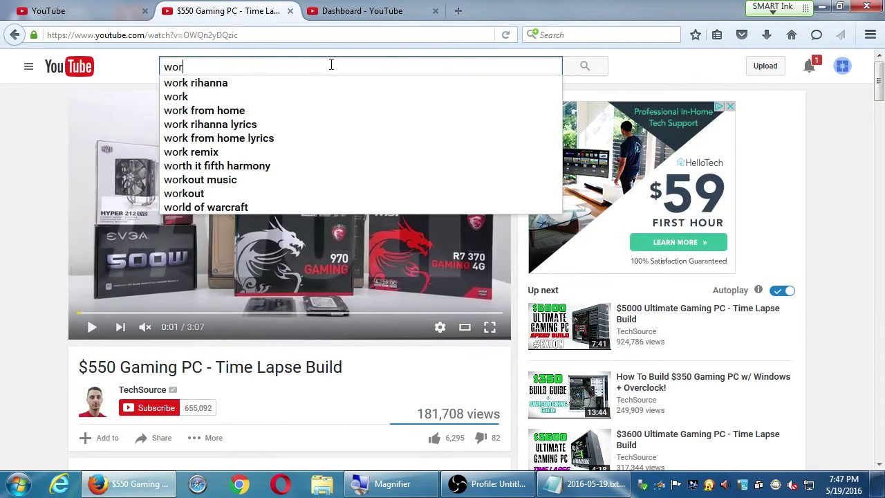
type("ld's")
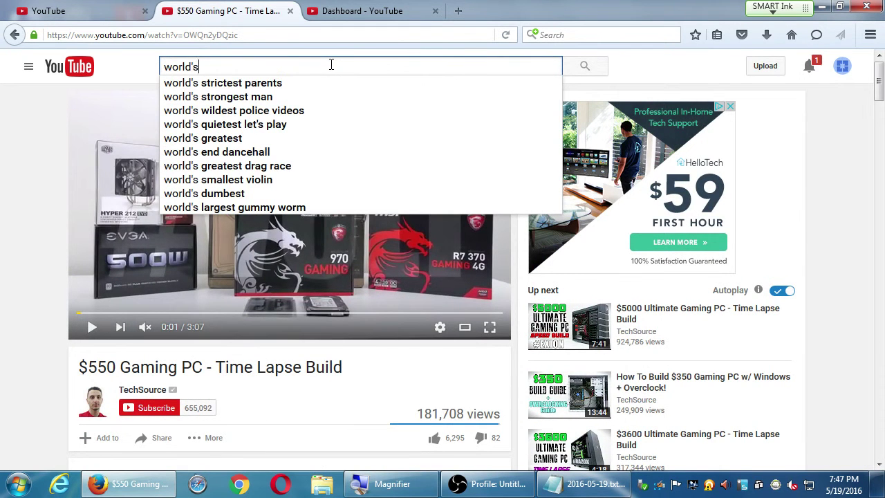
type(" best ham")
key("Return")
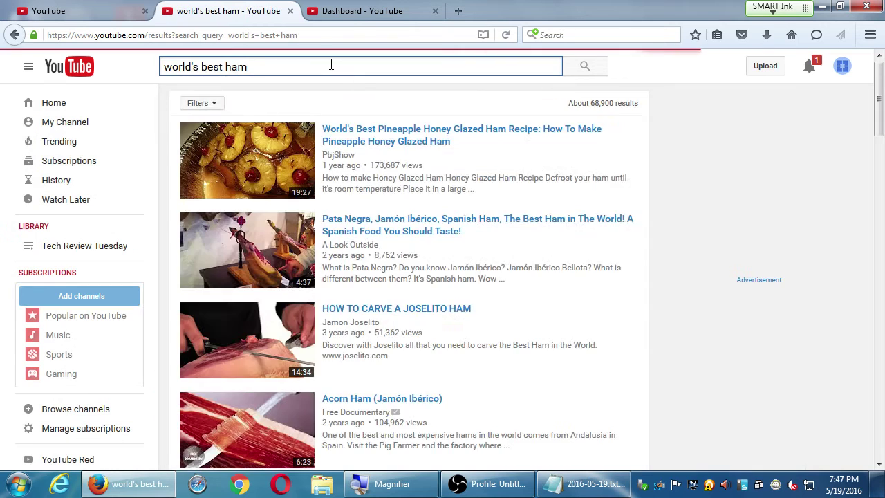
scroll(551, 212, "down", 6)
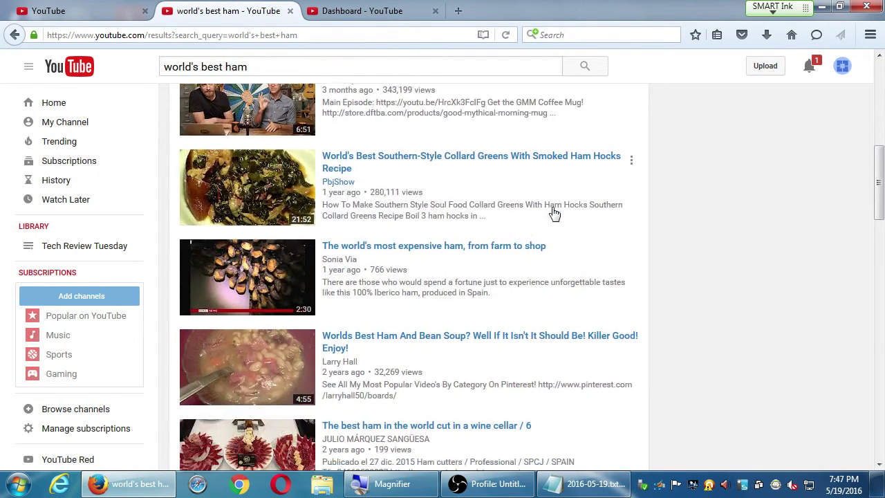
scroll(553, 213, "down", 8)
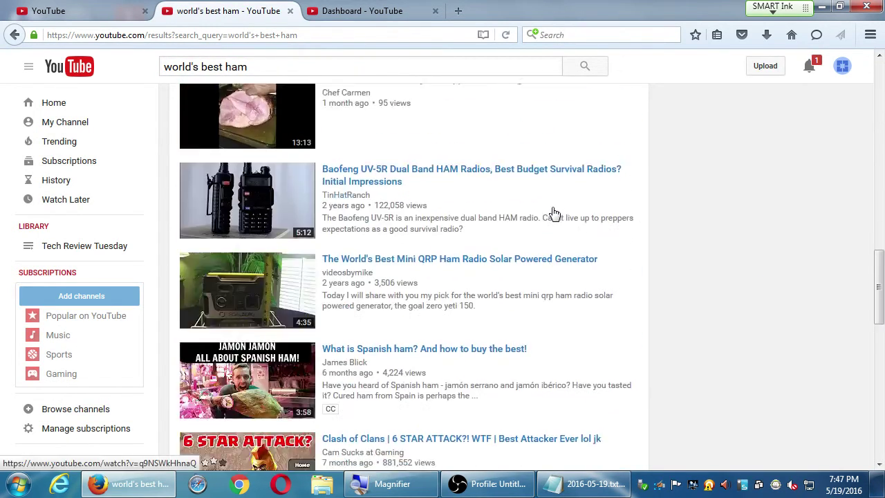
scroll(553, 213, "down", 9)
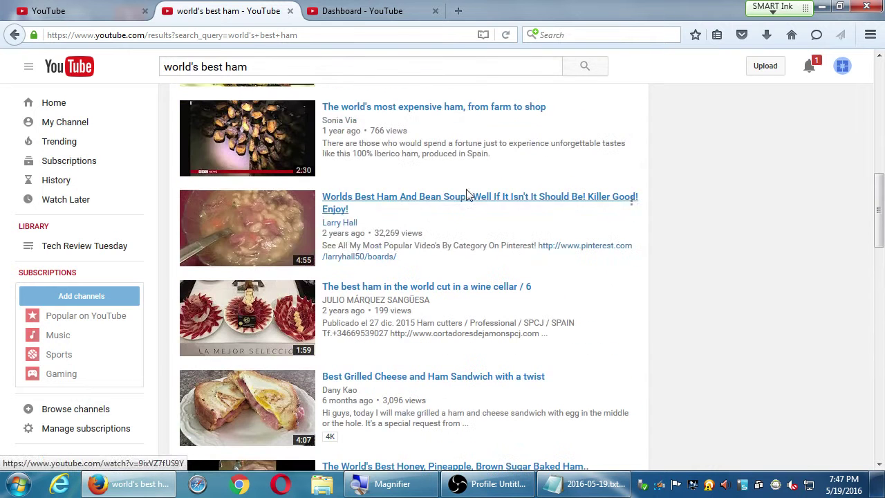
- Refine the search to "world's best thanksgiving ham" and review the thumbnails through the end of the first results page
left_click(338, 65)
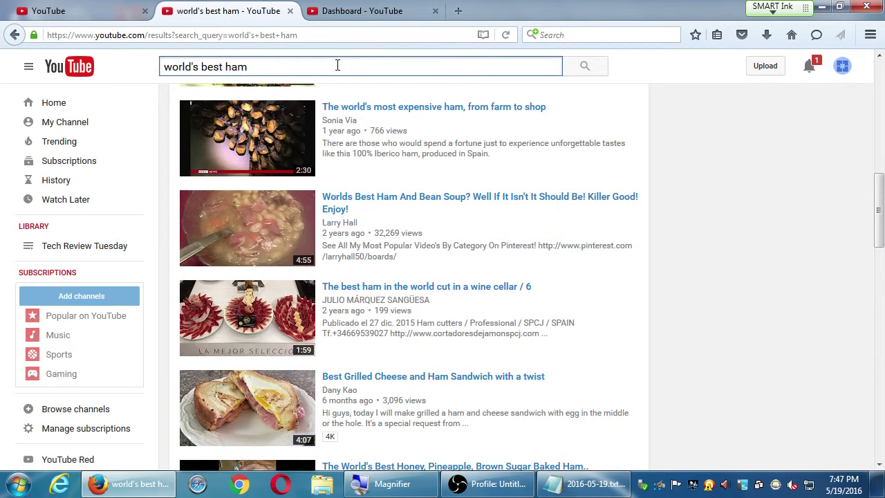
type("thanksgiving")
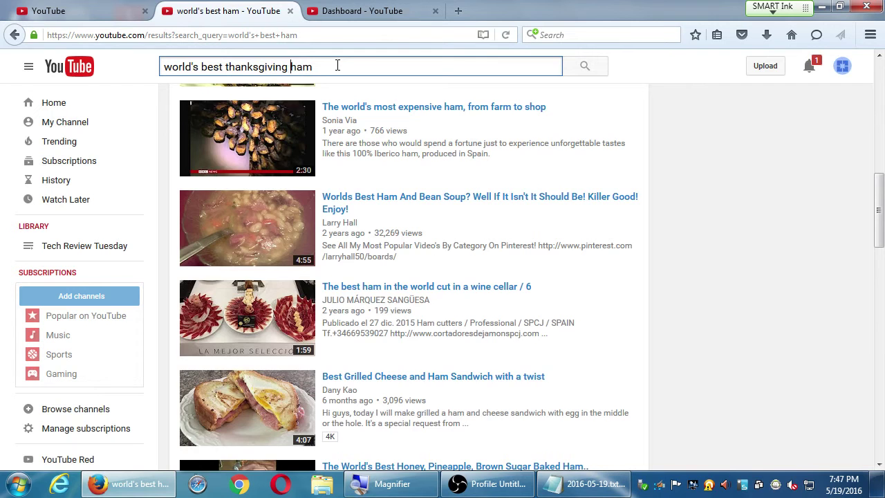
key("Return")
scroll(673, 242, "down", 1)
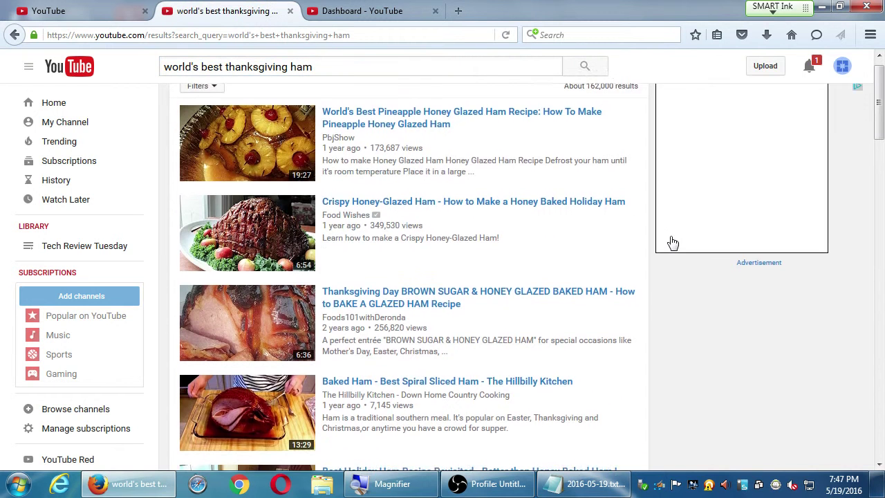
scroll(673, 242, "down", 3)
scroll(674, 251, "down", 1)
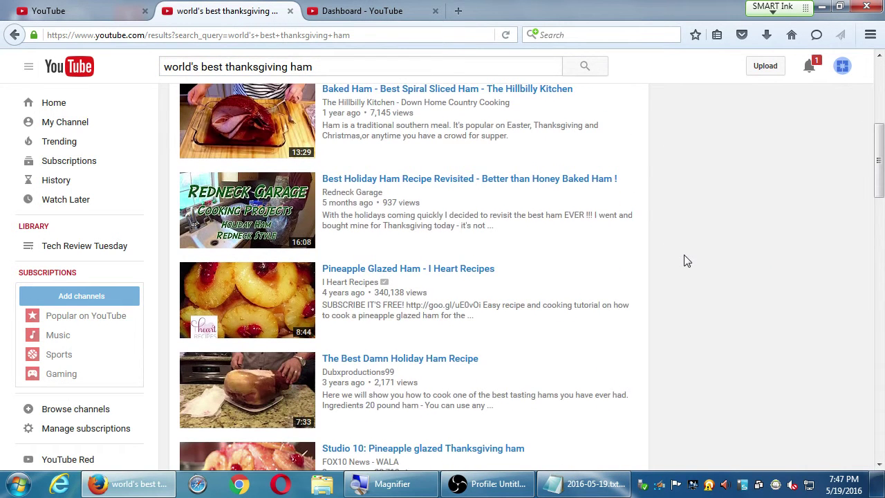
scroll(686, 261, "down", 2)
scroll(687, 260, "down", 4)
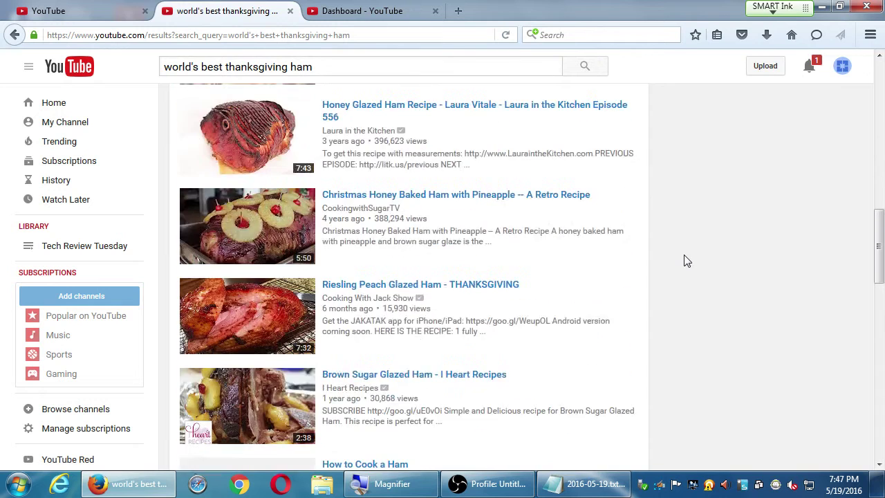
scroll(686, 261, "down", 3)
scroll(687, 260, "down", 5)
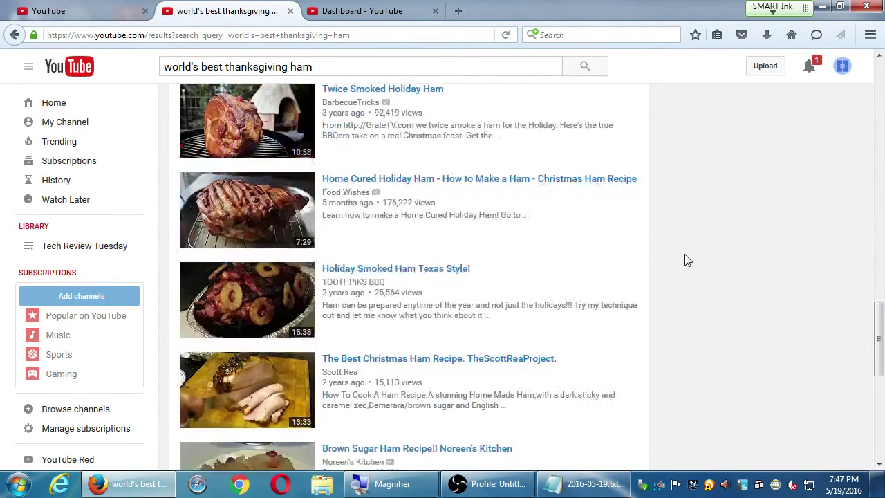
scroll(686, 261, "down", 3)
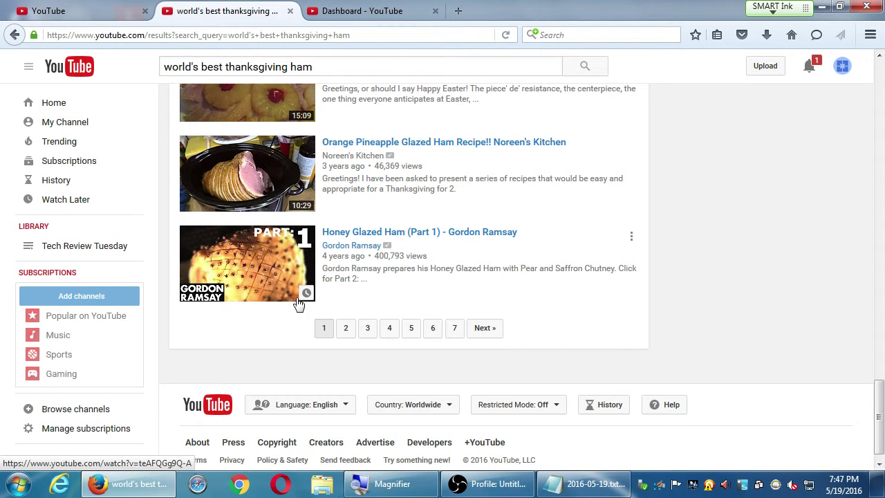
- Compare the ham recipe thumbnails from the last result back to the first, checking their photos, text overlays and channel logos
scroll(328, 327, "up", 1)
scroll(328, 327, "up", 1)
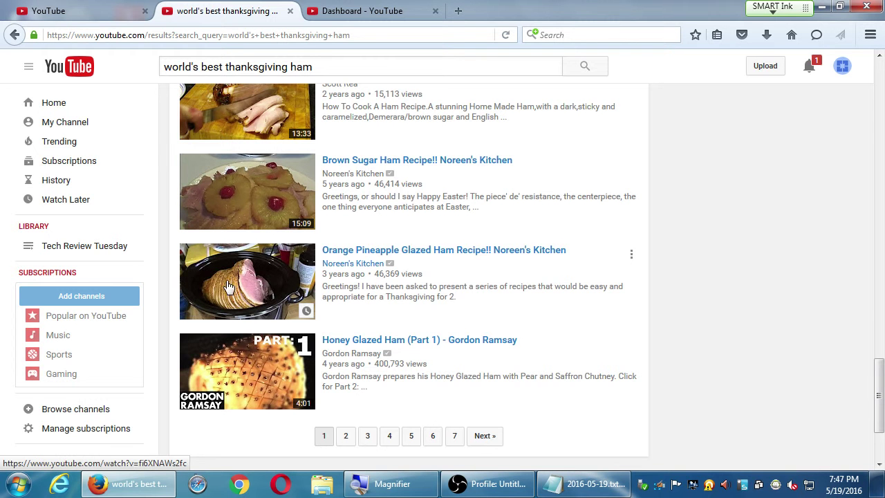
scroll(280, 283, "up", 6)
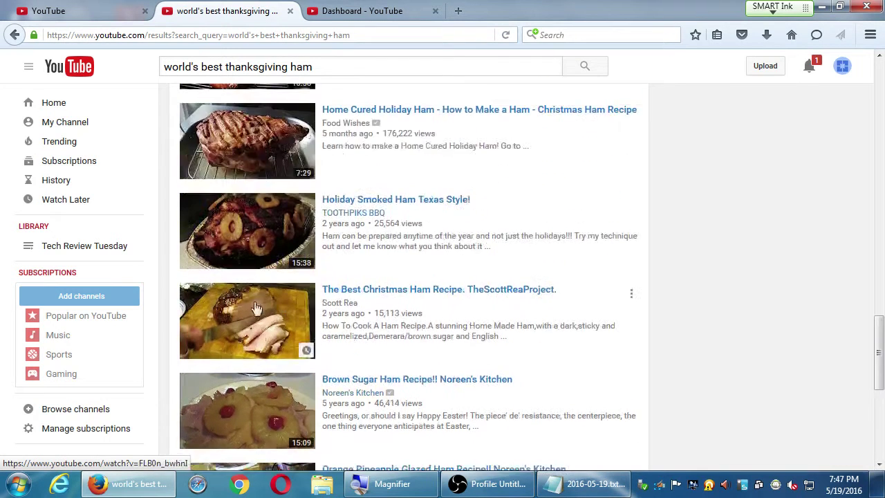
scroll(257, 309, "up", 4)
scroll(263, 313, "down", 4)
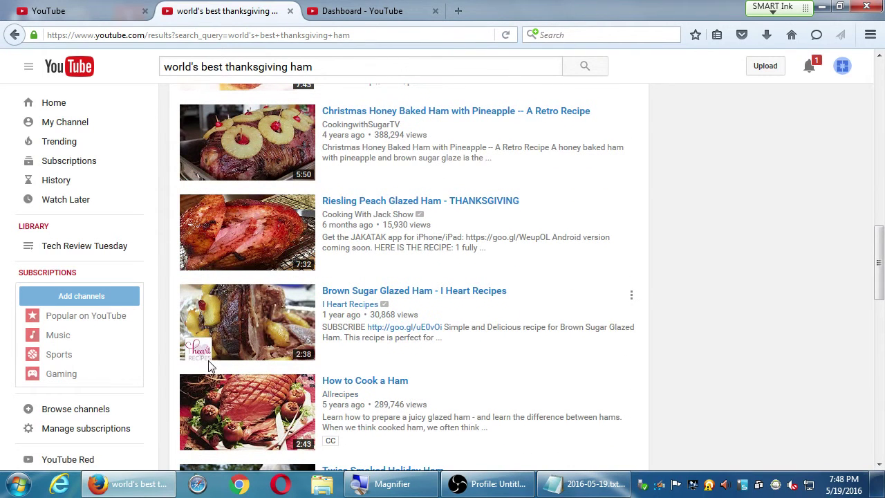
scroll(212, 363, "up", 7)
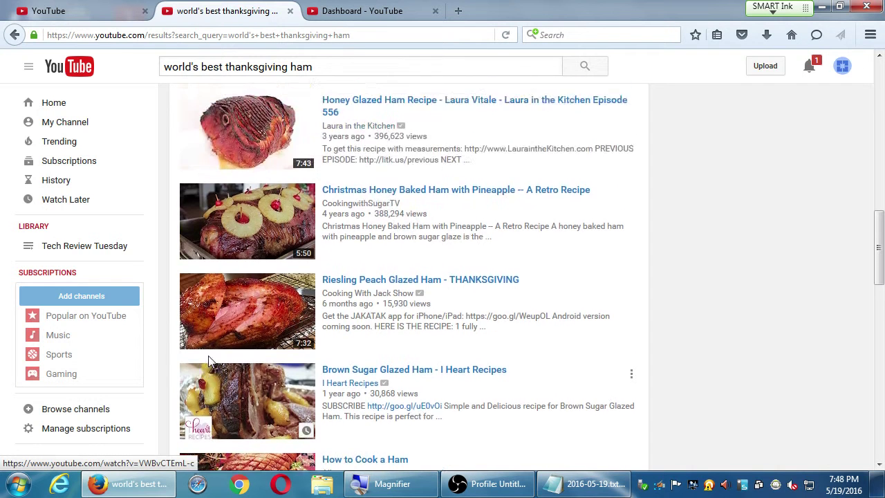
scroll(211, 356, "up", 4)
scroll(282, 389, "down", 3)
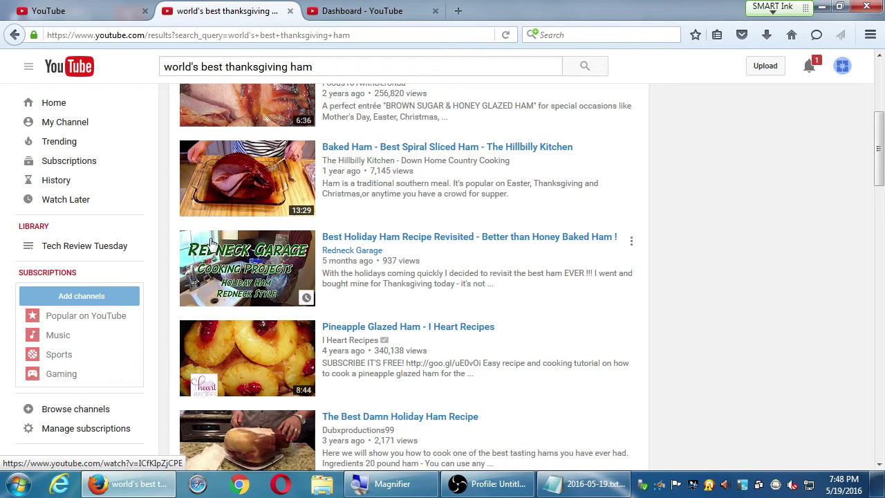
scroll(280, 280, "up", 6)
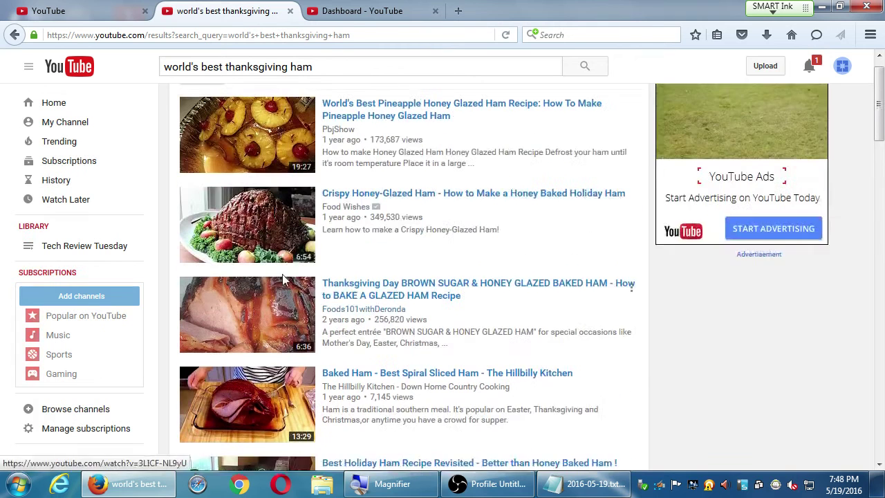
- In the 2016-05-19.txt notes, extend the "Think small" thumbnail tip with "(thumbnail will be shown at different sizes)"
left_click(581, 478)
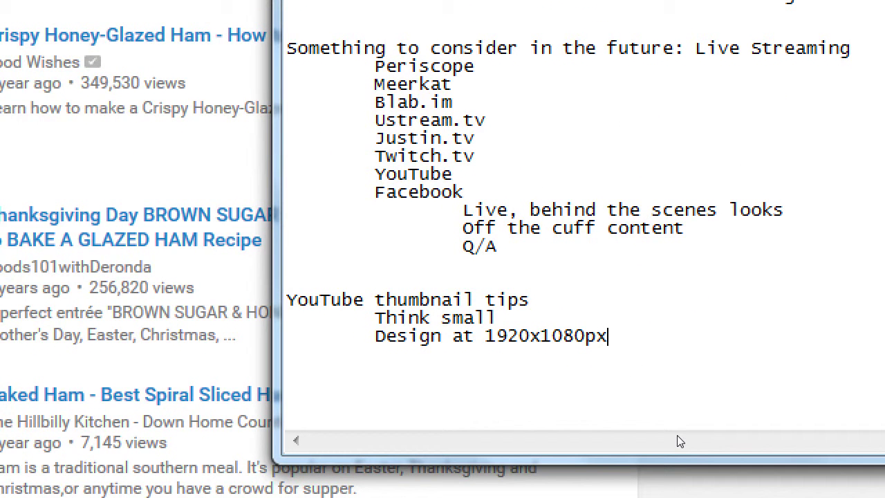
key("Up")
type("(thumbnail will be showsn at")
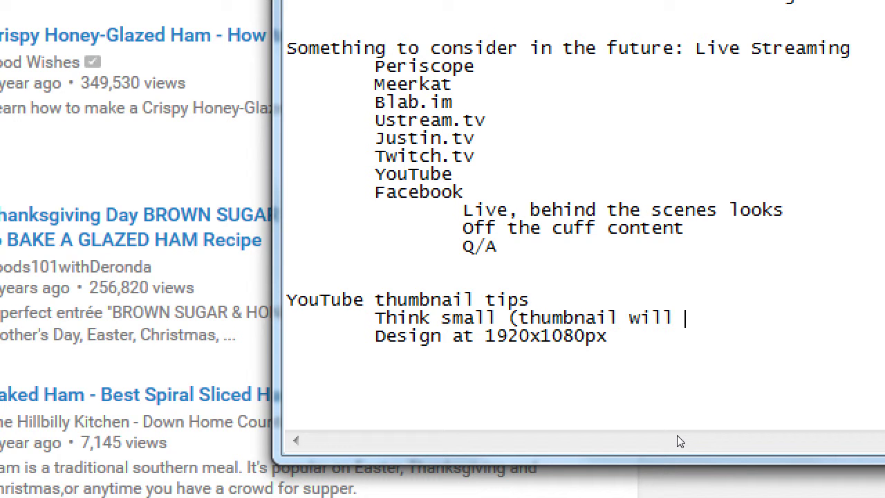
key("BackSpace")
key("BackSpace")
key("BackSpace")
key("BackSpace")
key("BackSpace")
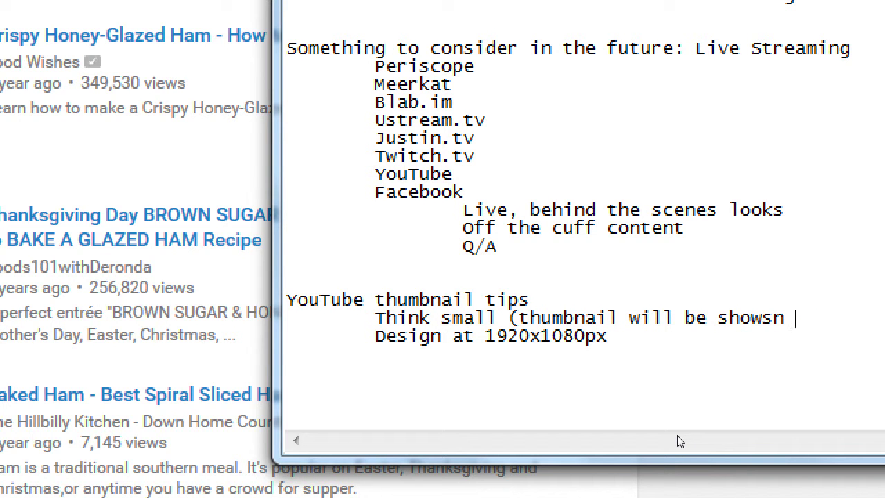
type("n at diff")
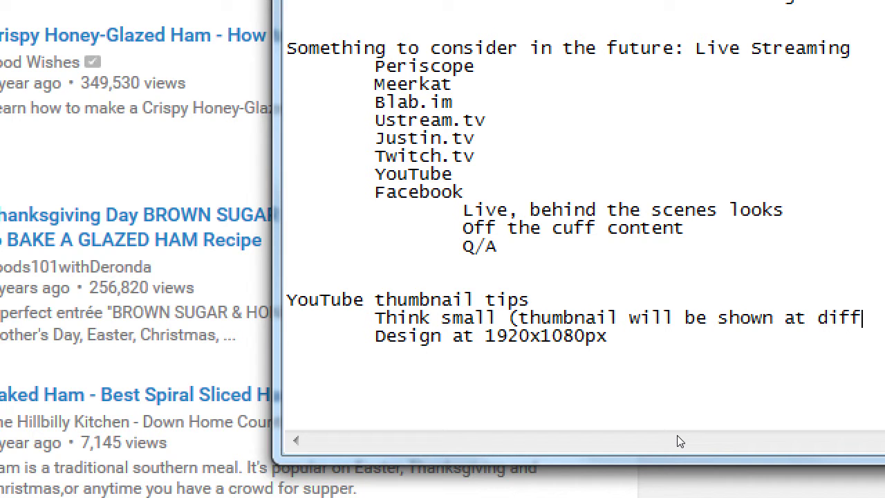
type("e")
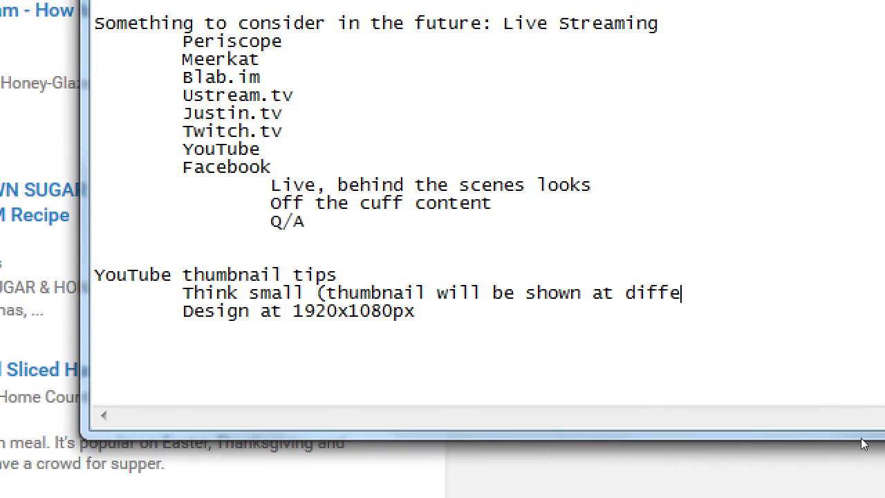
type("rent sizes)")
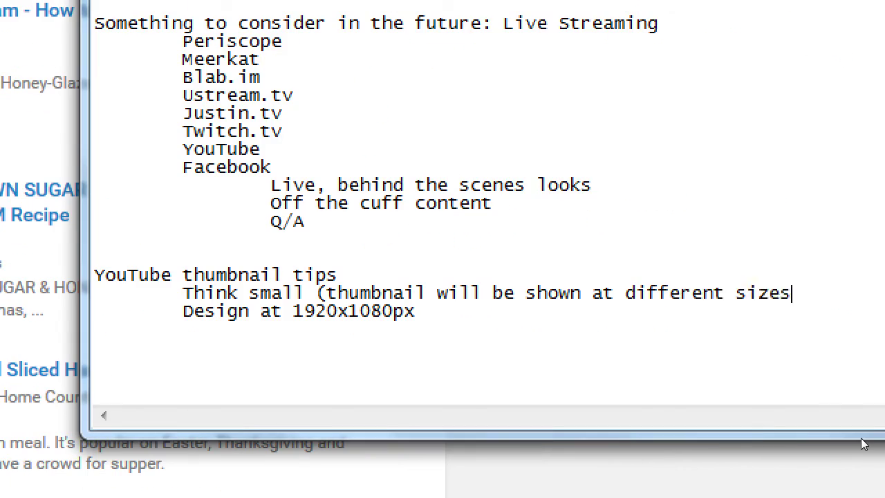
- Add the indented tip "Avoid text at bottom-right" below "Design at 1920x1080px" in the thumbnail tips
key("Down")
key("Return")
key("Tab")
type("Avoid text6 a")
key("BackSpace")
key("BackSpace")
key("BackSpace")
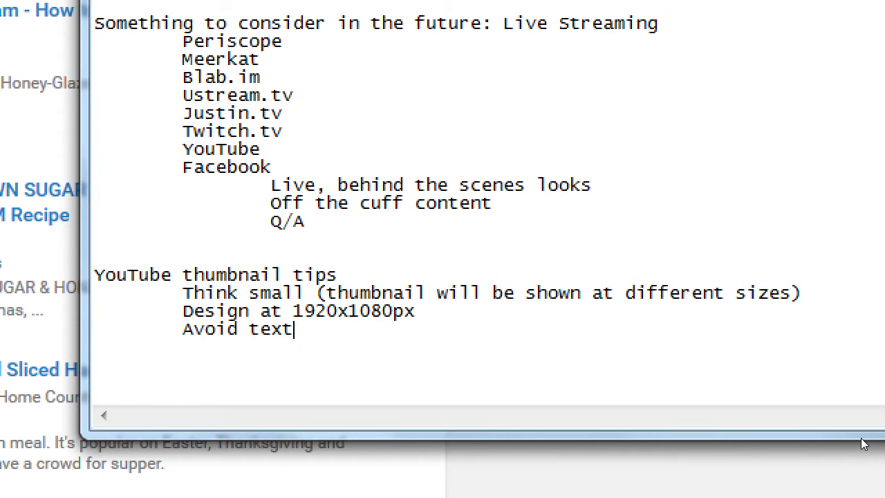
type("at bottom-right")
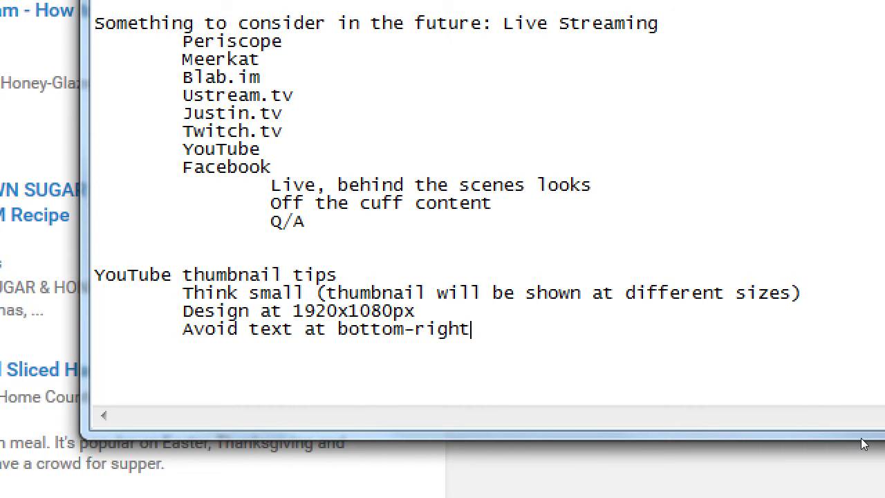
key("super+minus")
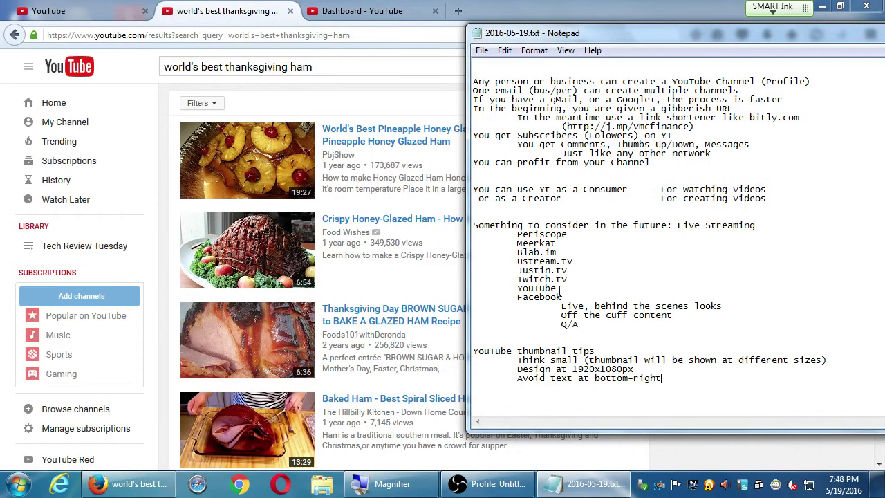
- Return to the YouTube Features page and review the Custom thumbnails, Paid content, Content ID appeals and unlisted and private videos entries
left_click(100, 9)
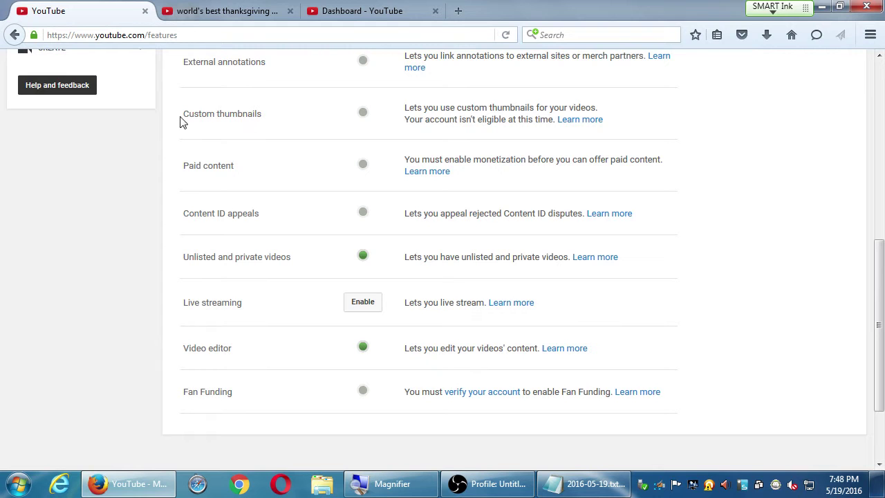
left_click_drag(182, 117, 265, 123)
left_click(282, 122)
left_click_drag(196, 167, 219, 168)
left_click(250, 184)
left_click_drag(206, 213, 266, 213)
left_click(267, 213)
scroll(204, 413, "up", 5)
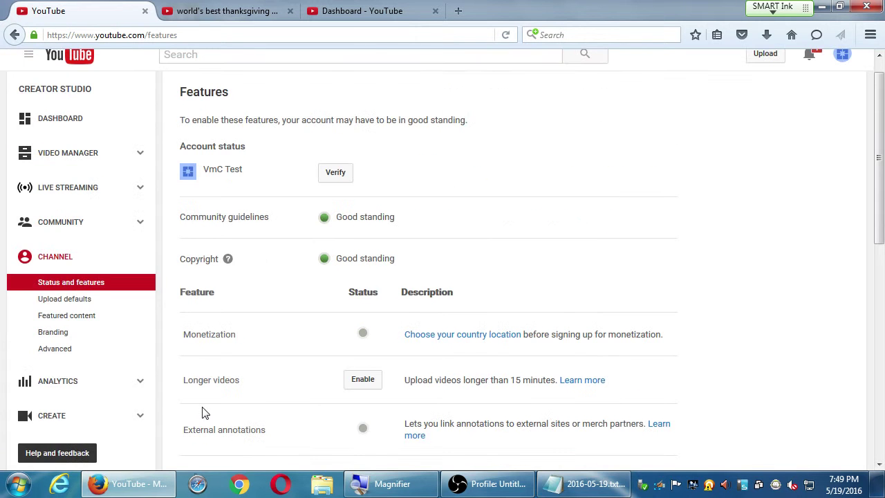
scroll(219, 411, "down", 4)
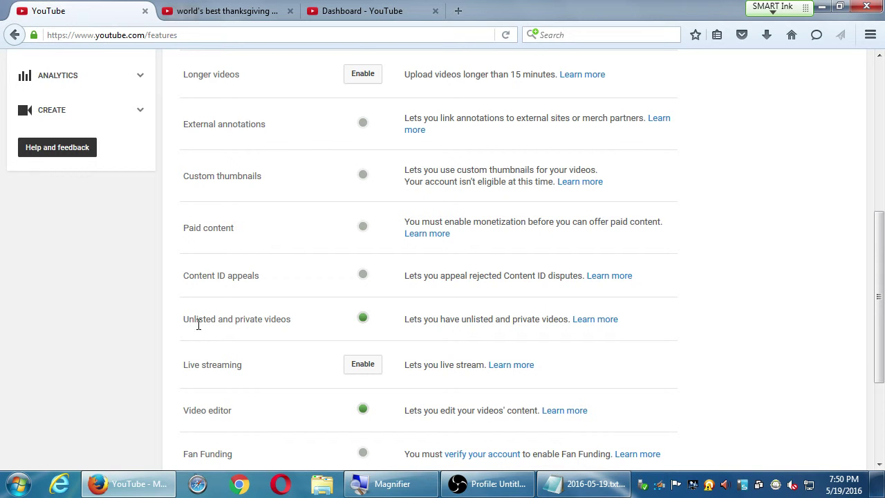
- In the Notepad notes, start a new section below the thumbnail tips listing Public, Unlisted and Private on separate lines
left_click(577, 488)
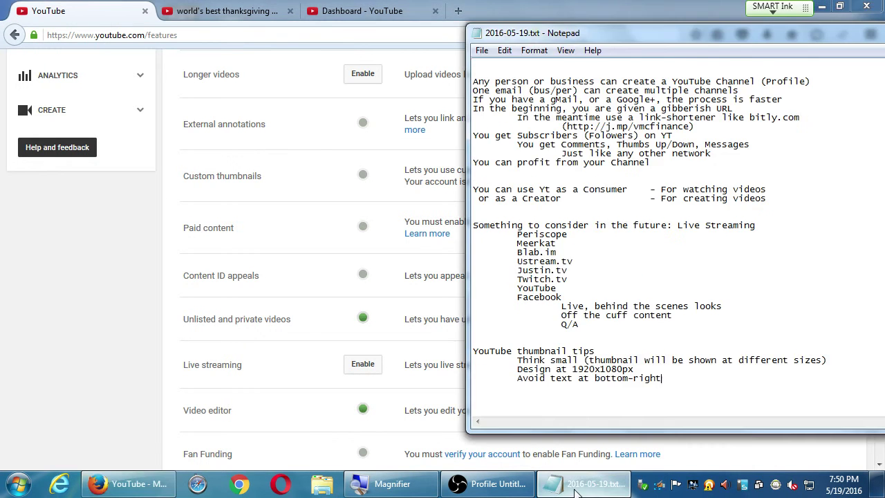
key("super+plus")
key("Return")
key("Return")
key("Return")
key("Return")
key("Return")
key("Return")
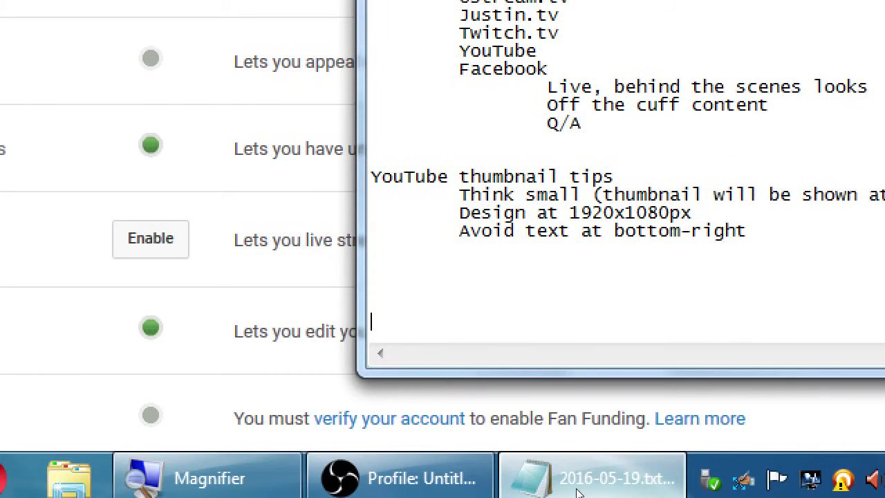
key("BackSpace")
key("BackSpace")
type("Public")
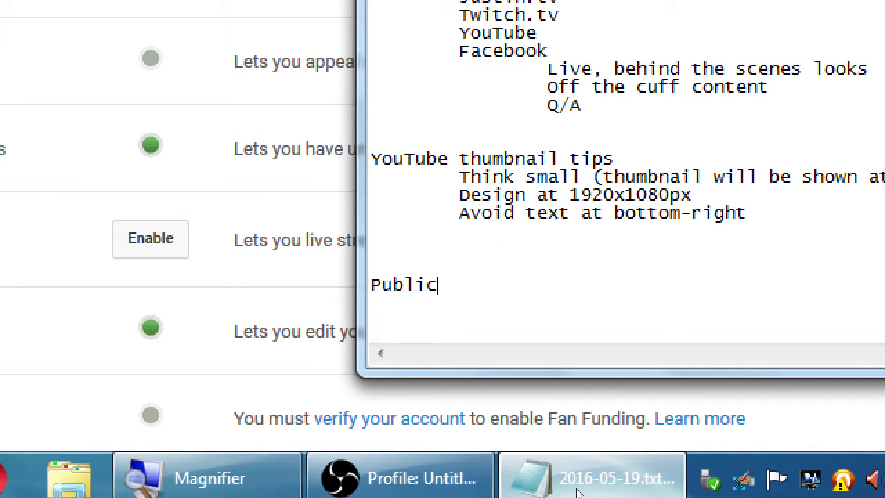
key("Return")
type("Unlisted")
key("Return")
type("Priv")
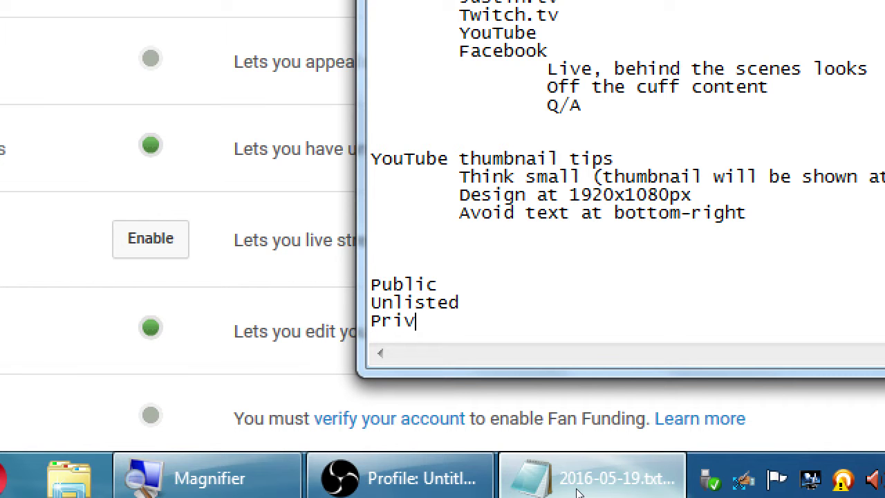
type("ate")
- Describe the Public setting in the notes as "Anyone can find and view", aligned in a second column
key("Up")
key("Up")
key("Tab")
key("Tab")
type("Anyone can ")
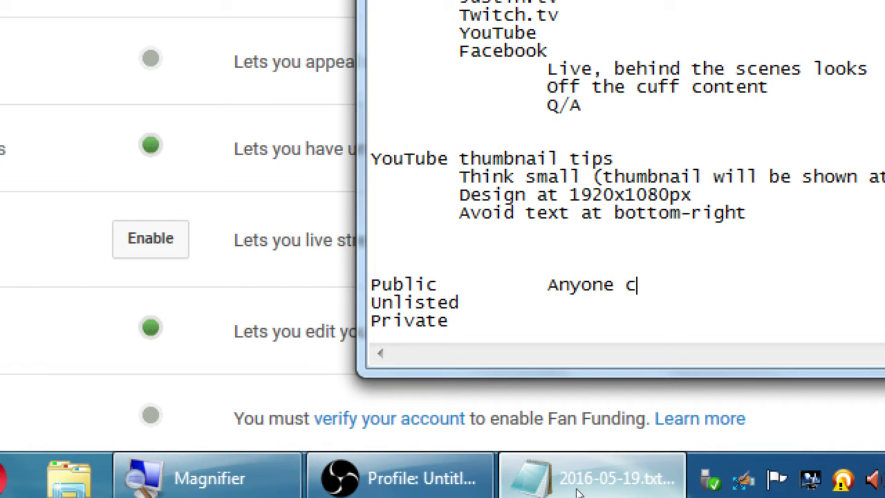
type("find and view")
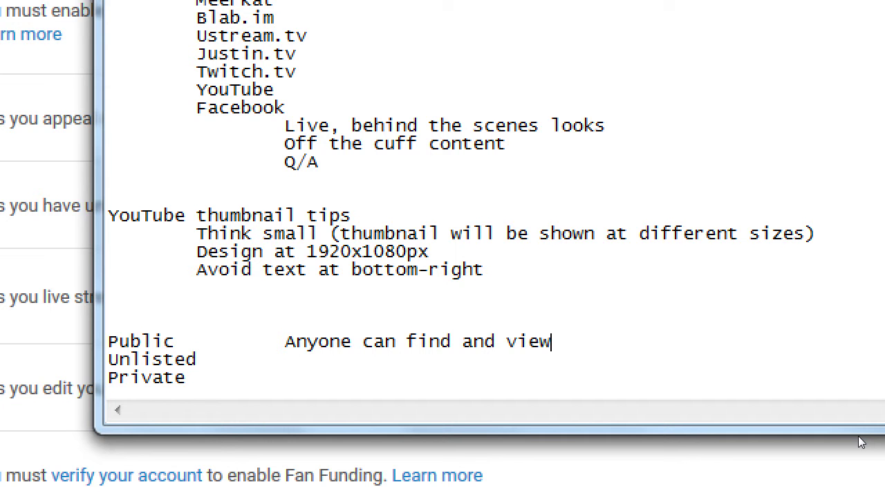
- Describe the Unlisted setting in the second column as "Only people with the LINK can view your video"
key("Down")
key("Tab")
type("Only popel")
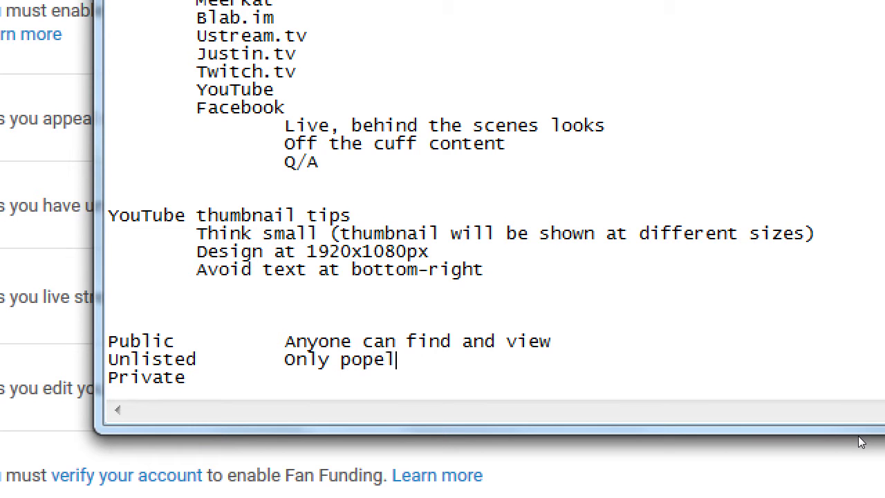
key("BackSpace")
key("BackSpace")
key("BackSpace")
key("BackSpace")
type("eople with the L")
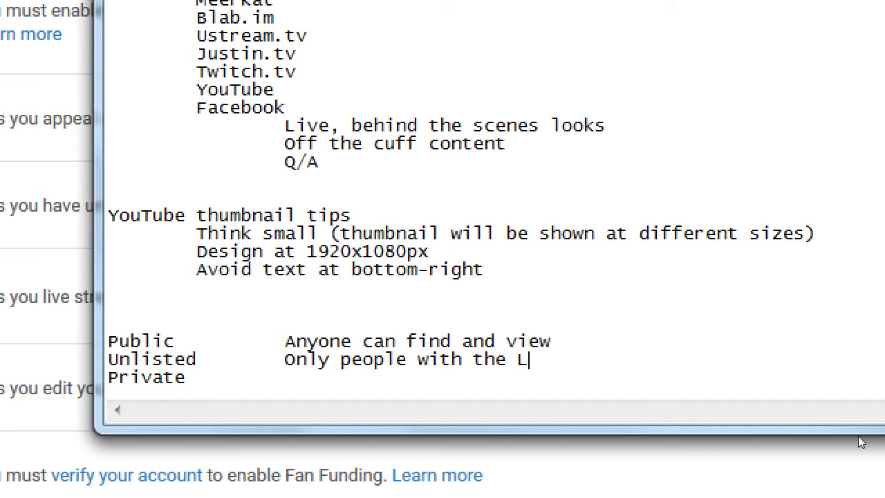
type("INK can")
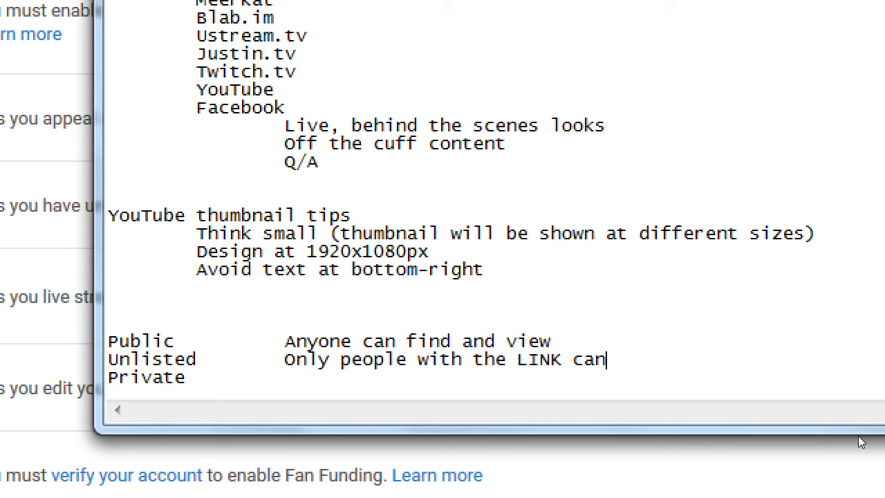
type(" view your video")
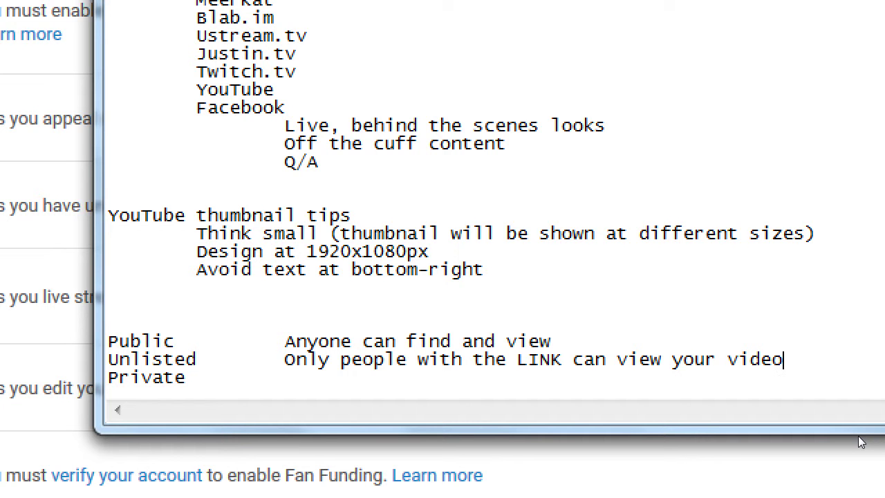
- Describe the Private setting in the second column as "No one can see your video"
key("Down")
key("Tab")
key("Tab")
type("No one can see your vide")
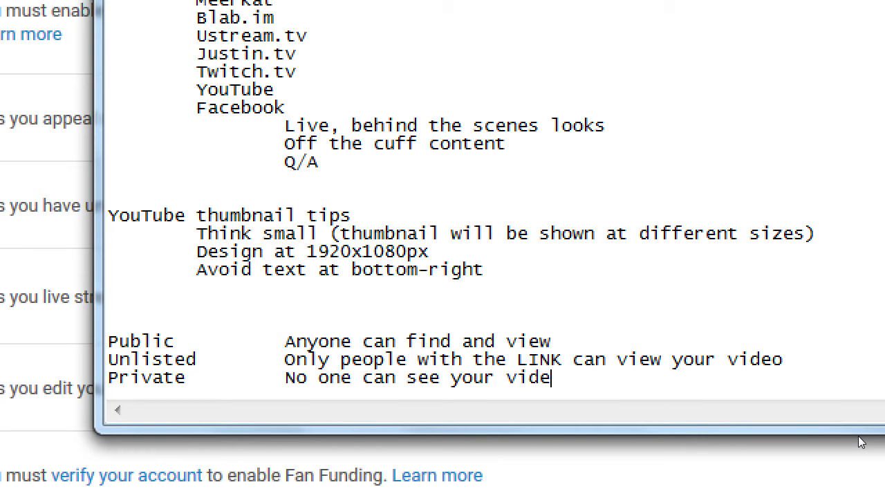
type("o")
scroll(786, 324, "down", 1)
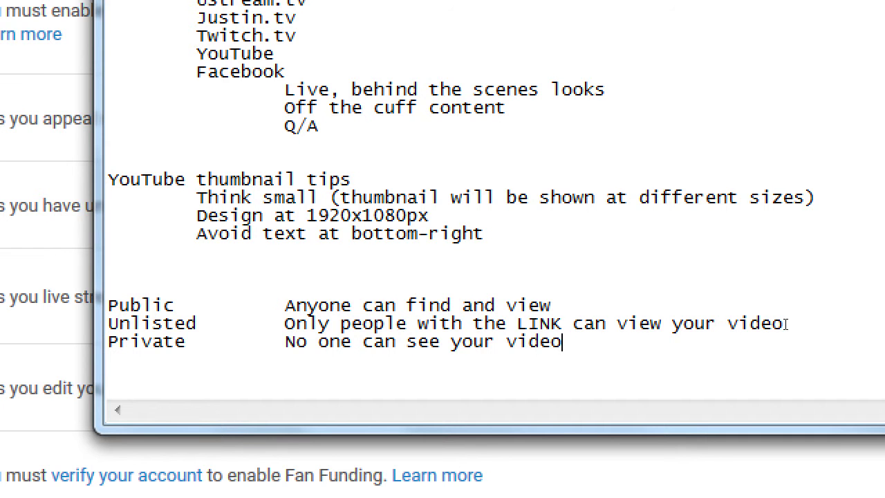
key("Return")
key("Return")
key("Return")
key("Return")
key("Return")
key("Return")
key("Return")
key("Return")
key("BackSpace")
key("BackSpace")
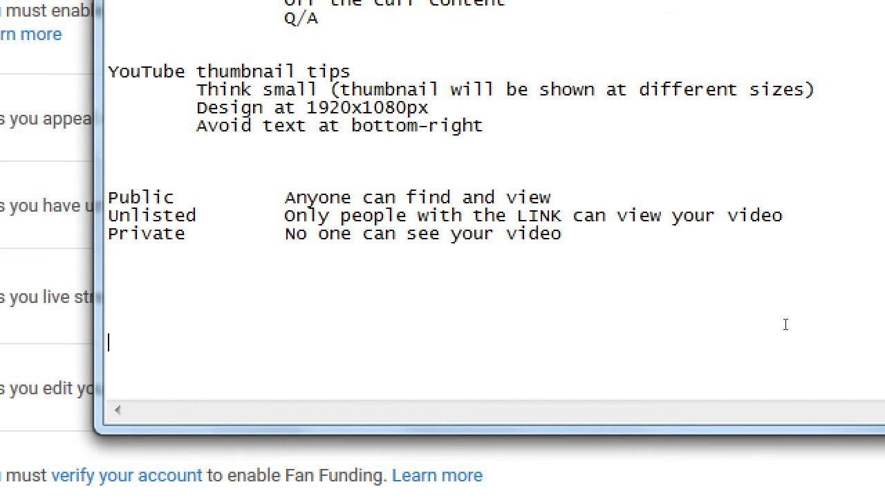
key("BackSpace")
key("BackSpace")
key("BackSpace")
key("BackSpace")
key("BackSpace")
key("BackSpace")
- Append "(actually can show, via email)" to the description of the Private setting
type("(actual")
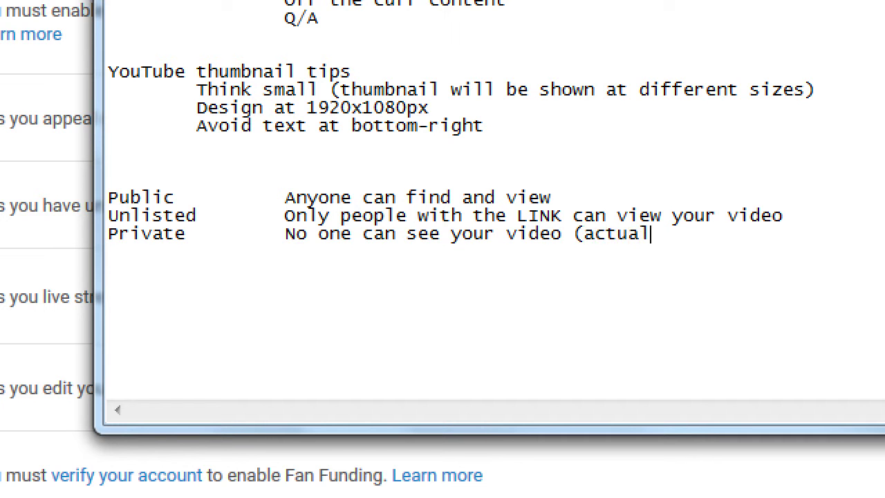
type("ly can show")
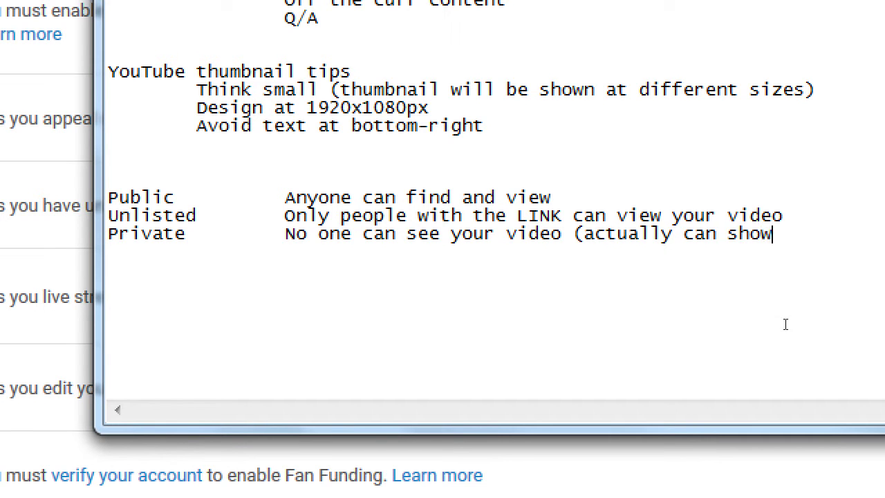
type(", via emai")
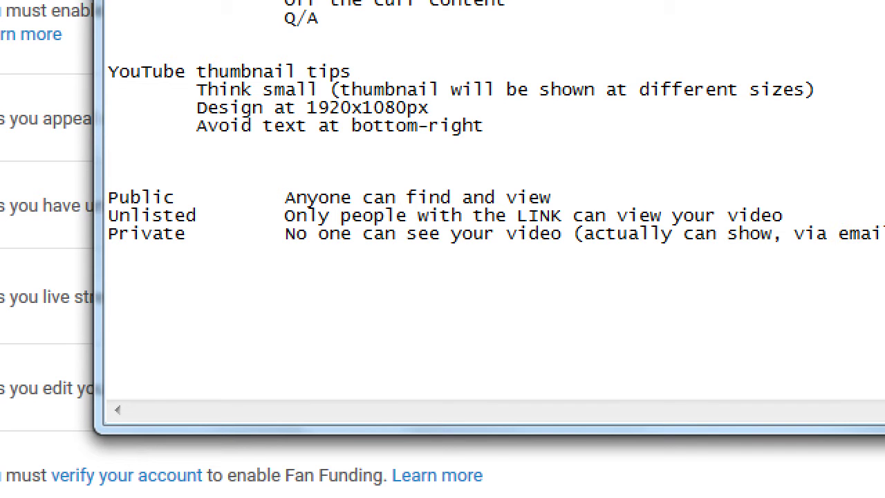
type("l)")
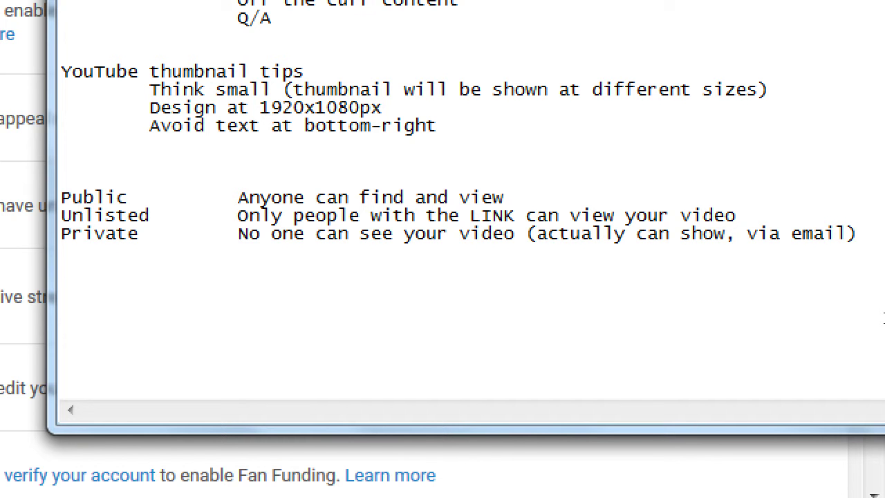
key("super+minus")
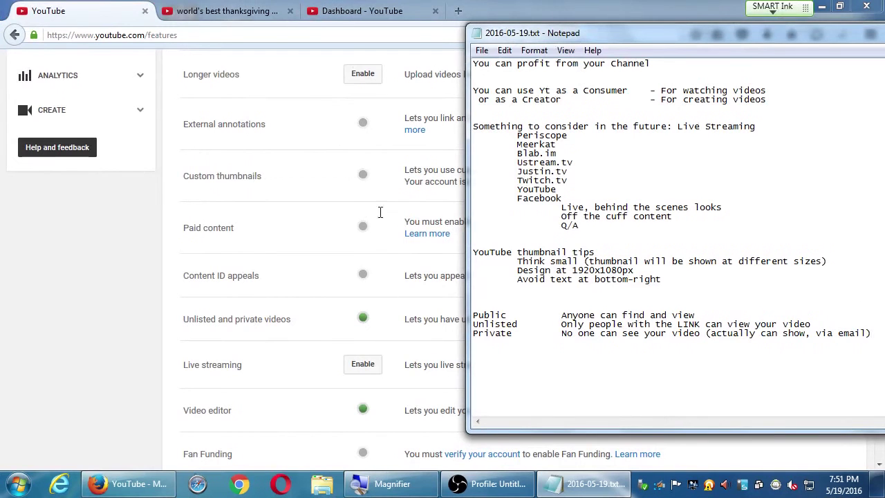
- Look through the channel's feature list on the YouTube Features page, from Monetization down to Fan Funding
left_click(103, 259)
scroll(102, 260, "down", 3)
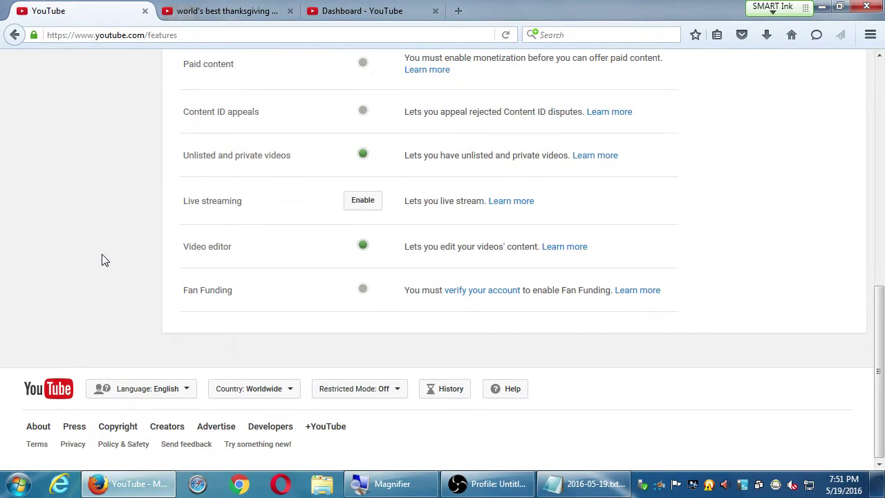
scroll(101, 260, "up", 4)
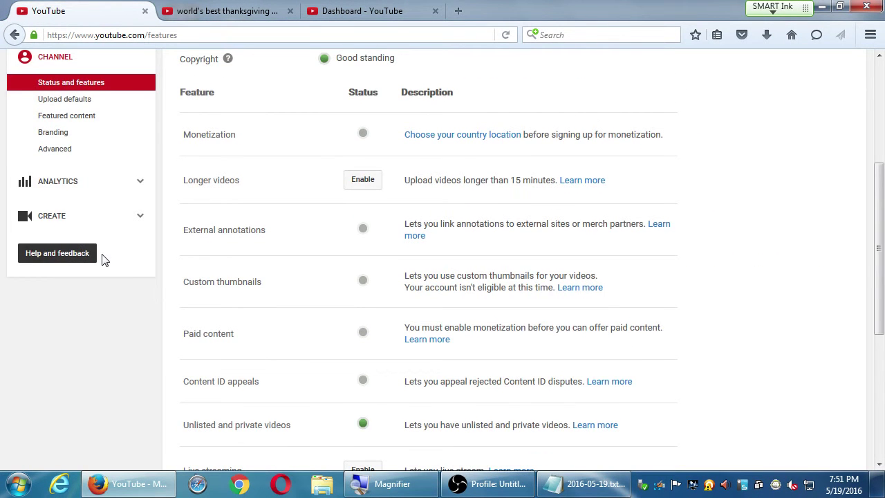
scroll(103, 257, "up", 2)
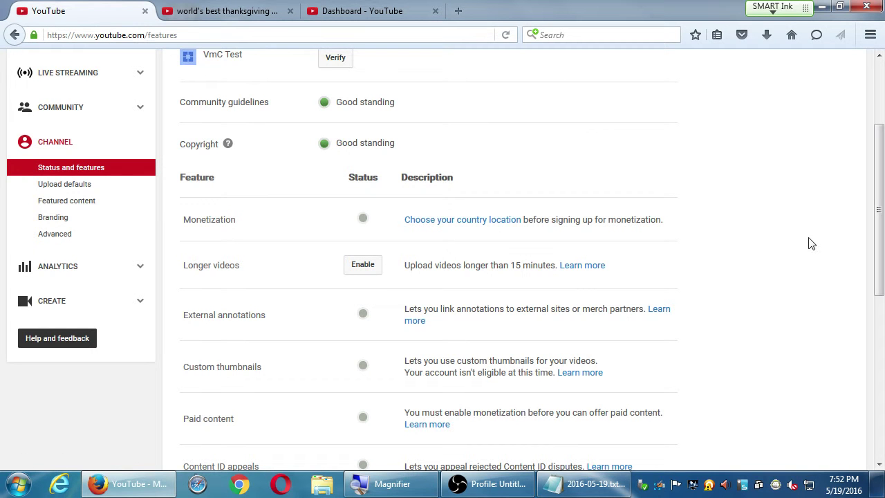
scroll(811, 243, "down", 5)
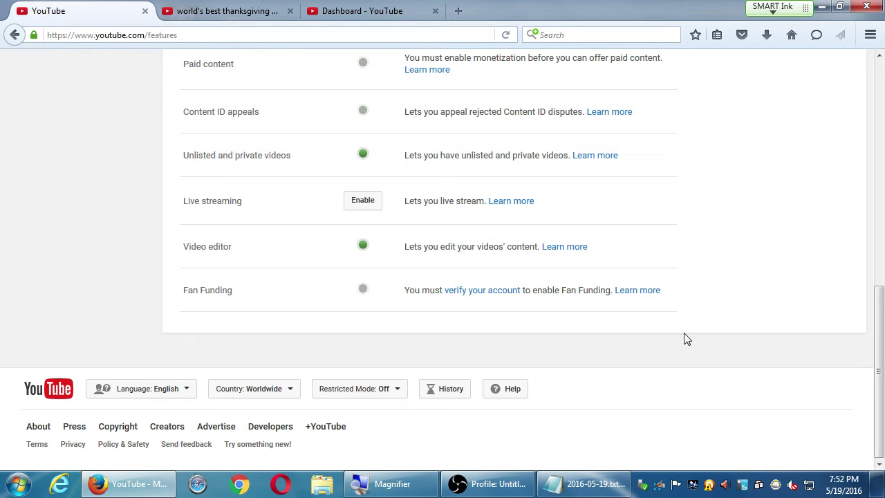
- Search Google in a new tab for "can i make my youtube channel private?" and close the results tab
left_click(457, 11)
type("can mi m")
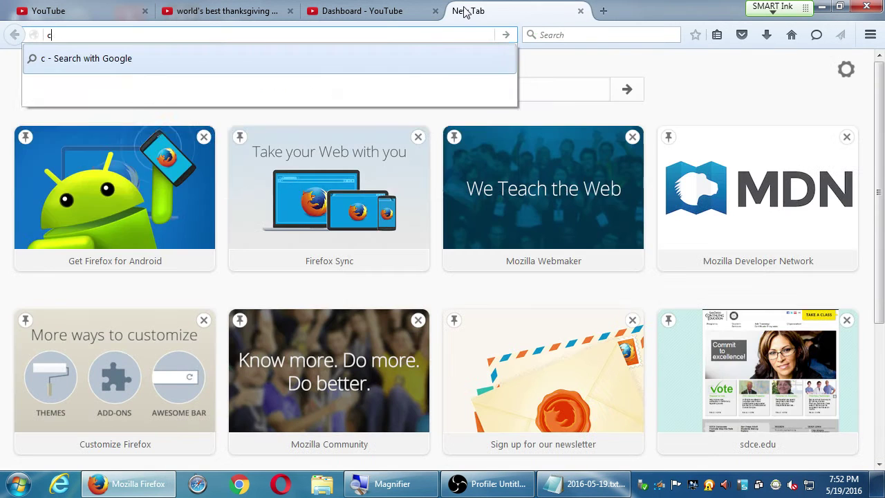
key("BackSpace")
key("BackSpace")
key("BackSpace")
key("BackSpace")
key("BackSpace")
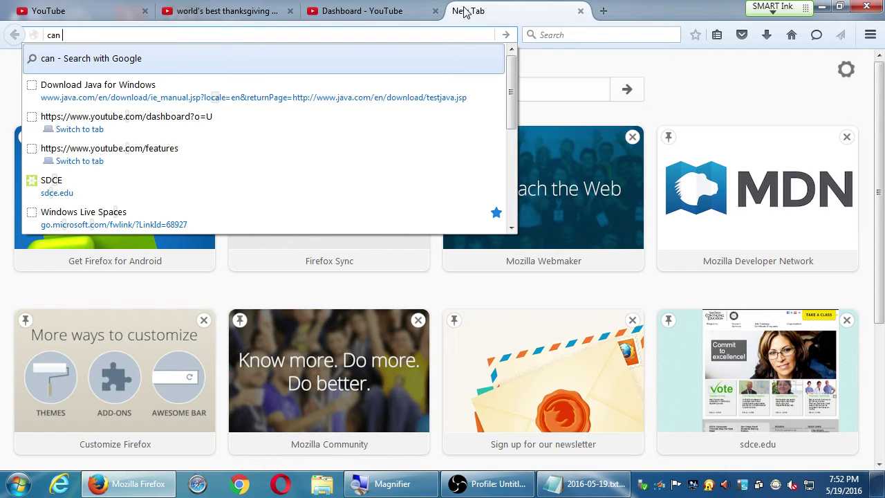
type("i make m")
type("y yo")
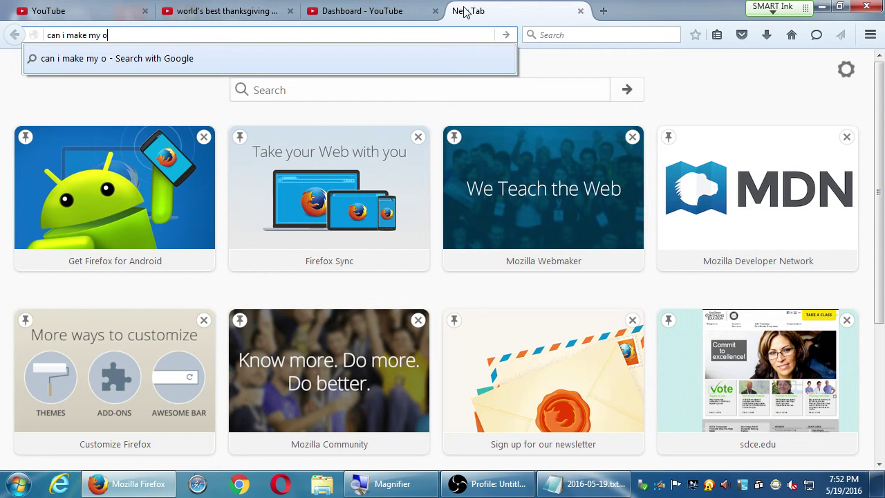
key("BackSpace")
type("youtube channel private")
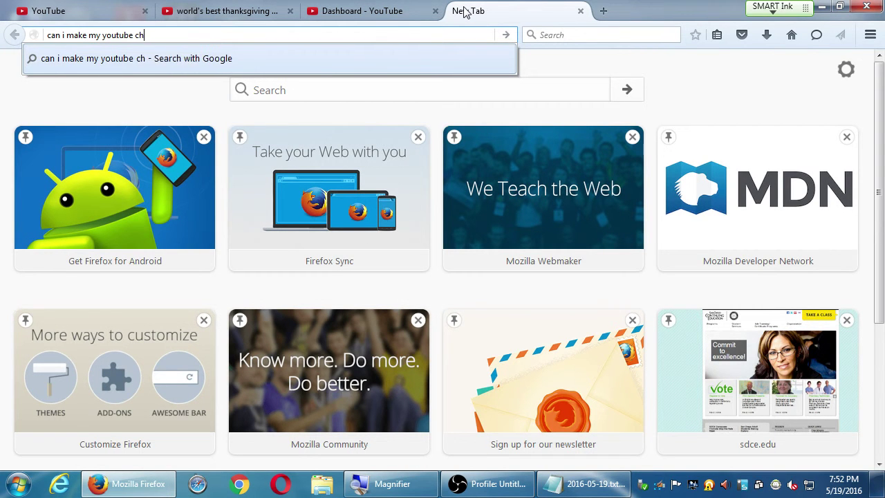
type("?")
key("Return")
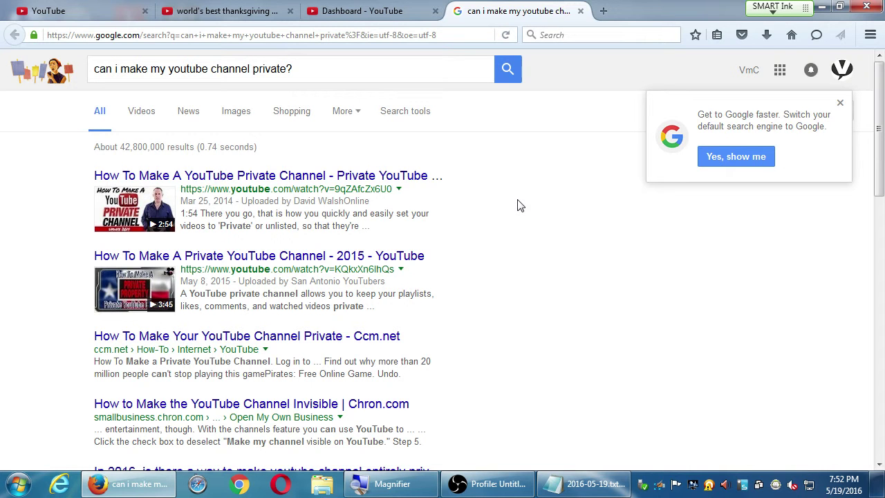
key("ctrl+w")
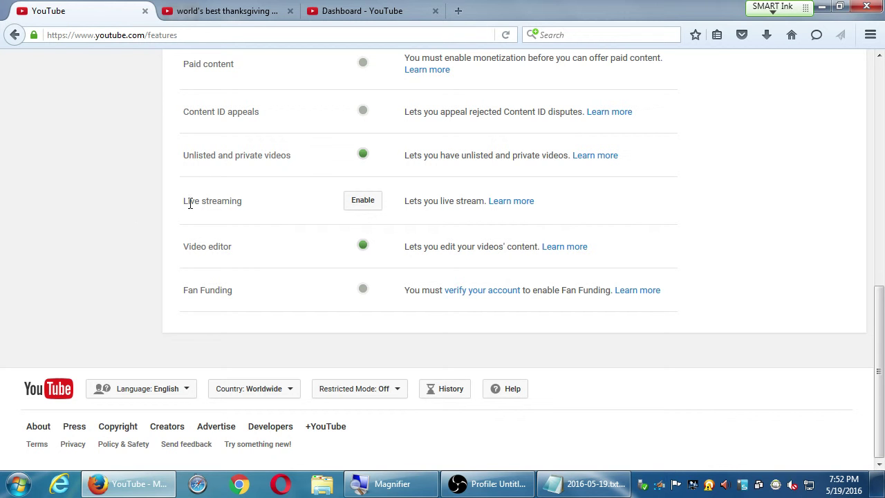
- Review the Live streaming and Video editor entries in the channel's feature list
left_click_drag(191, 204, 221, 204)
left_click(236, 203)
left_click_drag(191, 247, 249, 248)
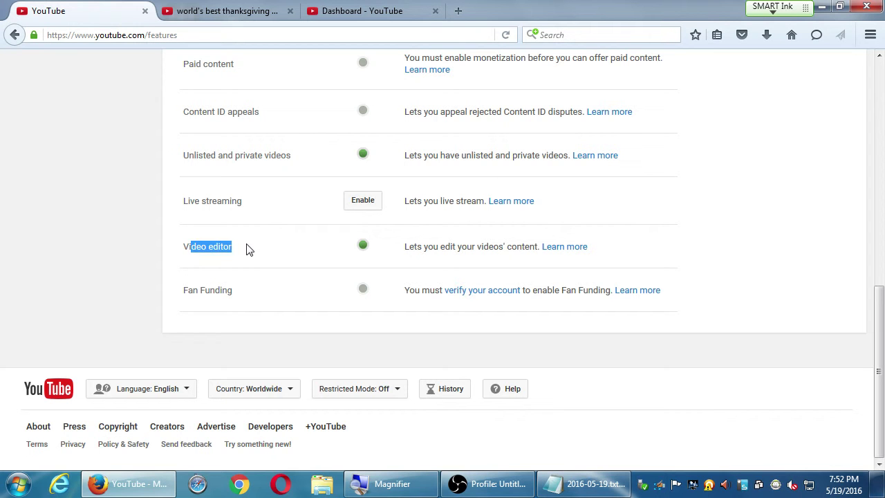
left_click(251, 248)
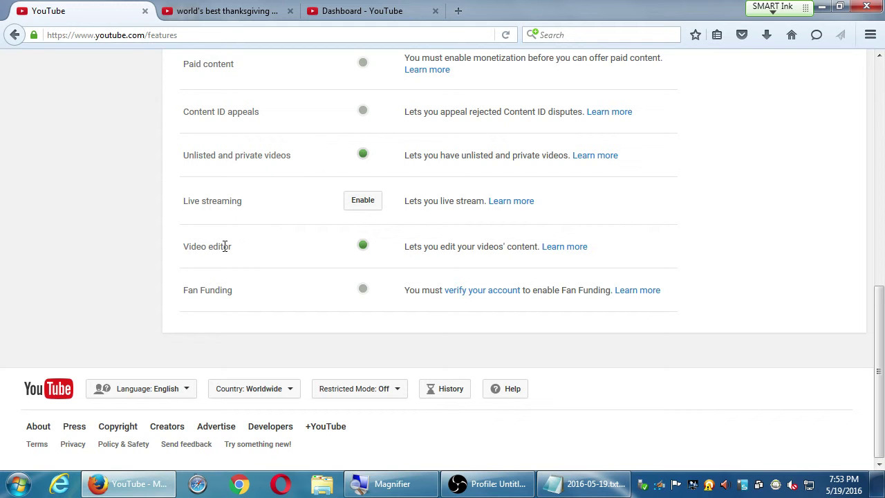
left_click_drag(197, 249, 235, 256)
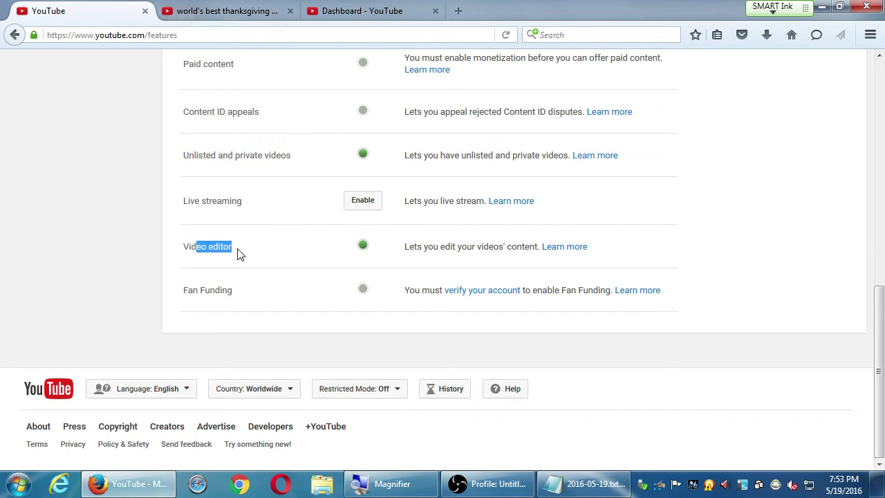
scroll(237, 255, "up", 6)
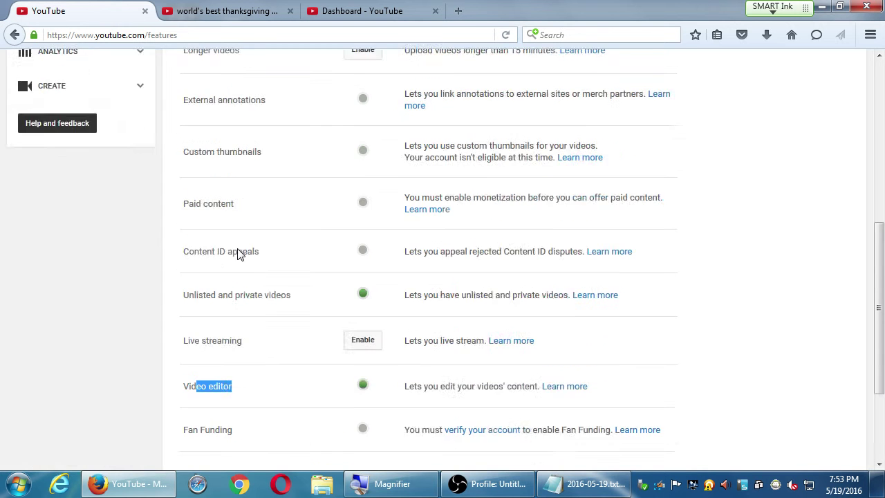
scroll(237, 254, "down", 1)
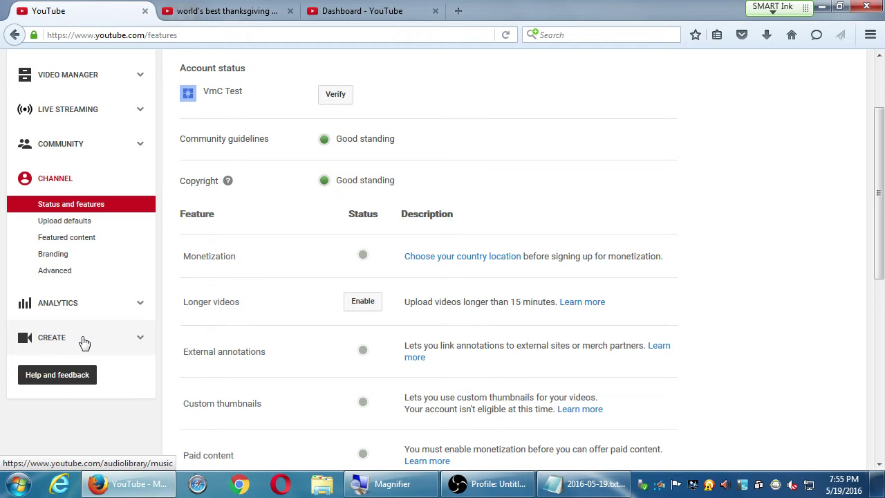
- Search the computer's installed programs for "mov" to look for Movie Maker, and dismiss the search
key("super")
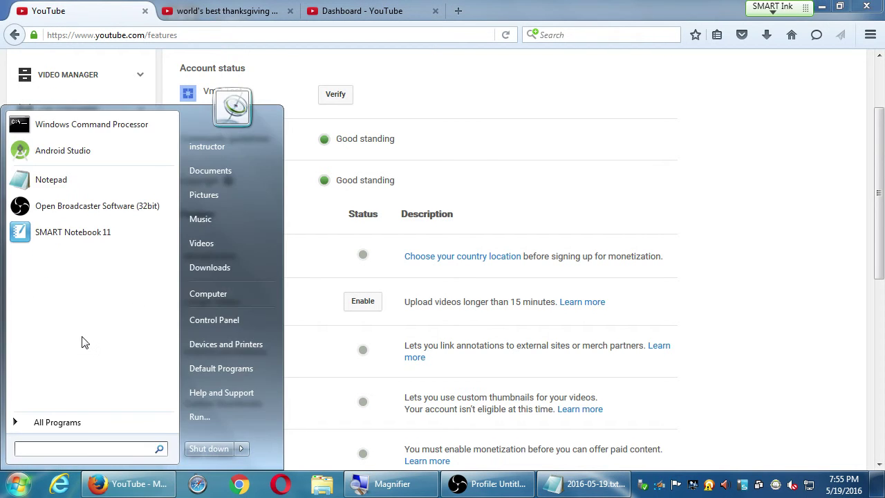
type("mov")
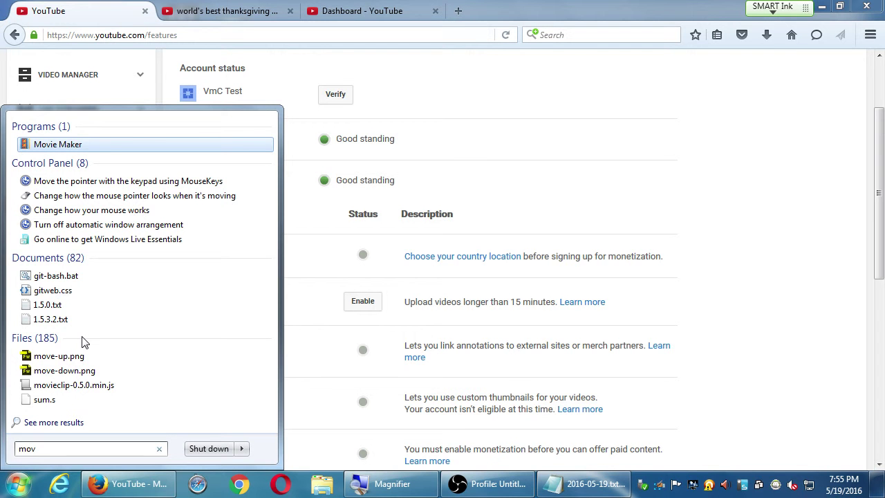
left_click(767, 325)
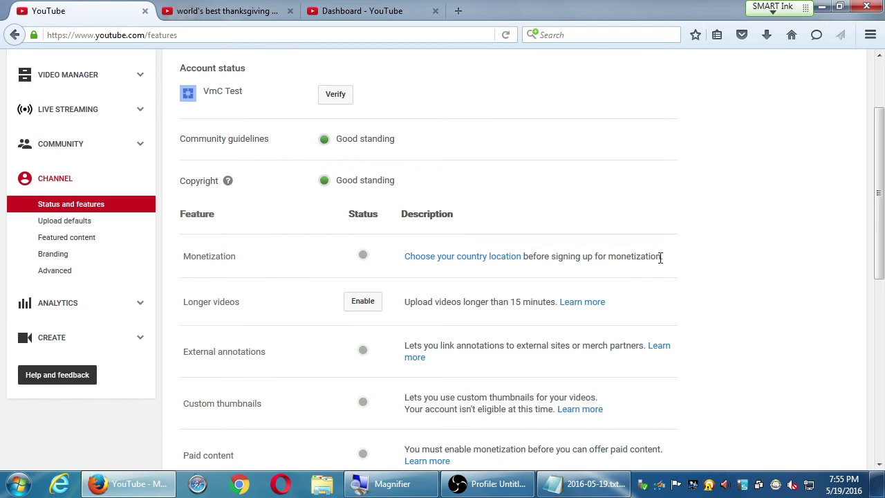
- Examine the Fan Funding entry at the end of the channel's feature list
scroll(695, 233, "down", 6)
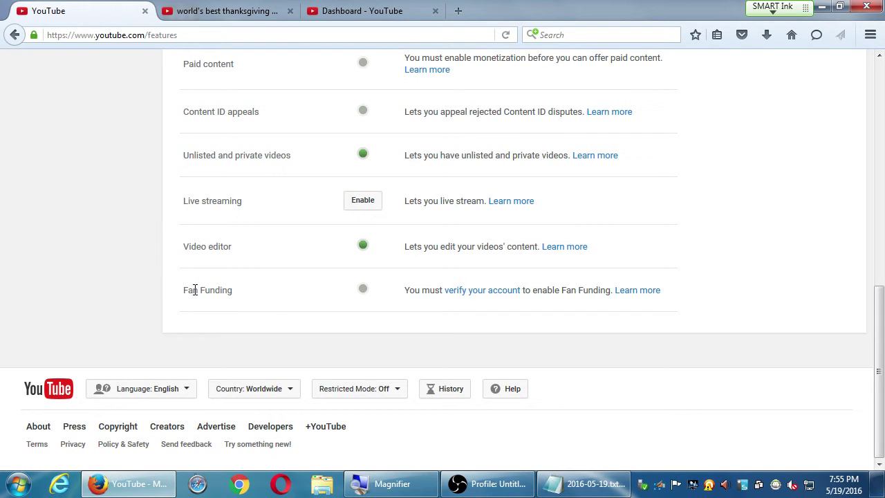
left_click_drag(195, 290, 256, 300)
left_click(268, 304)
- Open the channel's Upload Defaults page and look over its settings from Privacy to Video statistics
scroll(374, 291, "up", 10)
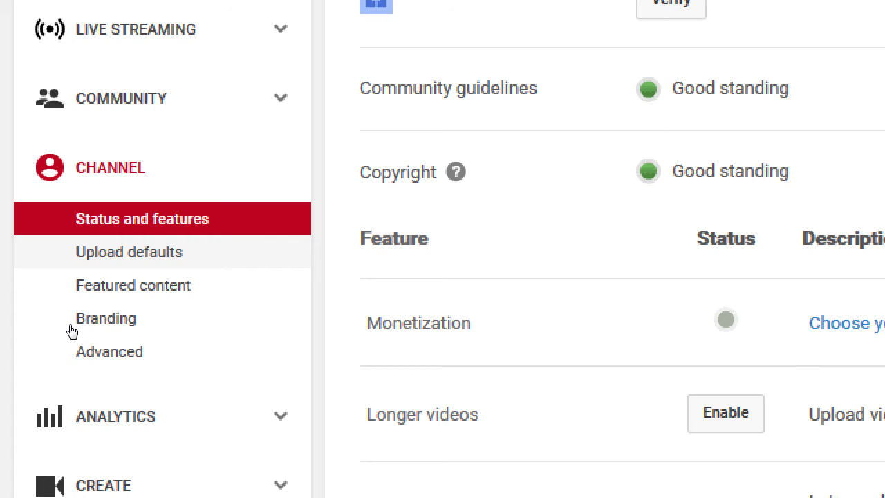
left_click(97, 252)
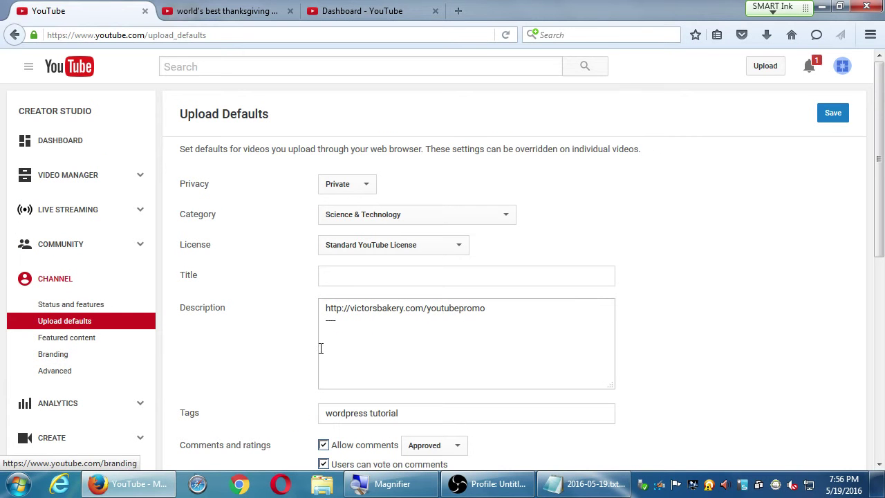
scroll(608, 361, "down", 4)
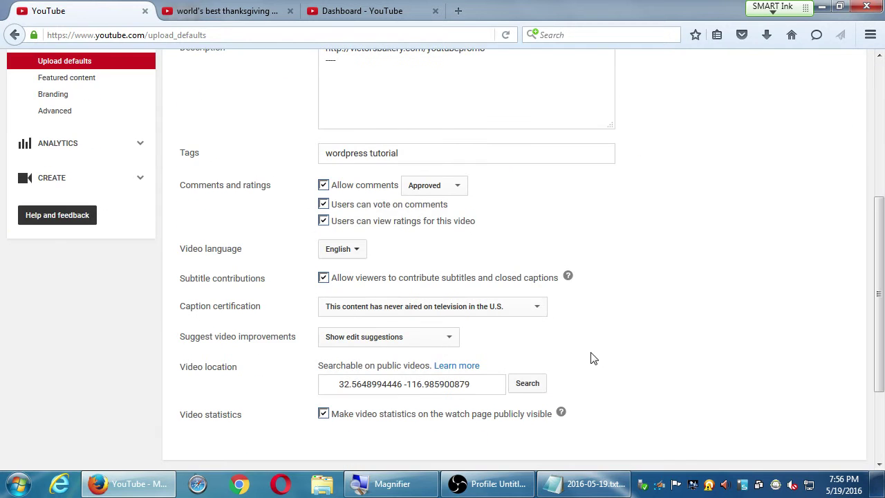
scroll(588, 354, "up", 4)
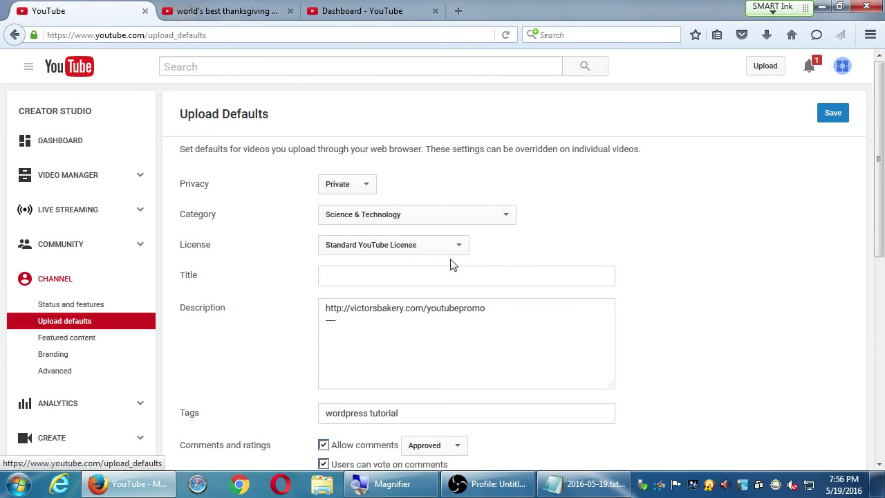
- Review the Public, Unlisted and Private options for default upload privacy, keeping Private selected
left_click(359, 190)
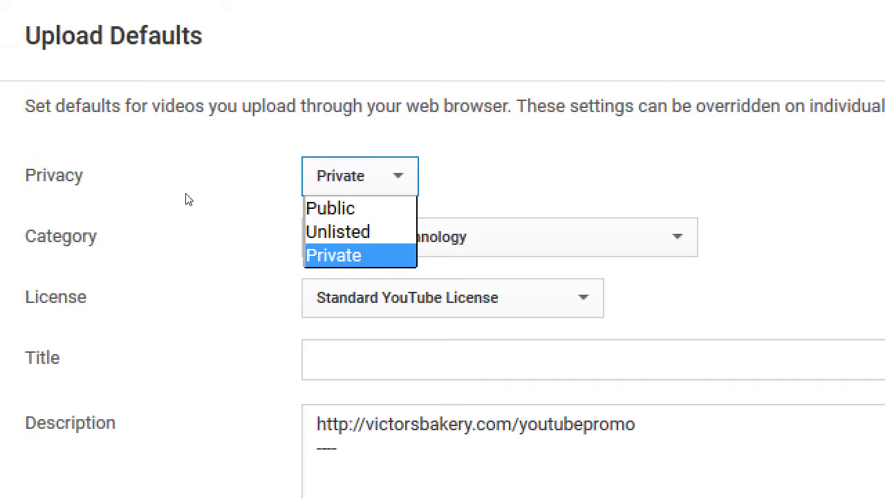
key("Up")
key("Up")
key("Down")
key("Down")
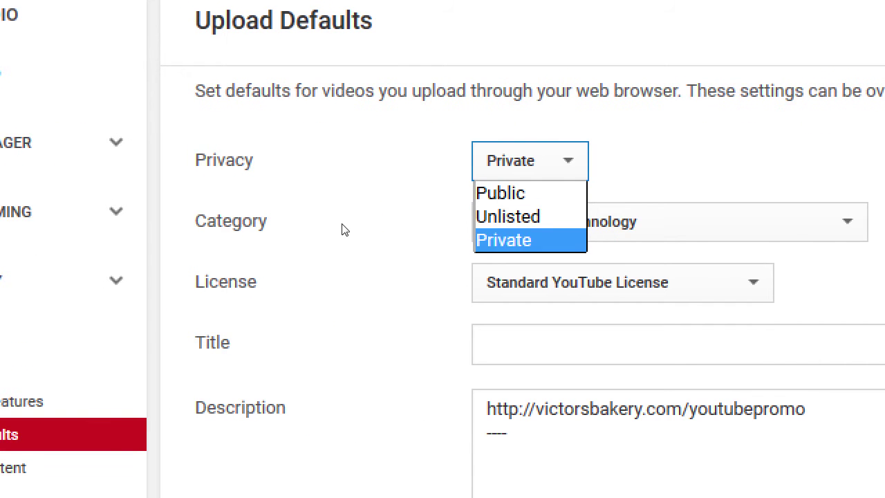
key("Return")
key("alt+Down")
key("Return")
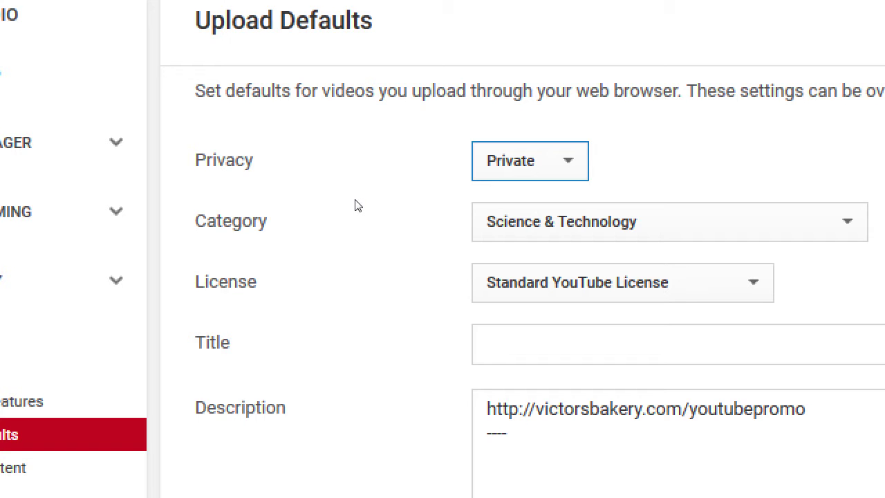
- Set the default privacy for uploaded videos to Public
key("alt+Down")
key("Up")
key("Up")
key("Return")
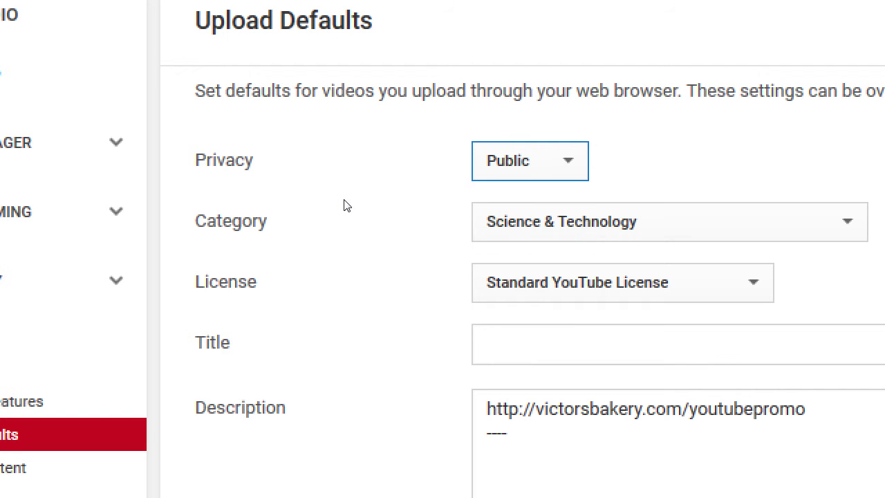
- Look through the available video categories and set the default category to Entertainment
key("Tab")
key("alt+Down")
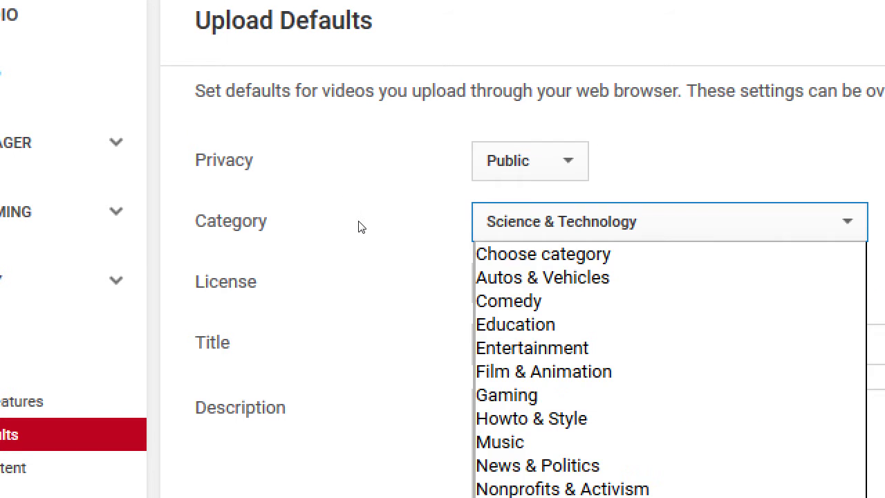
key("Down")
key("Down")
key("Home")
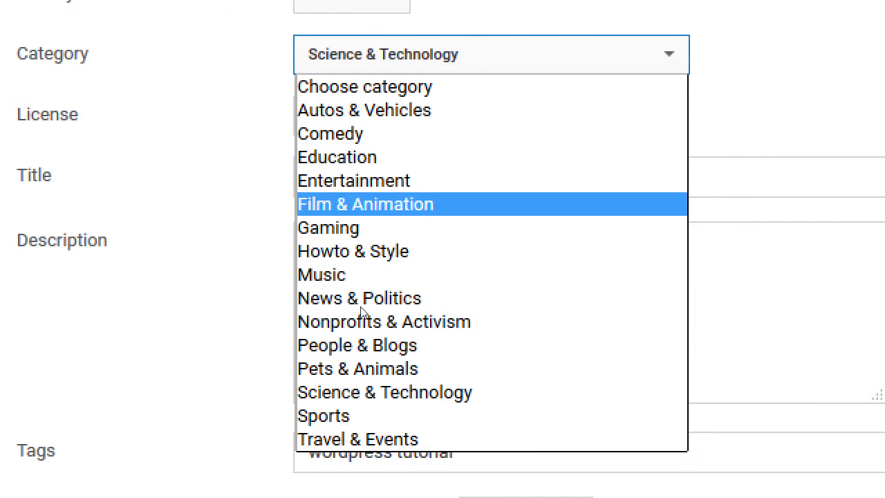
key("e")
key("g")
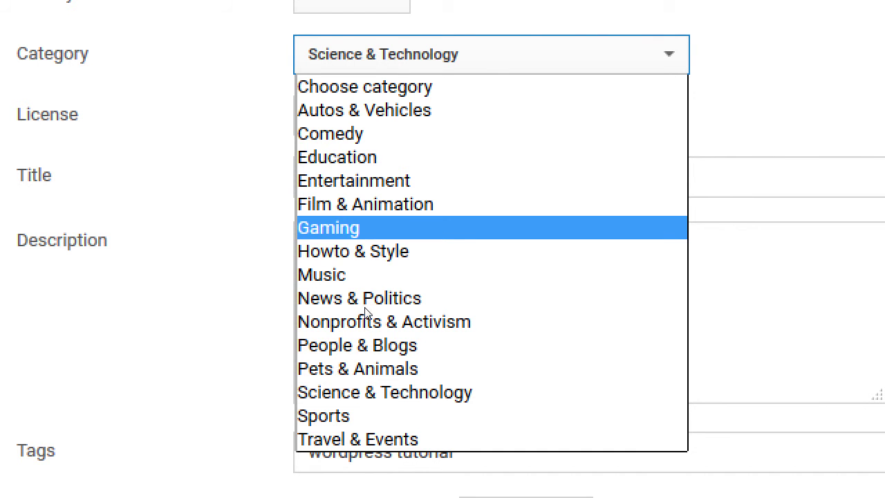
key("Down")
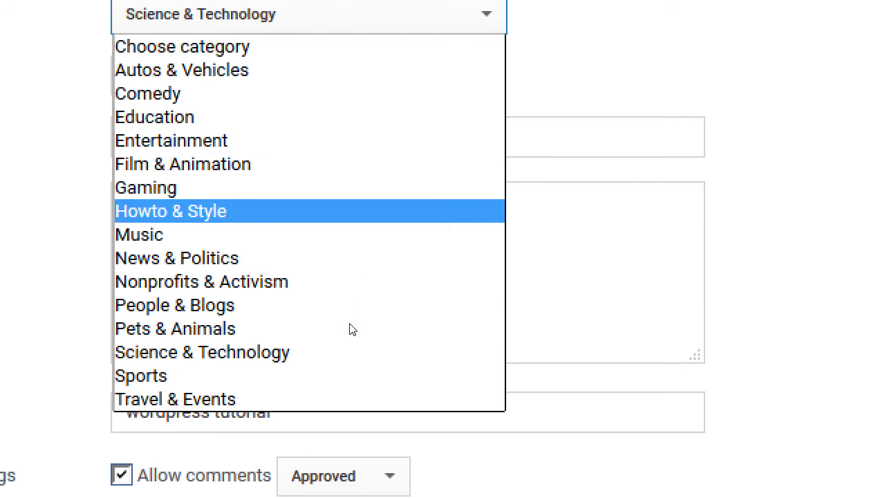
key("Up")
key("Up")
key("Return")
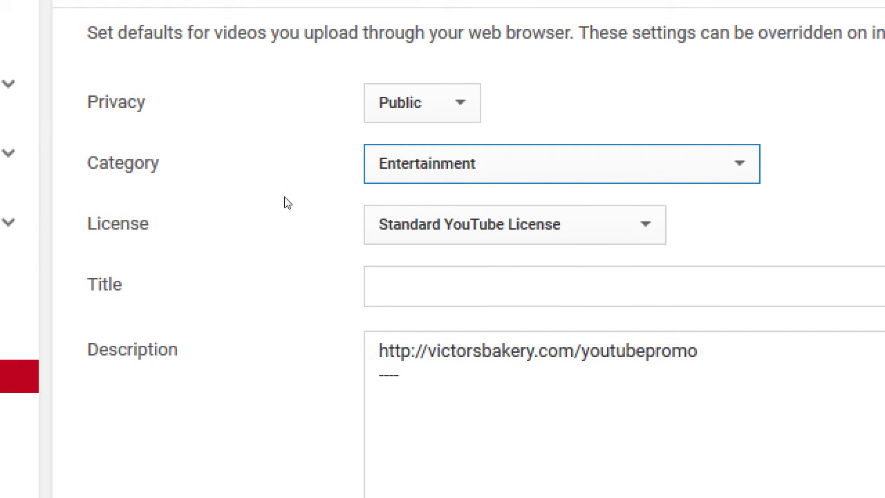
- Switch the default license to Creative Commons - Attribution and back to Standard YouTube License
left_click(406, 241)
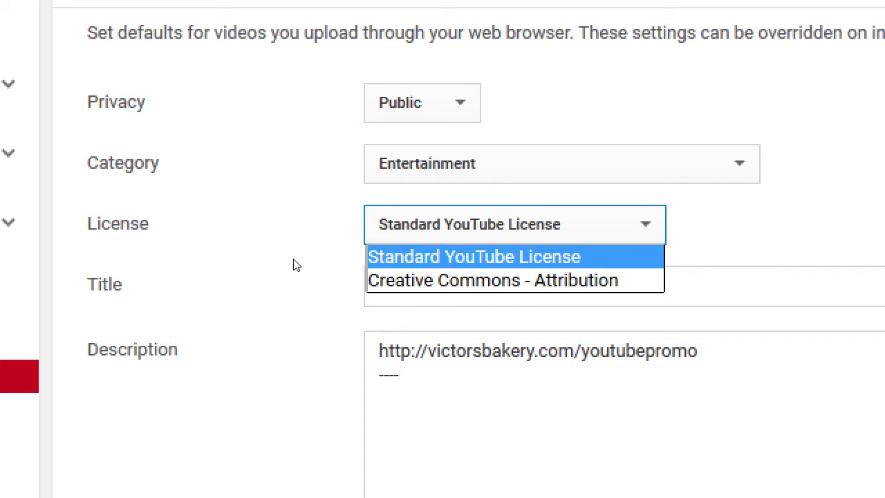
key("Down")
key("Return")
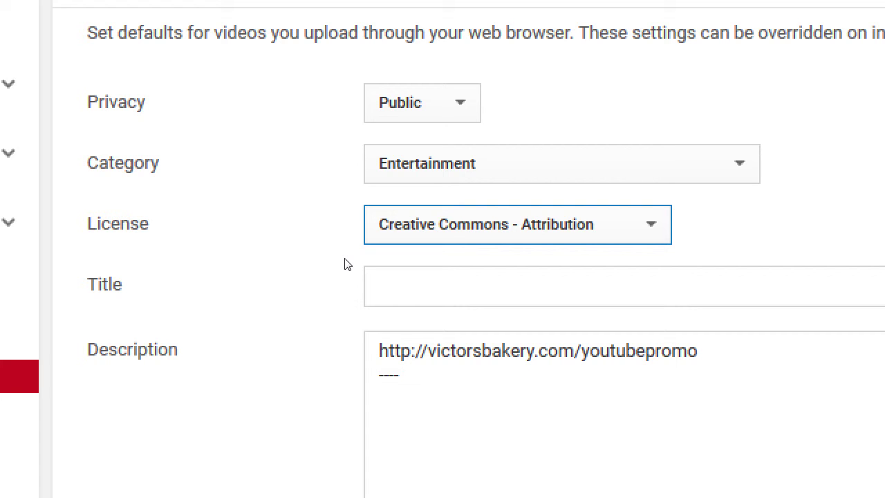
key("alt+Down")
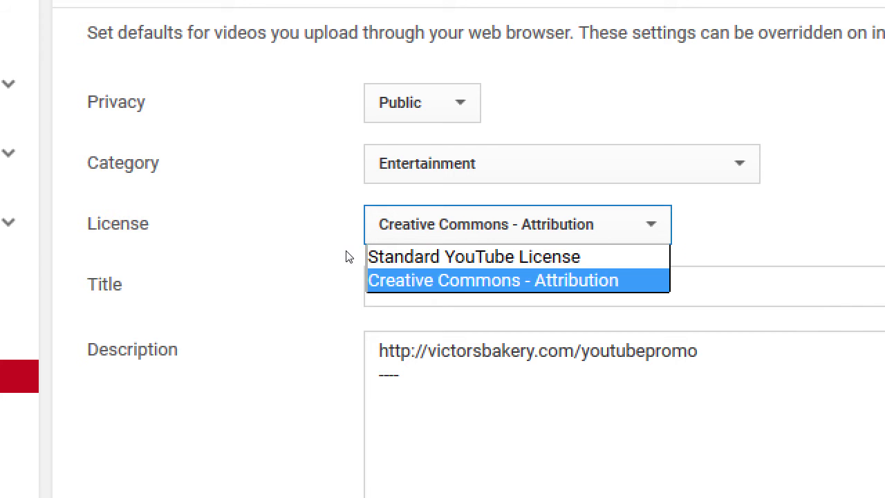
key("Up")
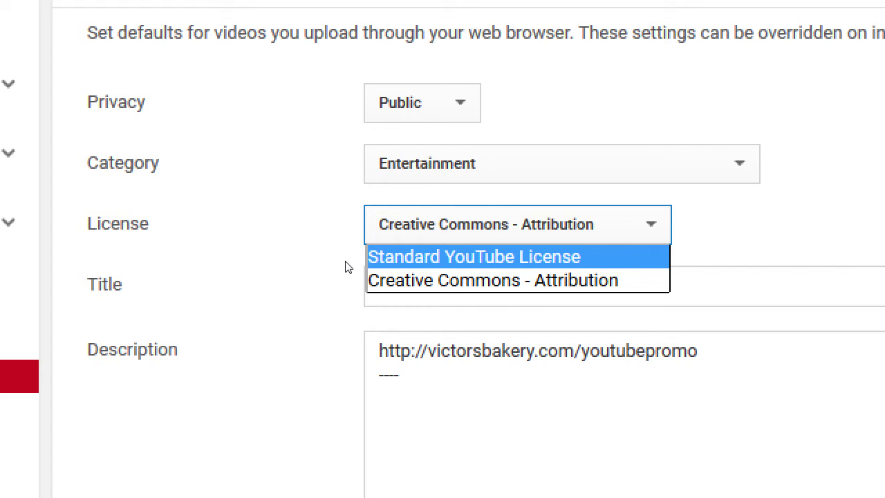
key("Return")
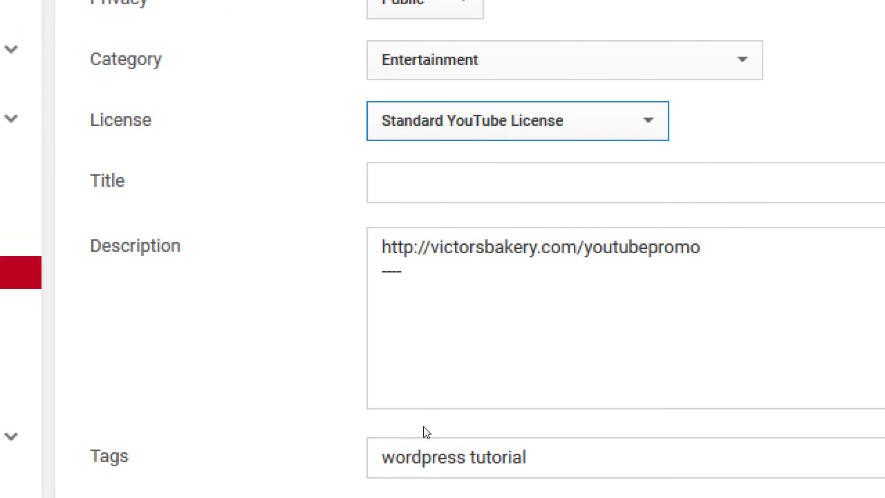
- Try the placeholder text "cvfbfvbvc" as the default video title and clear it again
left_click(222, 297)
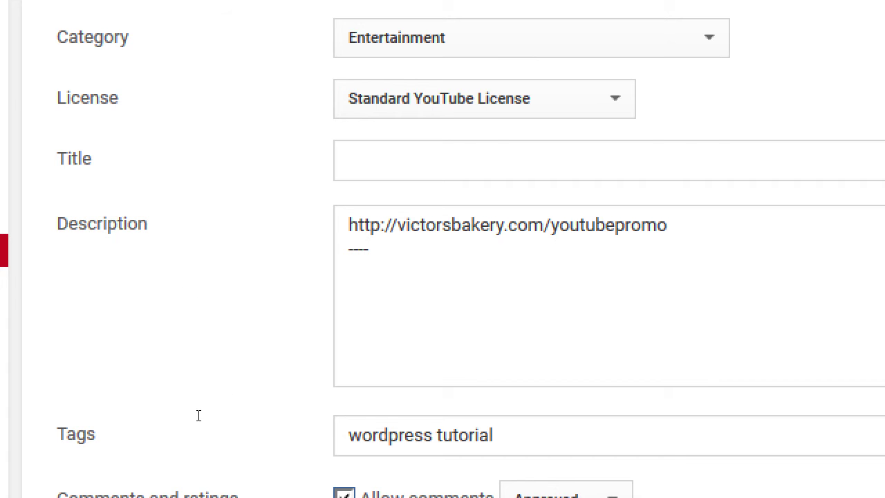
key("Tab")
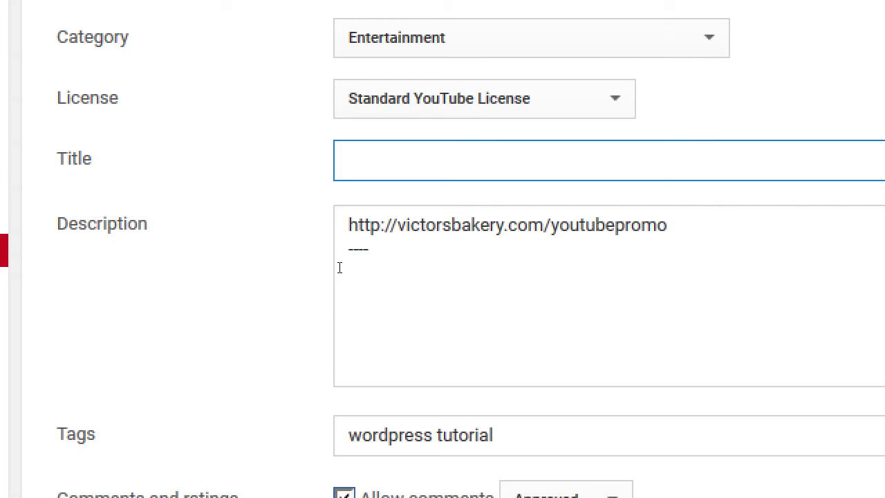
type("cvfbfvbvc")
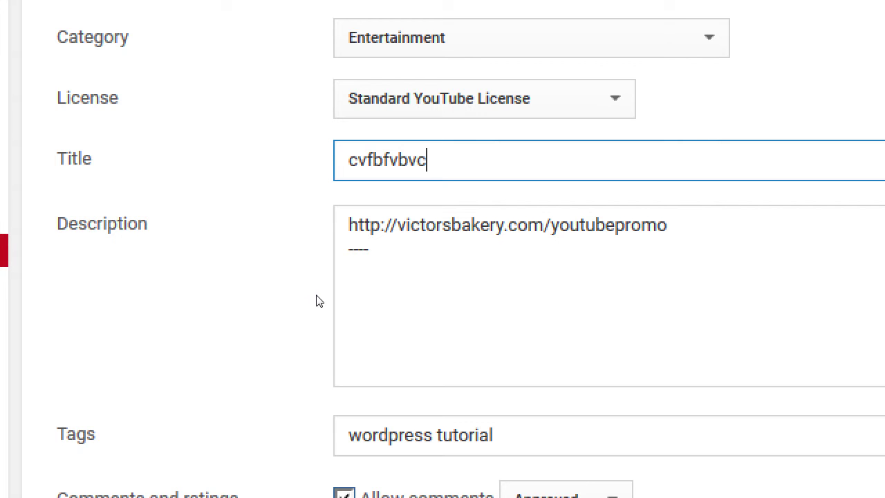
key("BackSpace")
key("BackSpace")
key("BackSpace")
key("BackSpace")
key("BackSpace")
key("BackSpace")
key("BackSpace")
key("BackSpace")
key("BackSpace")
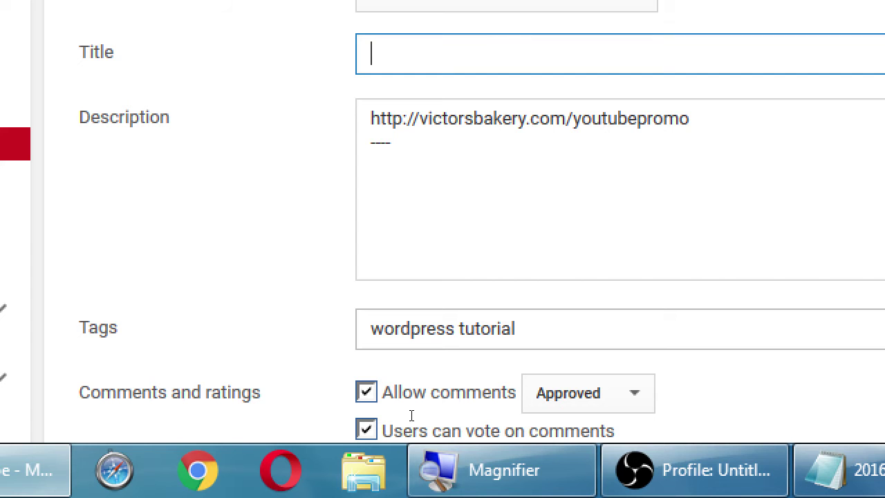
- Clear the existing default tags for uploaded videos
key("Tab")
key("Tab")
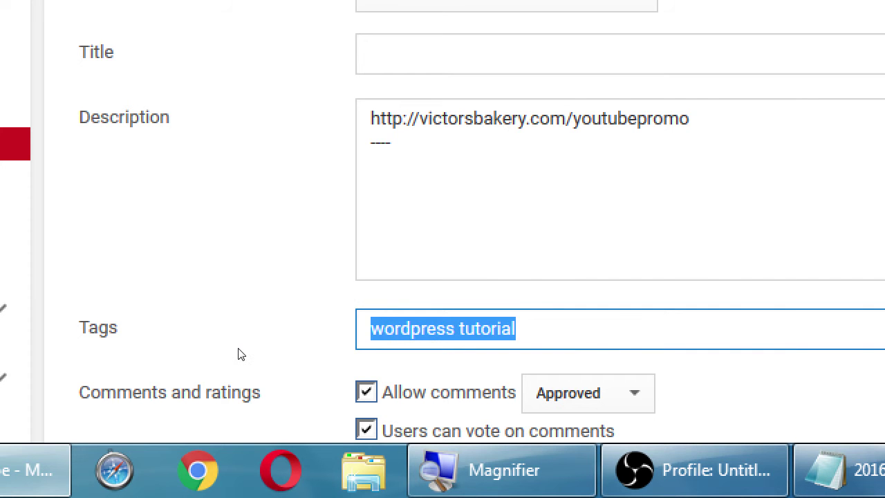
key("BackSpace")
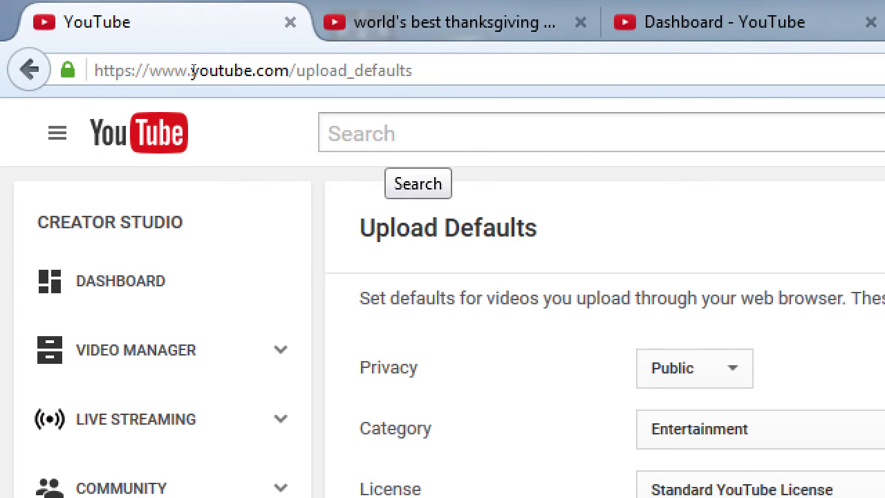
- Enter "how to bake a pie" in the YouTube search and look through the suggested search phrases
type("how to ")
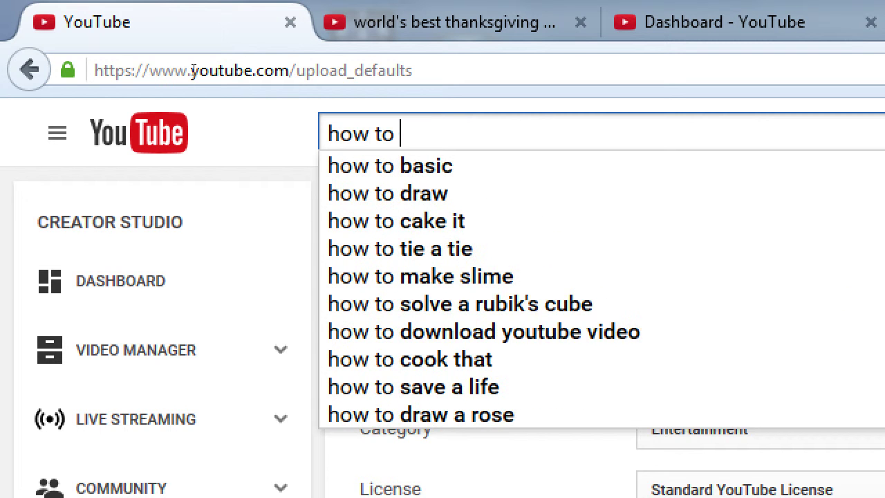
type("bake a pie")
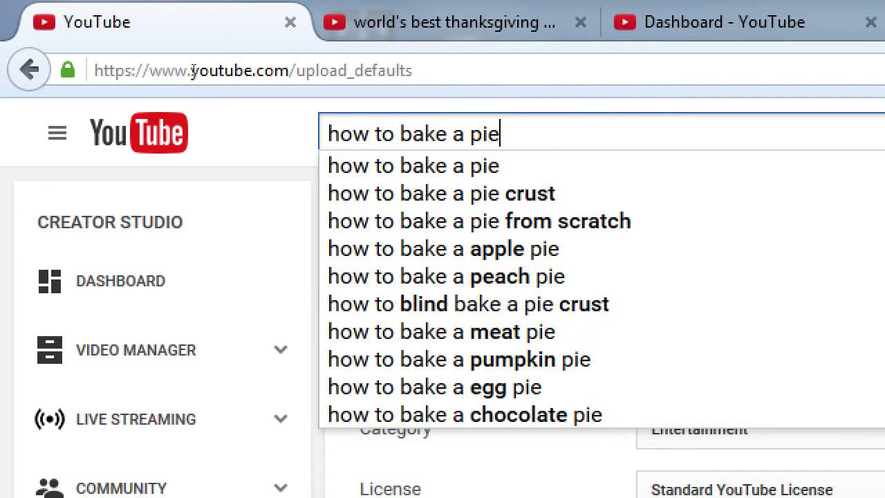
key("Down")
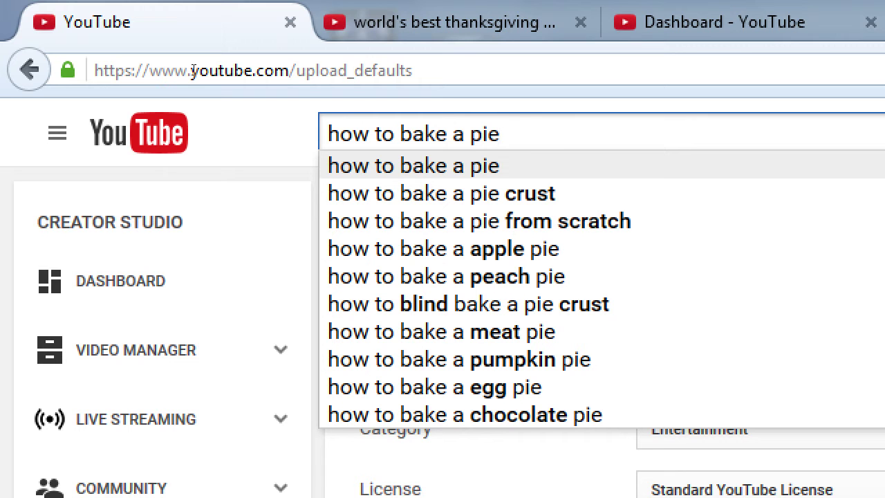
key("Down")
key("Down")
key("Down")
key("Down")
key("Down")
key("Down")
key("Down")
key("Down")
key("Down")
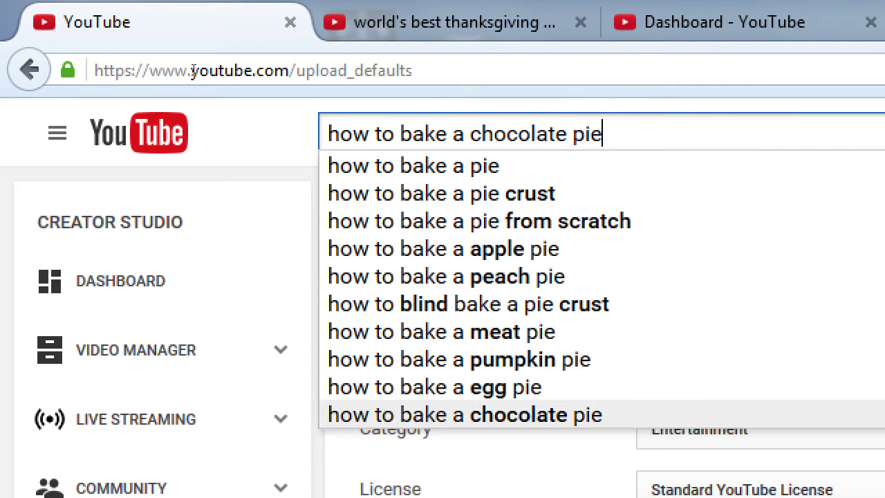
key("Up")
key("Up")
key("Up")
key("Up")
key("Up")
key("Up")
key("Up")
key("Up")
key("Up")
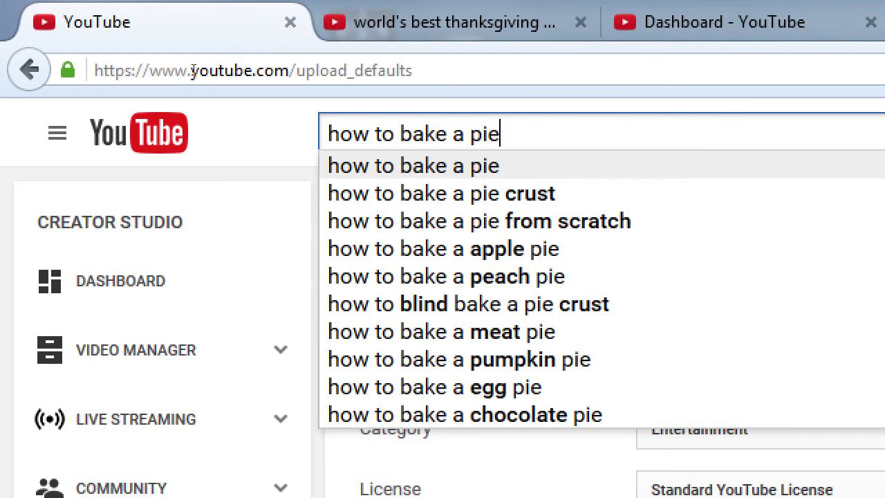
left_click(164, 249)
- Enter "how to" as the default tag for uploaded videos
scroll(164, 237, "down", 8)
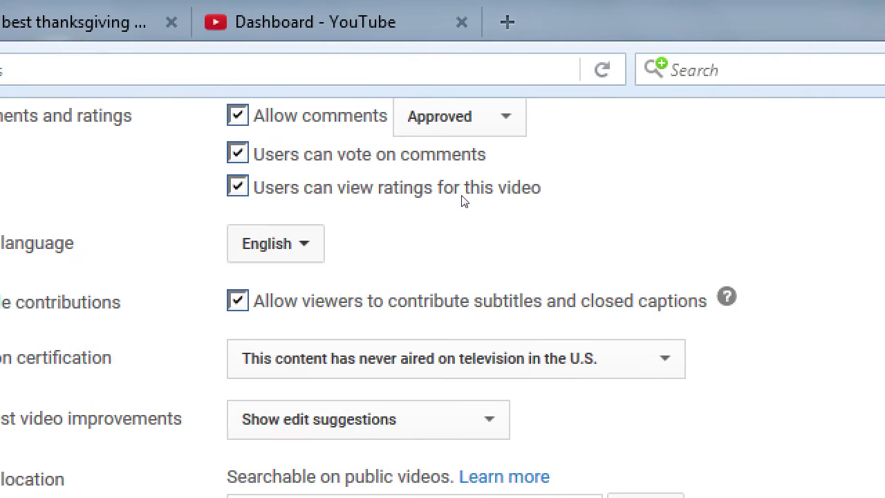
scroll(457, 202, "up", 3)
key("Tab")
type("how t")
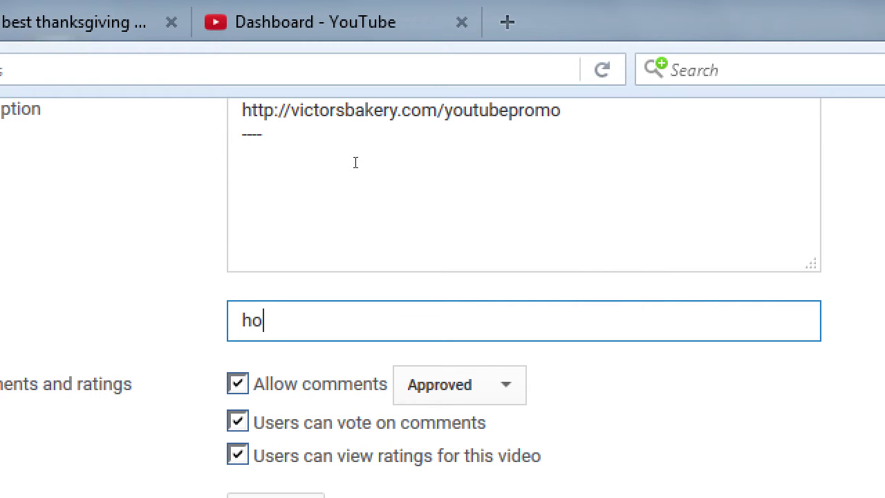
type("o")
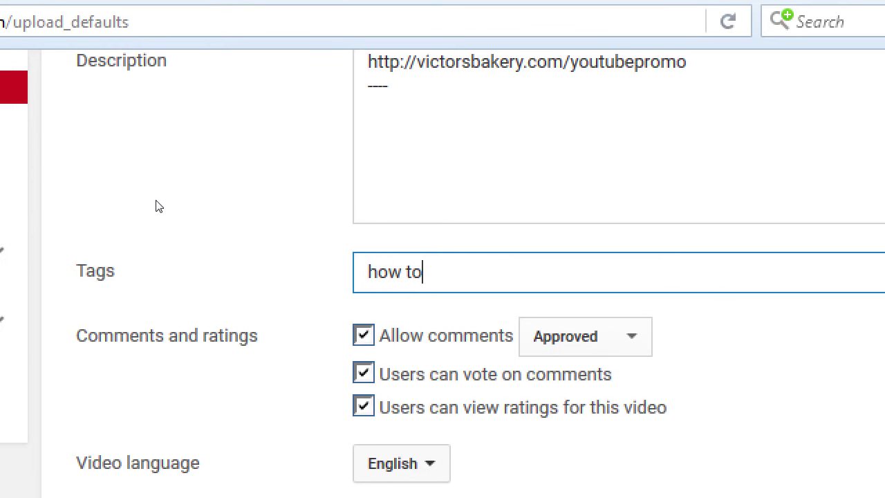
- Set the default allowed comments to All
key("Tab")
key("Tab")
key("alt+Down")
key("Up")
key("Return")
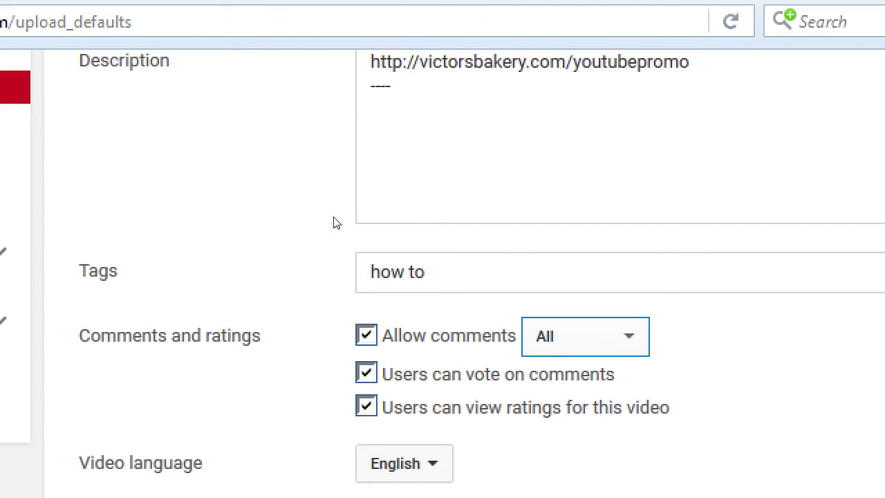
- Disable Allow comments in the upload defaults and enable it again
left_click_drag(196, 192, 271, 192)
left_click(270, 191)
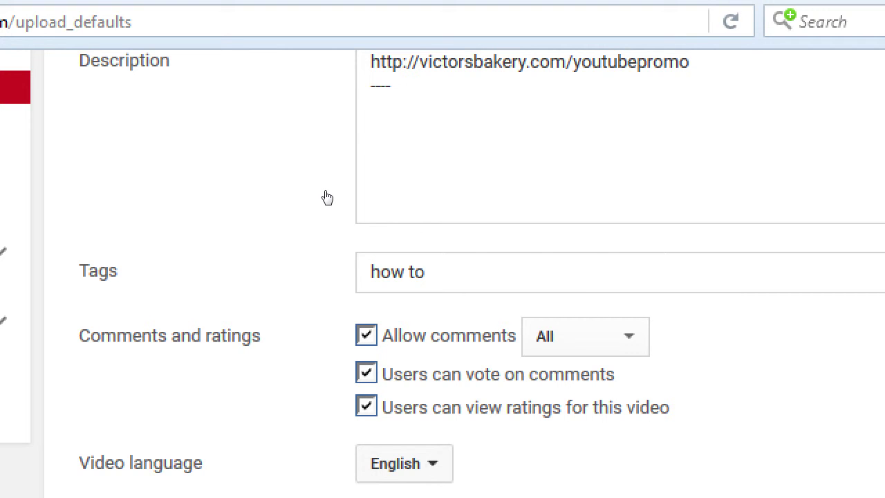
key("space")
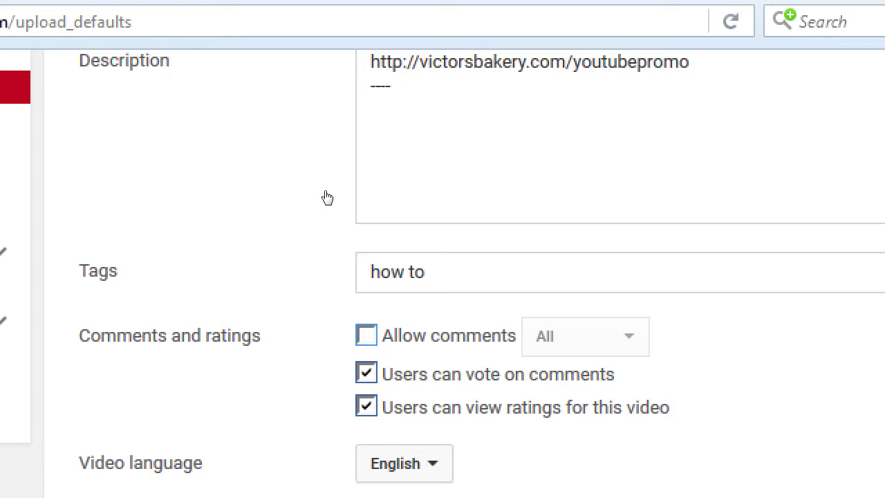
key("space")
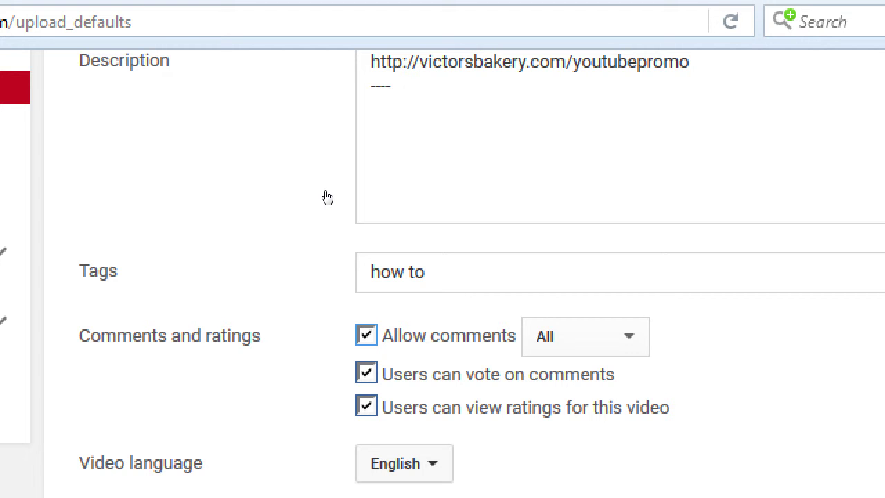
- Restrict the default allowed comments to Approved
key("Tab")
key("alt+Down")
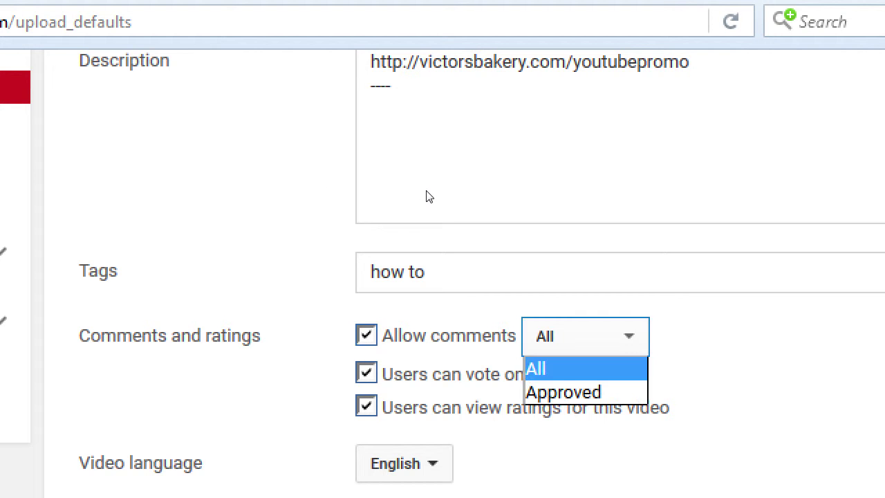
key("Down")
key("Return")
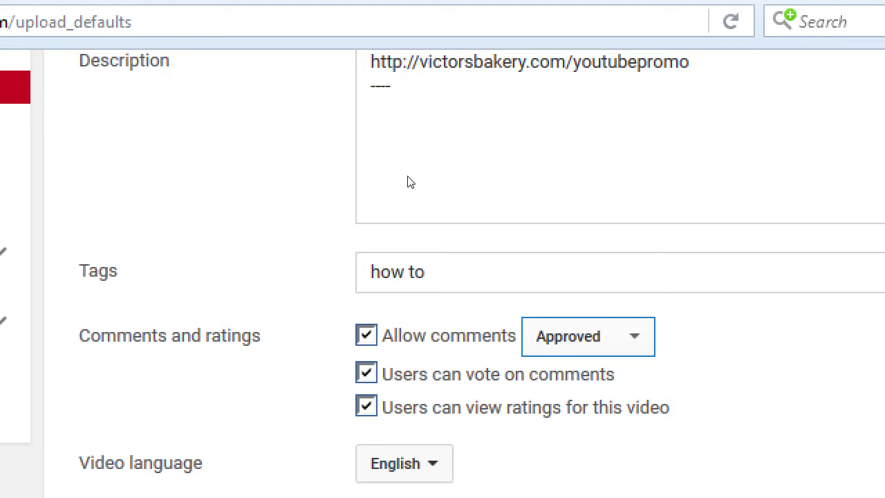
- Disable the option letting users view ratings for the video and enable it again
scroll(13, 164, "up", 6)
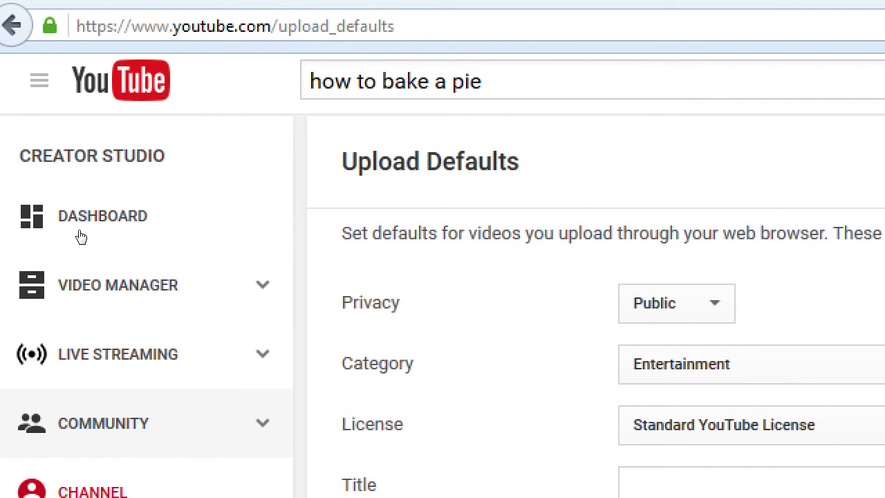
scroll(260, 236, "down", 10)
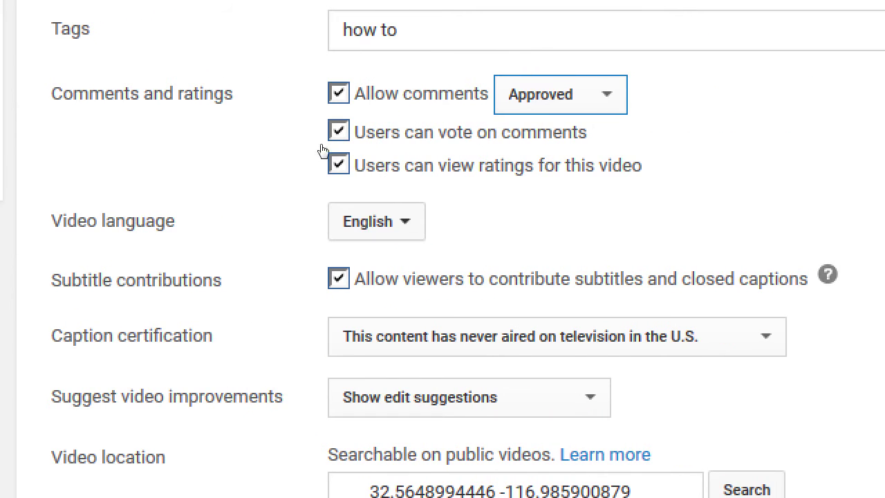
left_click(321, 150)
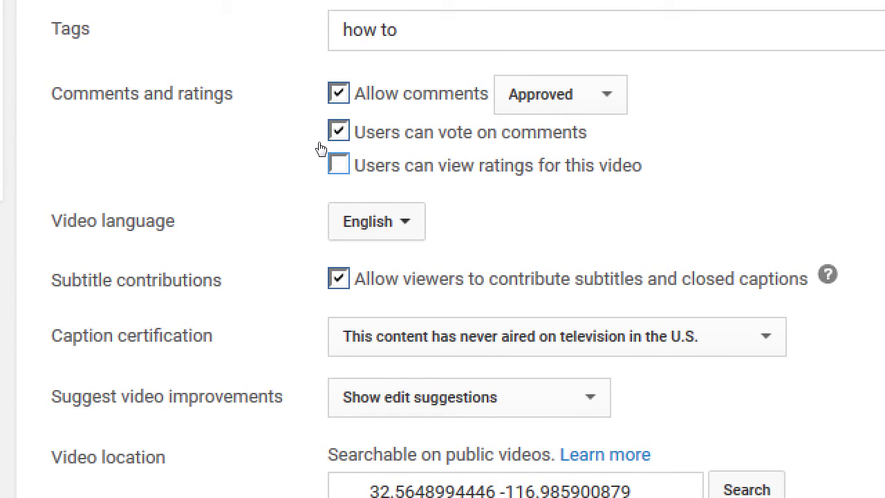
key("space")
- Search the other video languages for "tamil" and set the default video language to Tamil
key("Tab")
key("Return")
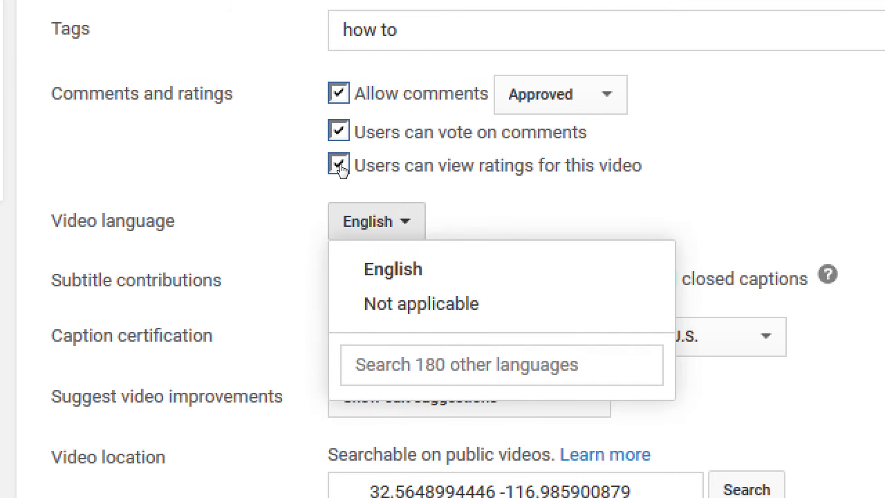
key("Down")
key("Down")
key("Down")
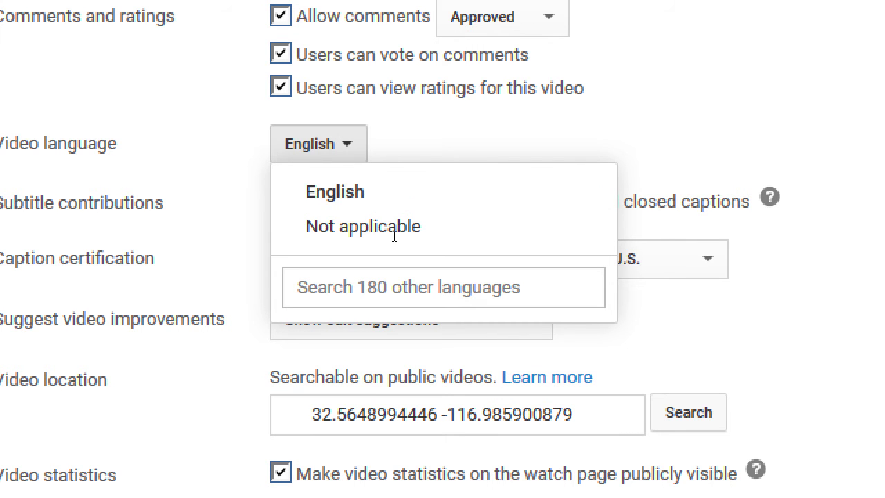
key("Tab")
type("t")
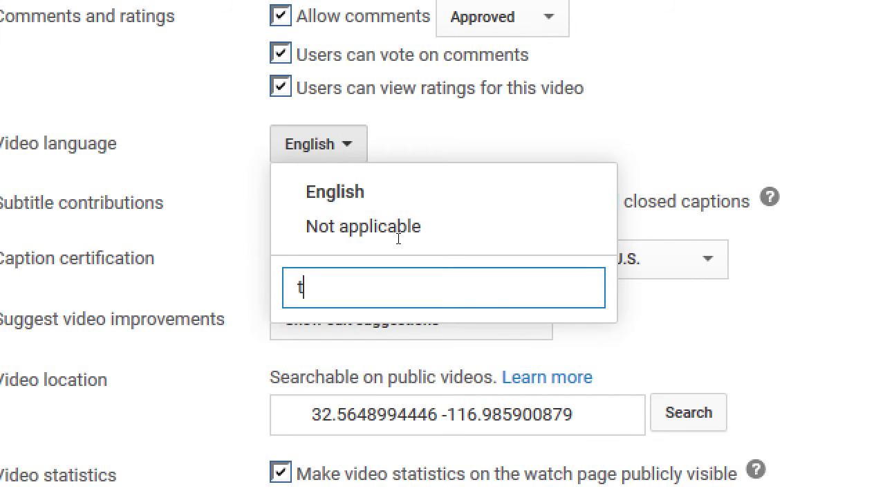
type("amil")
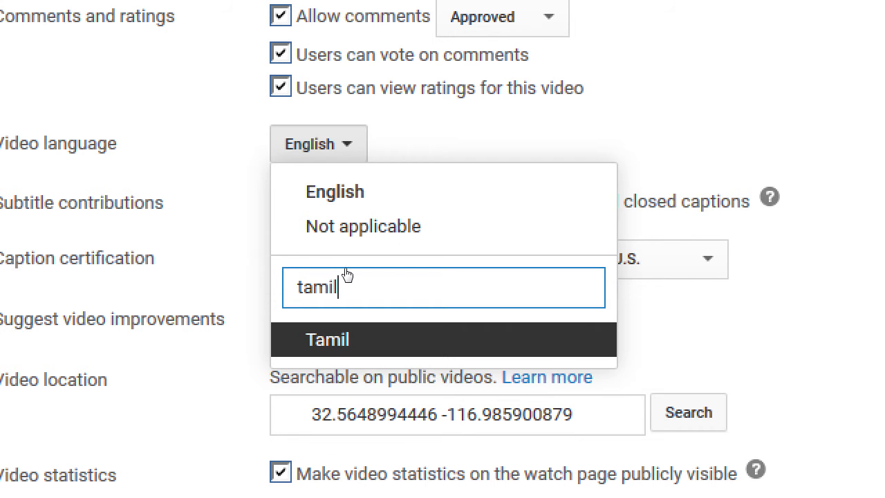
key("Return")
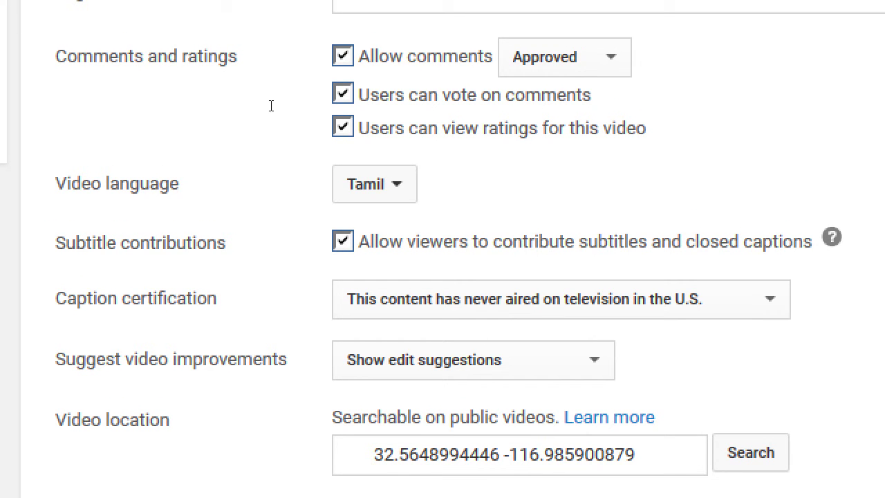
- Set the default video language back to English
left_click(344, 177)
key("Down")
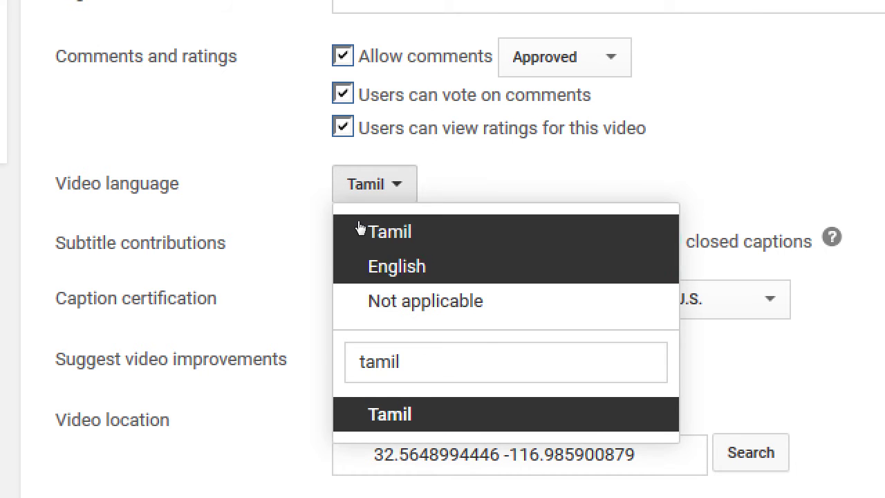
key("Return")
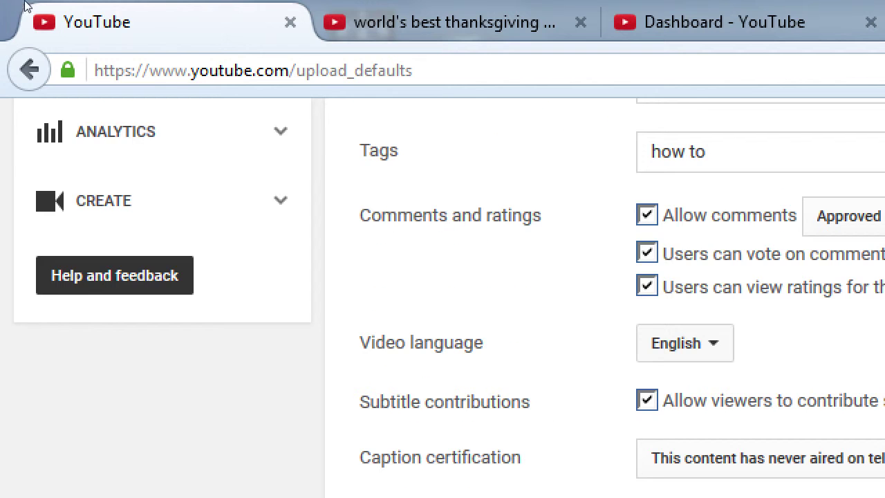
- Examine the default caption certification choices and the choices for suggesting video improvements, leaving both settings as they are
scroll(35, 138, "up", 5)
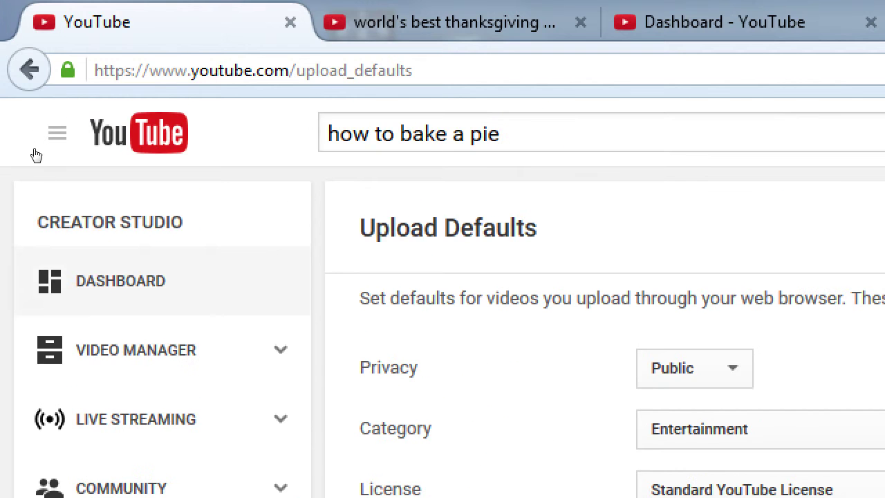
scroll(38, 173, "down", 3)
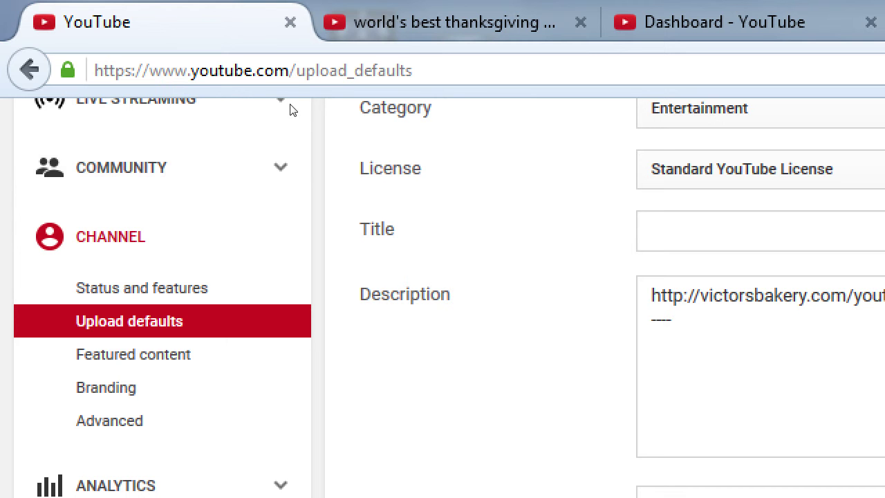
scroll(342, 148, "down", 4)
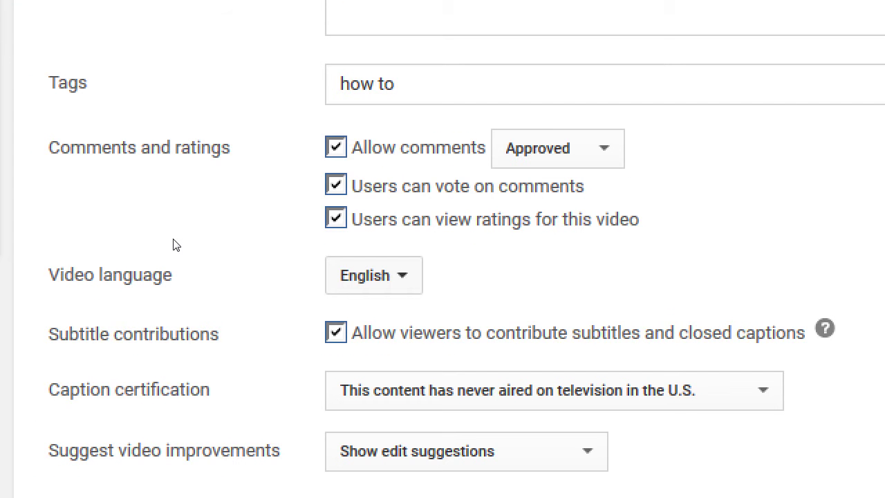
left_click_drag(201, 334, 224, 333)
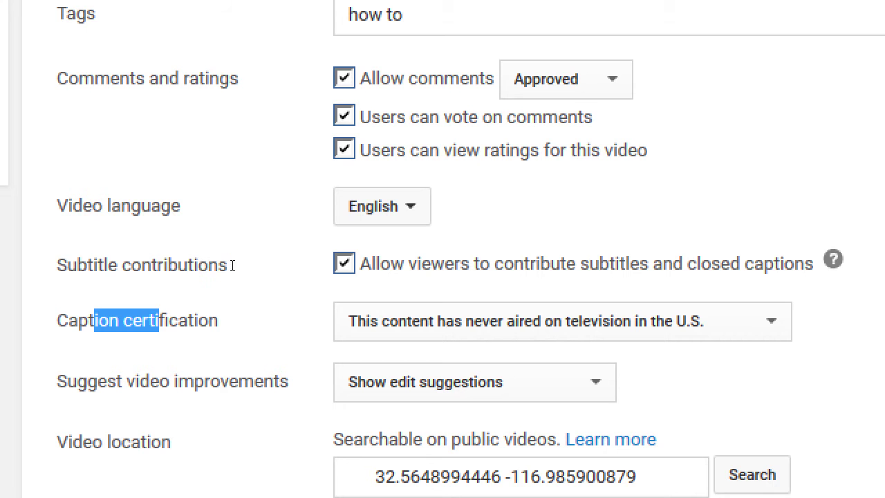
left_click(384, 320)
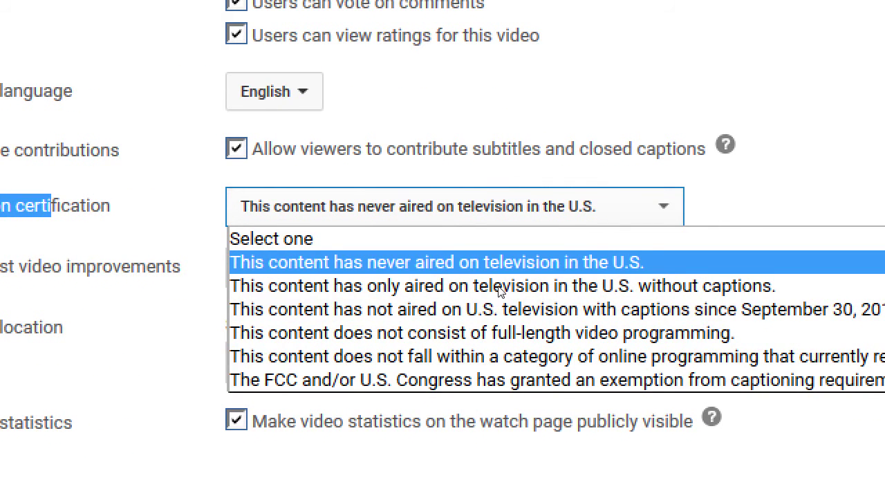
key("Escape")
key("alt+Down")
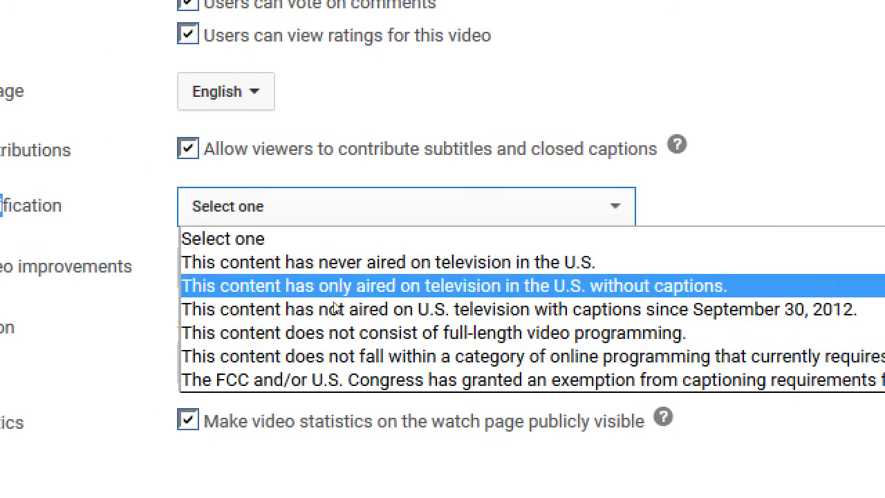
left_click(233, 276)
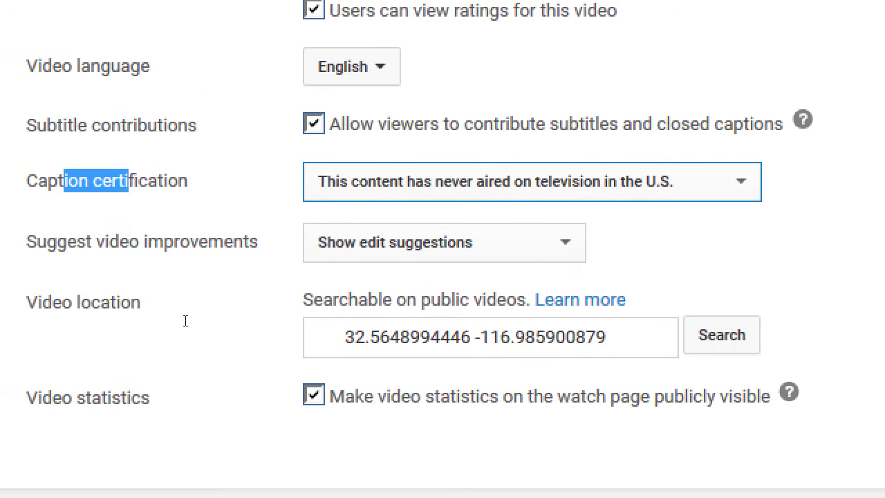
left_click(96, 287)
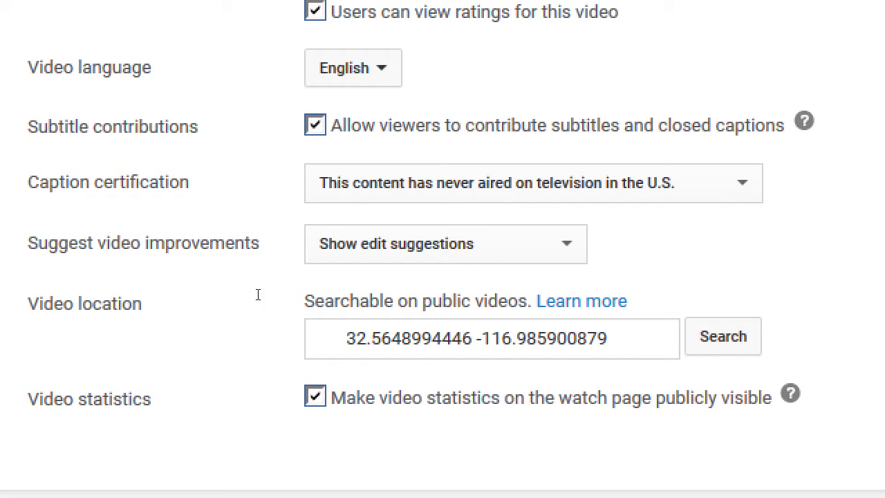
key("alt+Down")
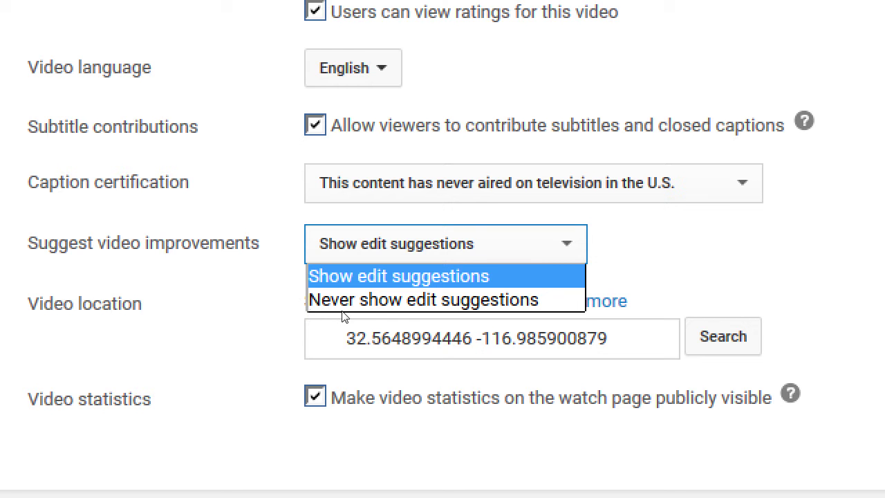
left_click(210, 297)
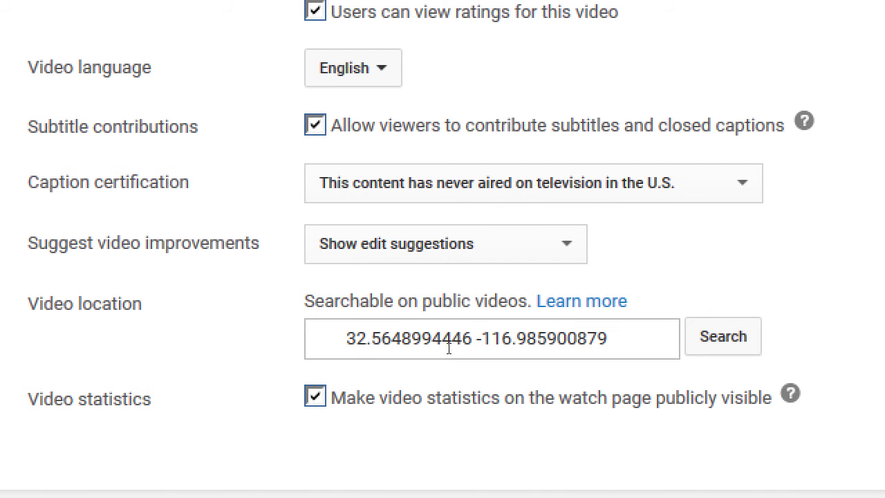
- Clear the coordinates from the default video location
left_click(486, 345)
key("BackSpace")
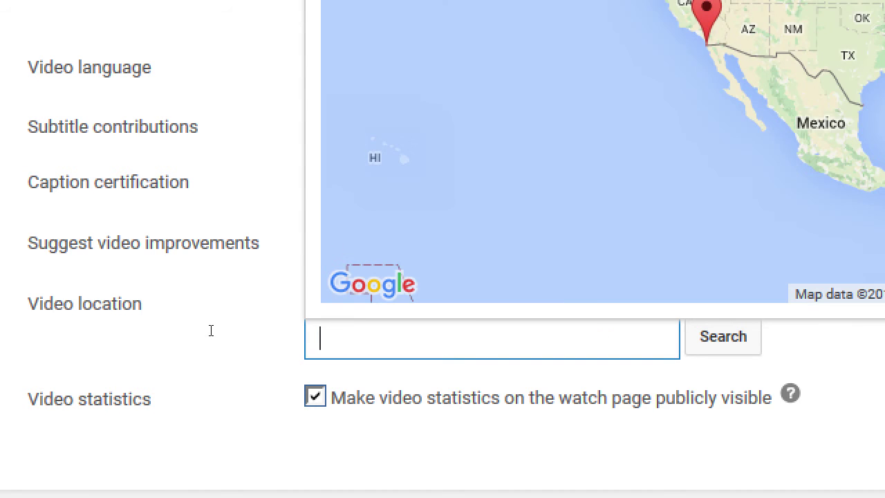
left_click_drag(211, 331, 229, 330)
left_click(231, 330)
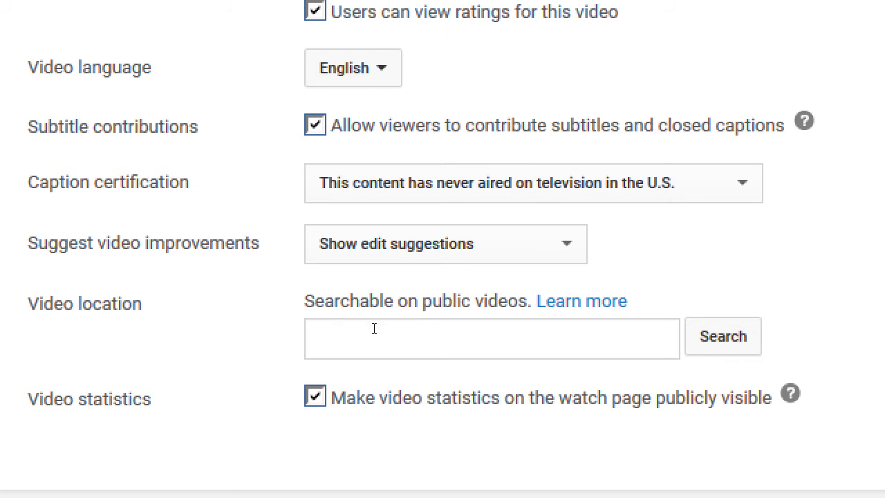
left_click_drag(339, 325, 430, 330)
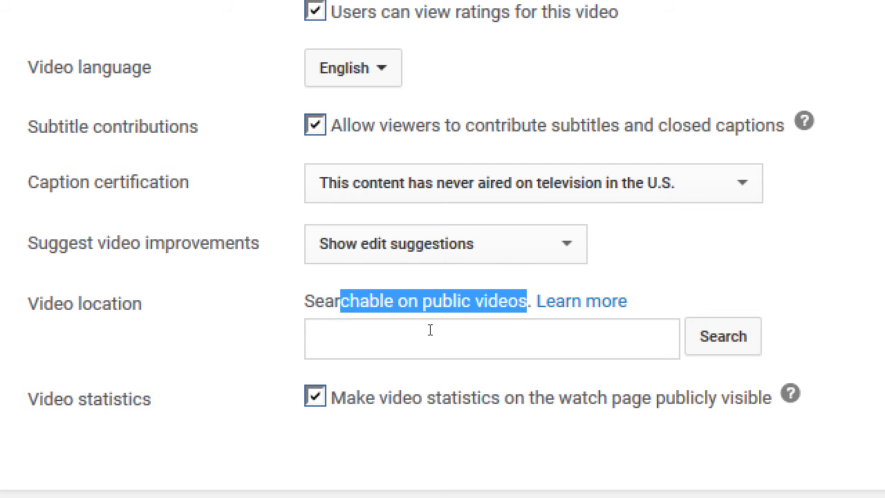
left_click(428, 336)
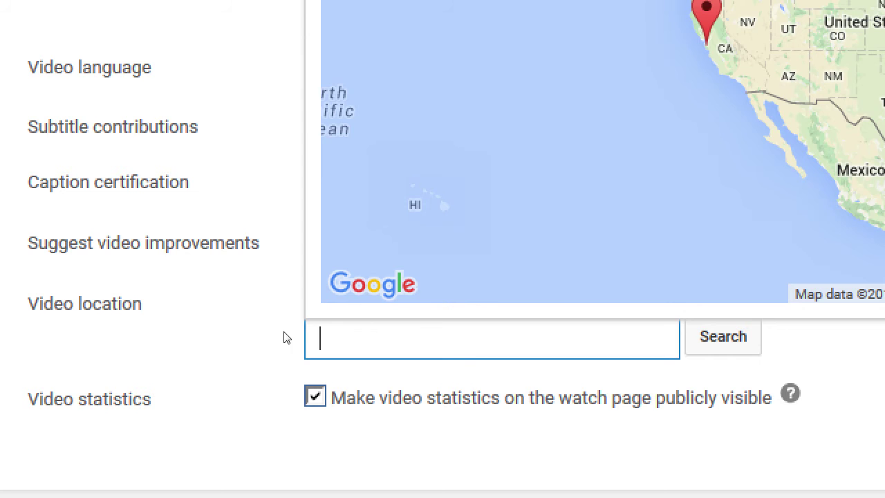
left_click(283, 337)
- Search the default video location for "San diego" and close the location map
left_click(420, 346)
type("San diego")
key("Return")
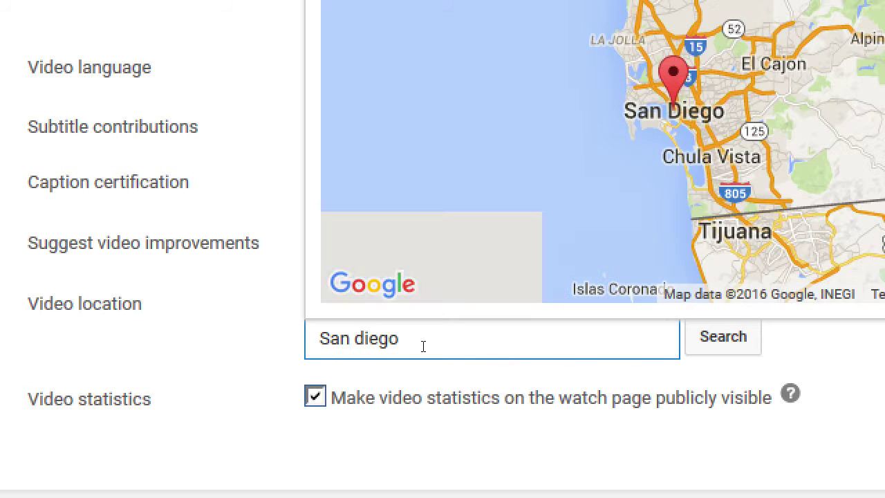
left_click(239, 333)
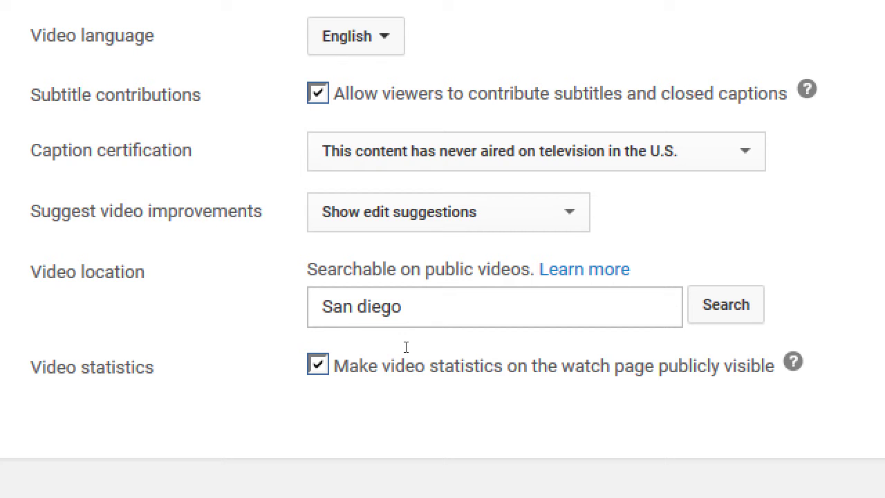
- Set the default video location to "san diego continuing education north city center", search for it and inspect the map around downtown San Diego
left_click_drag(404, 306, 298, 346)
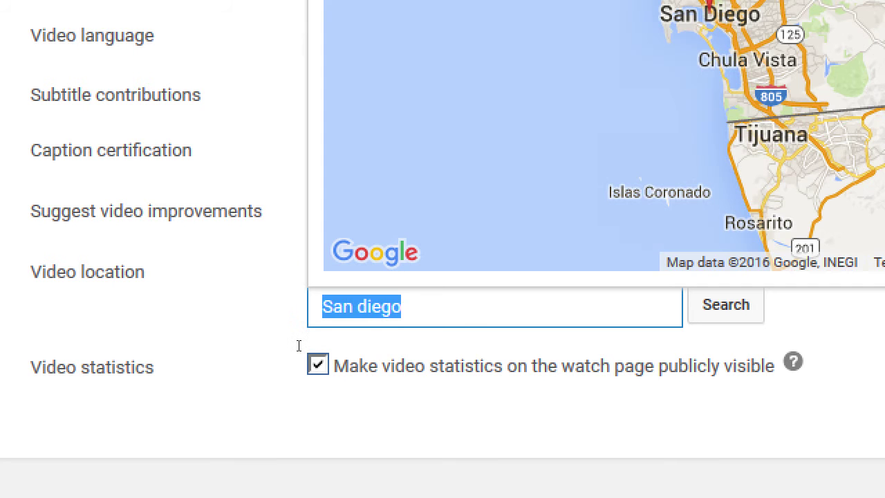
type("san diego c")
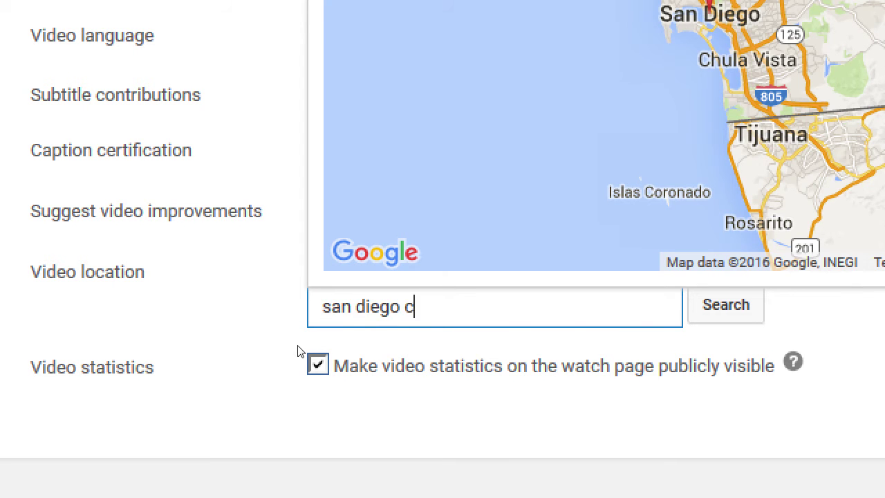
type("ontinuing educati")
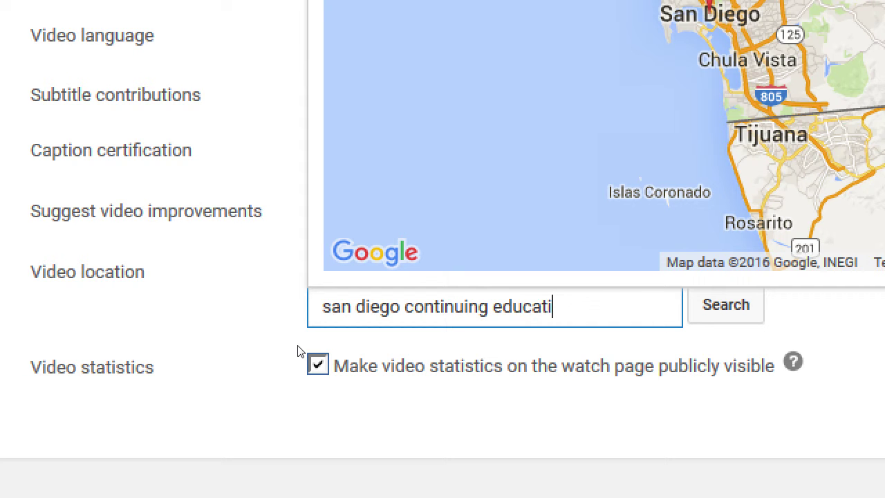
type("on north city center")
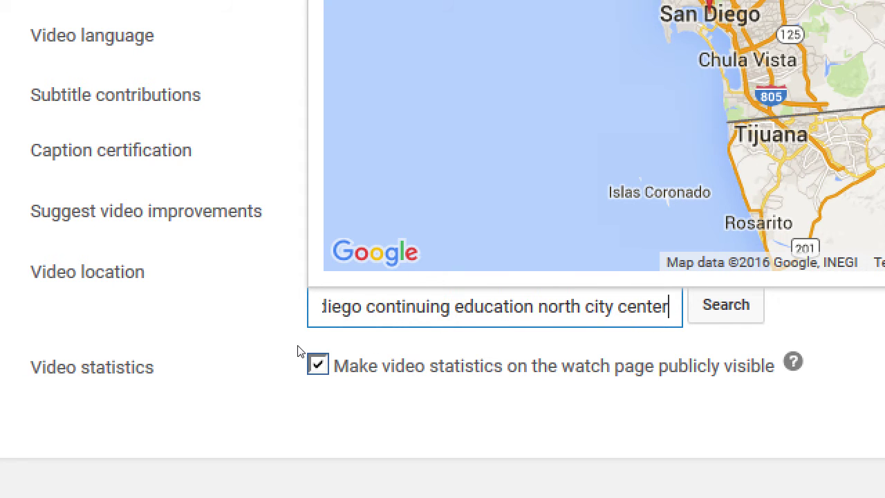
key("Return")
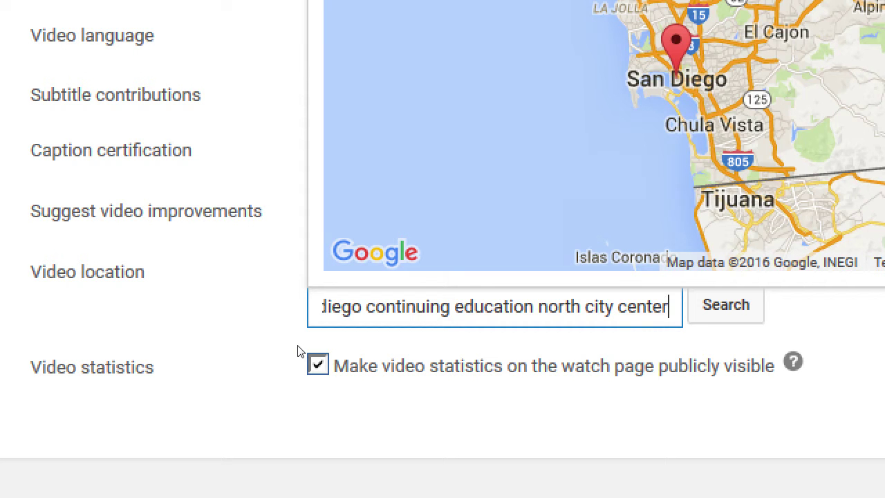
key("Tab")
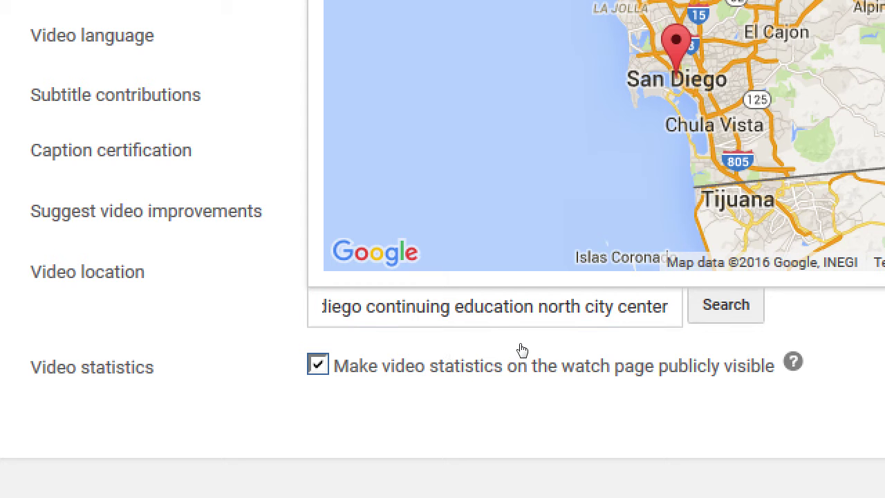
scroll(507, 237, "up", 3)
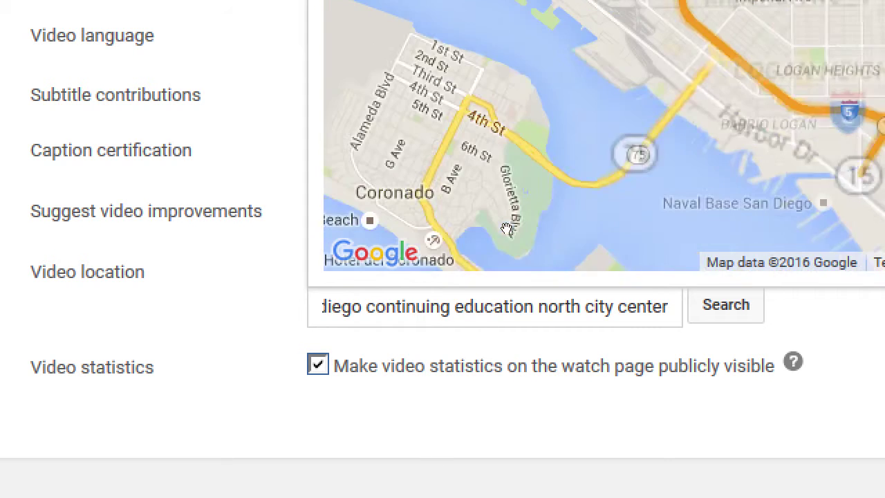
key("Return")
left_click_drag(451, 231, 455, 288)
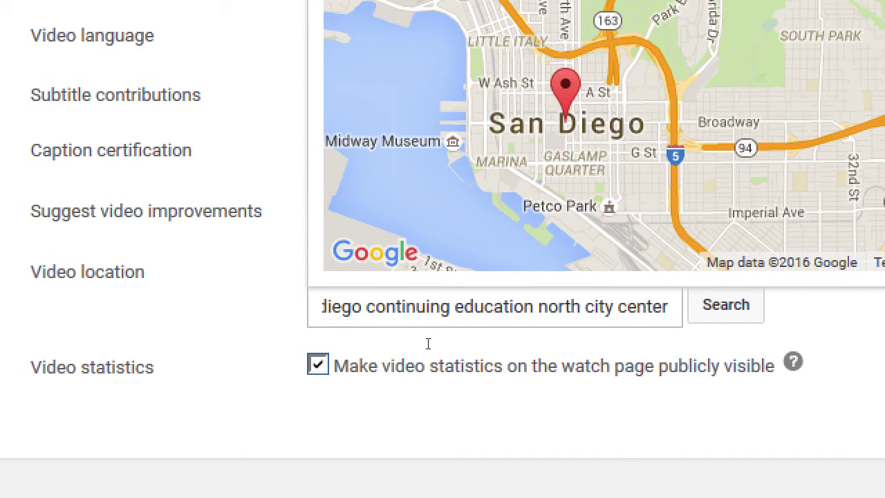
left_click(291, 332)
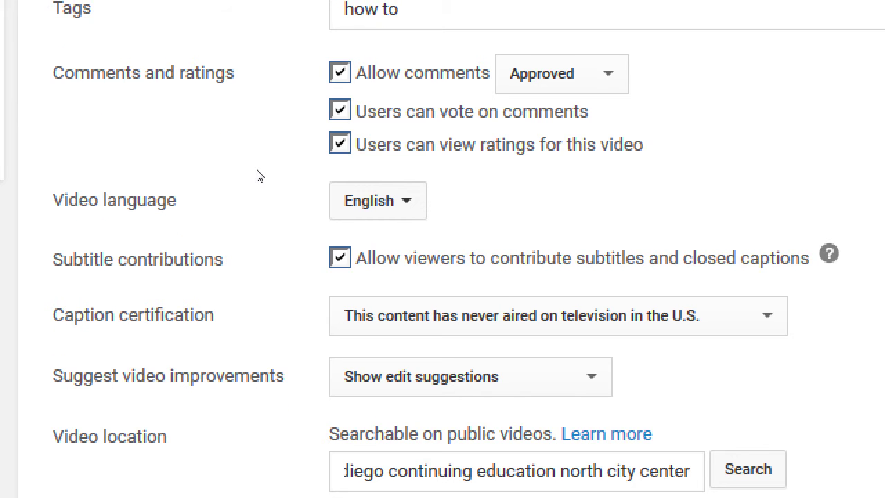
- Read the help note explaining the publicly visible video statistics option and close it
scroll(257, 175, "up", 5)
scroll(256, 176, "down", 10)
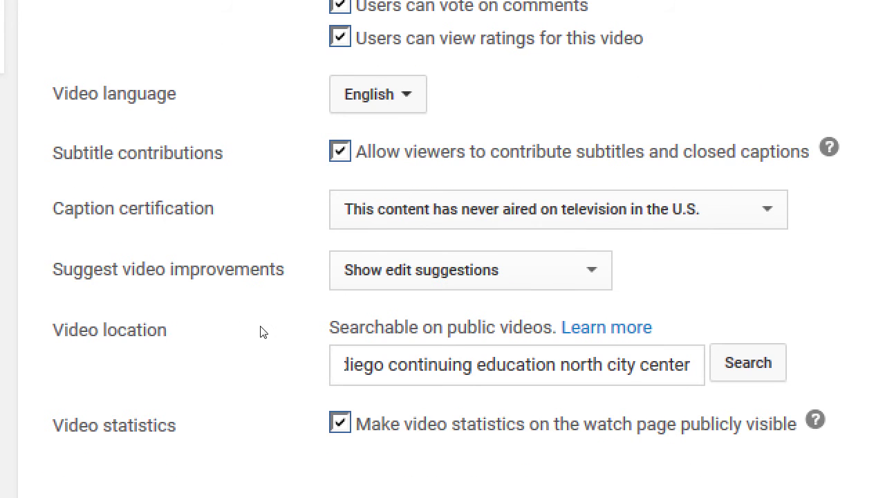
scroll(259, 332, "down", 1)
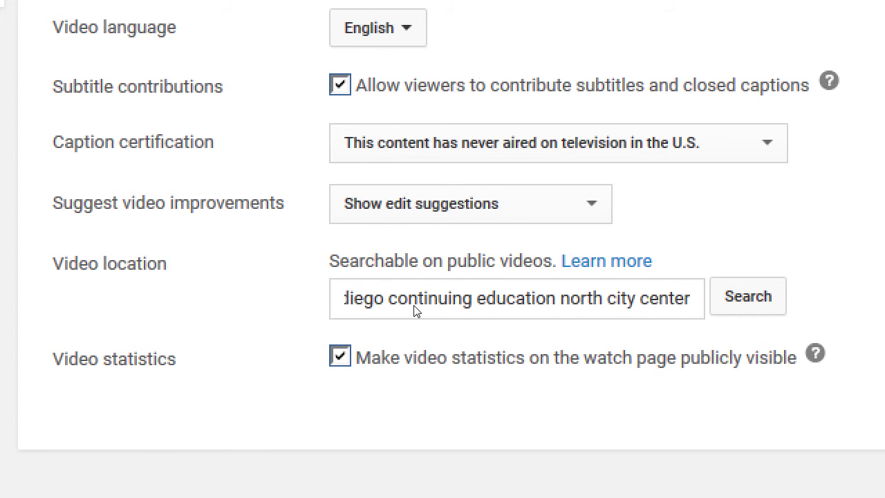
key("super+minus")
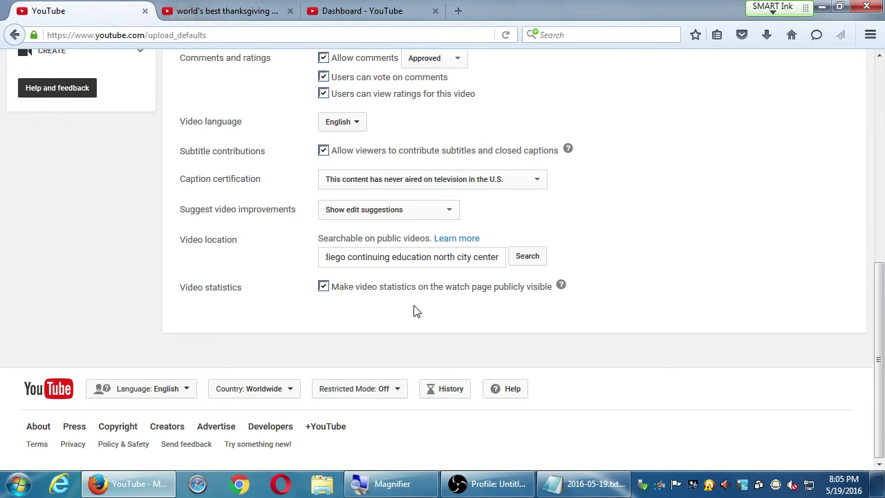
left_click(562, 288)
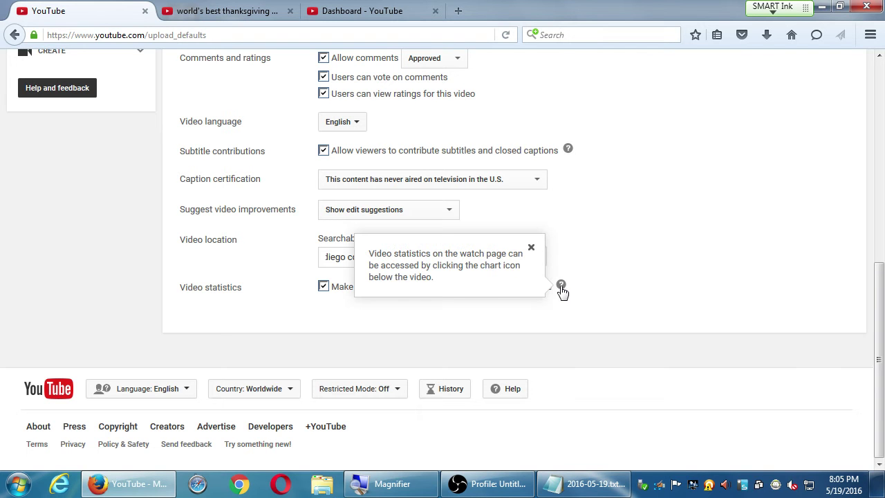
left_click(530, 247)
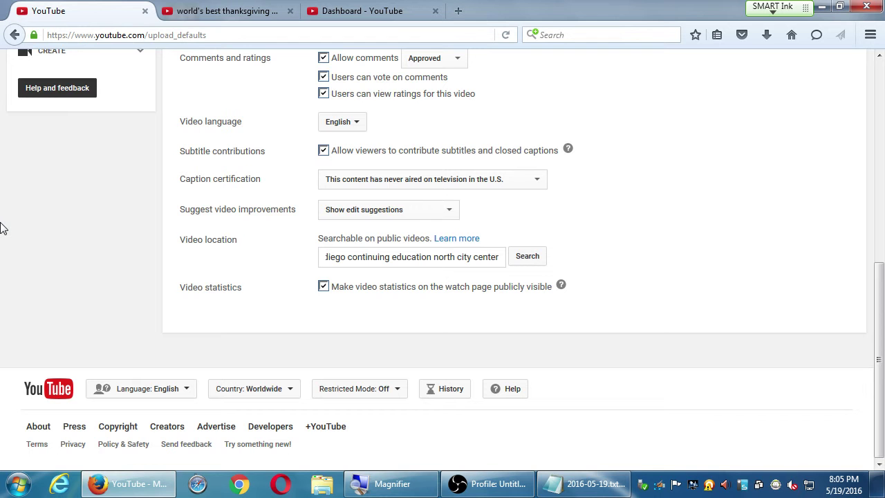
- Save the changes to the upload defaults
scroll(413, 79, "up", 6)
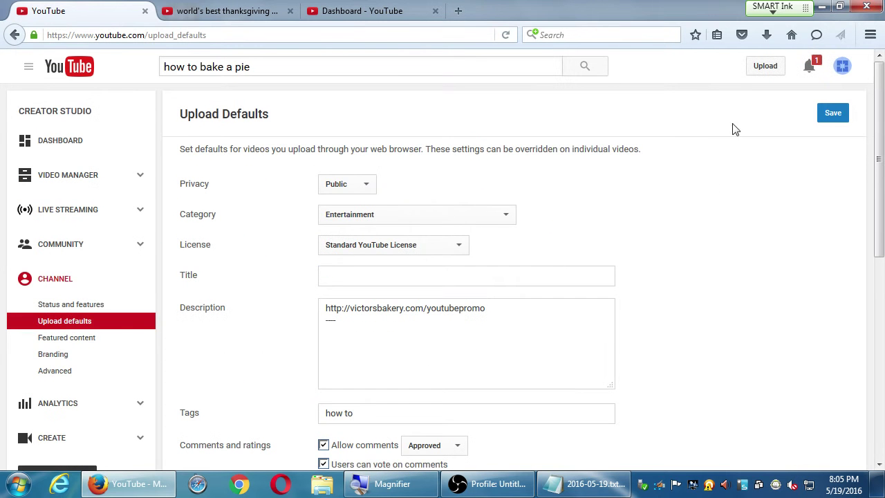
left_click(835, 122)
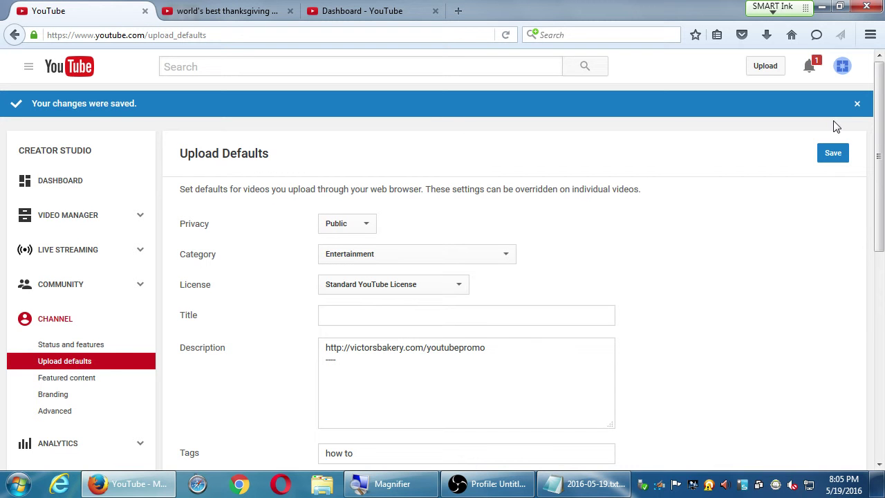
- Open the channel's featured content settings and read through the Channel Ad terms and conditions
left_click(90, 380)
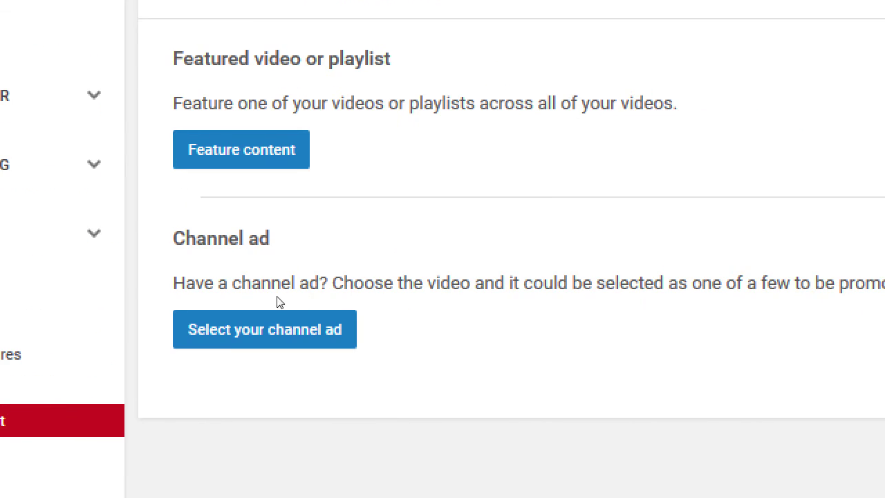
left_click(263, 325)
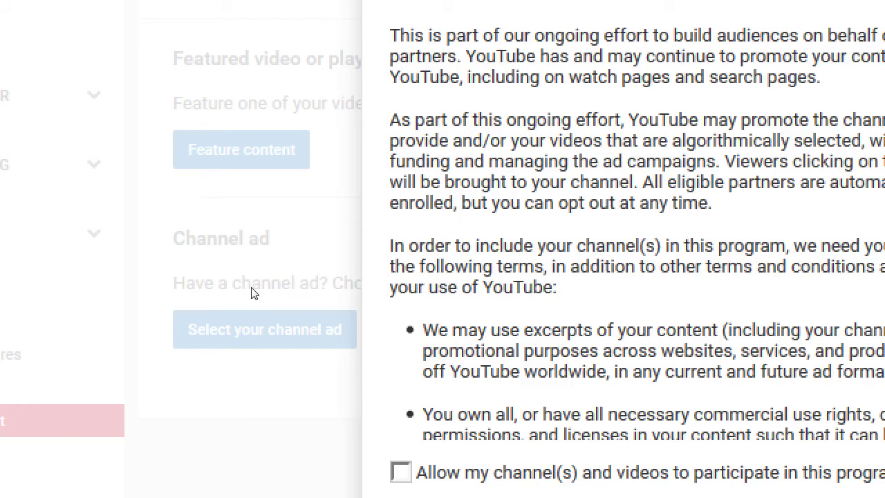
scroll(599, 277, "down", 5)
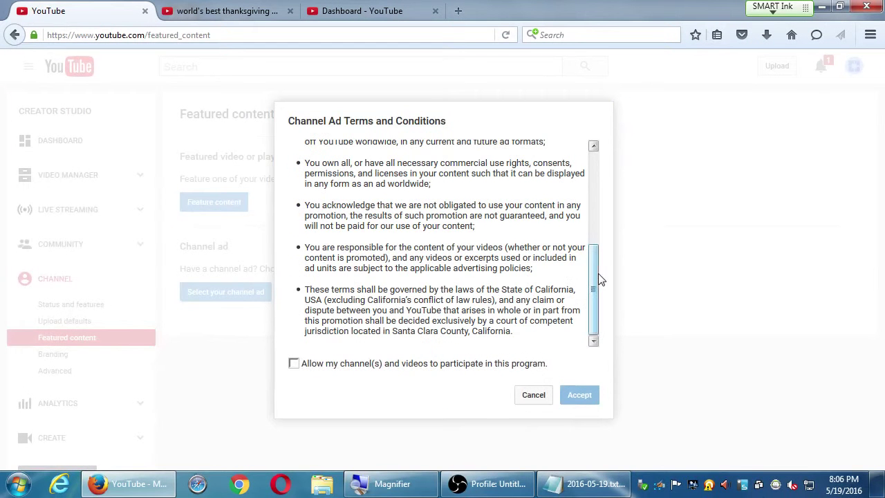
- Close the Channel Ad terms and conditions, reopen them for another read-through, and cancel without accepting
left_click(535, 394)
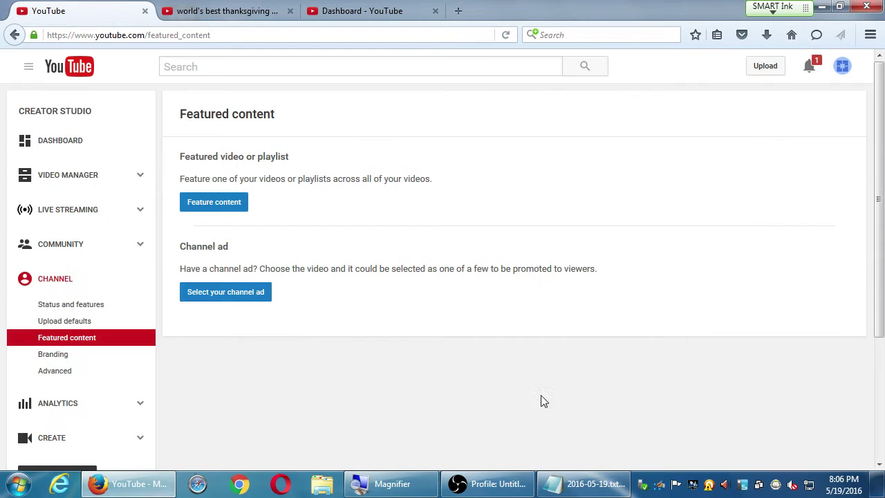
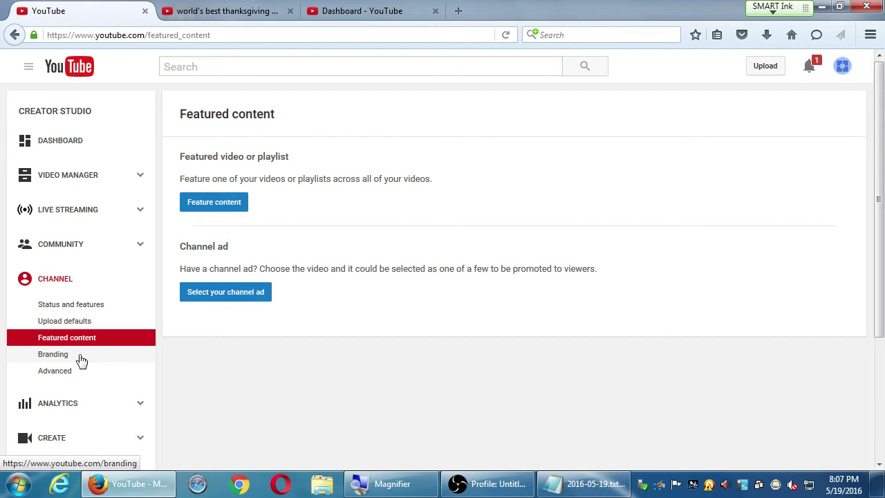
left_click(228, 298)
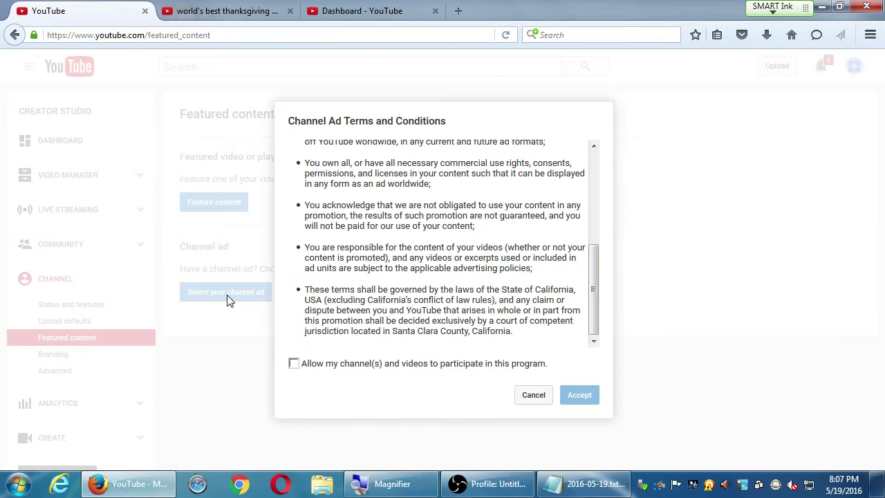
scroll(596, 229, "up", 5)
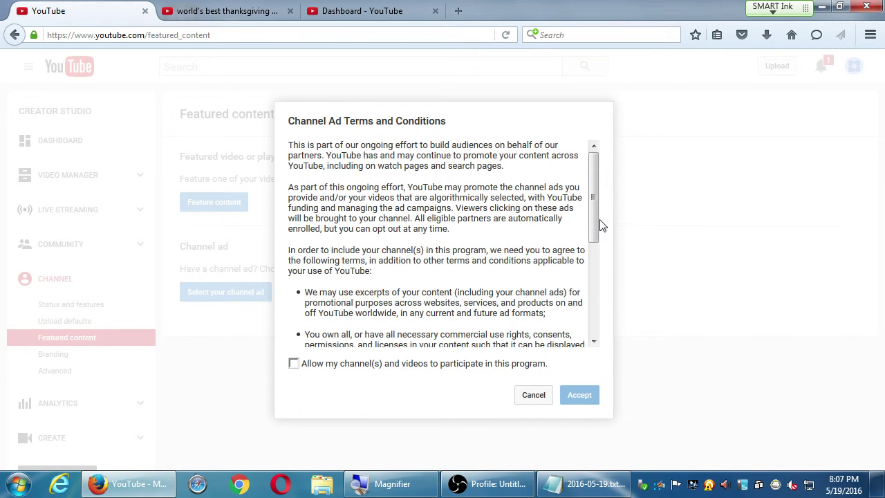
left_click_drag(596, 223, 590, 306)
scroll(439, 321, "down", 5)
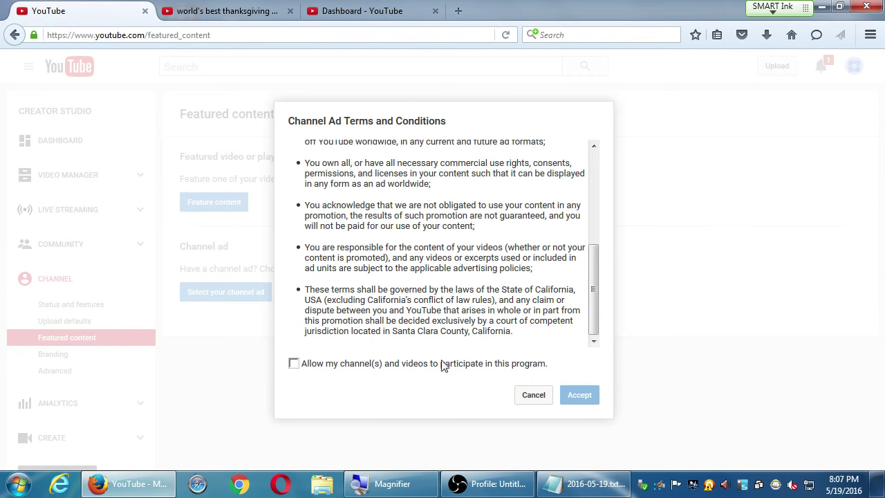
left_click(597, 232)
left_click(533, 292)
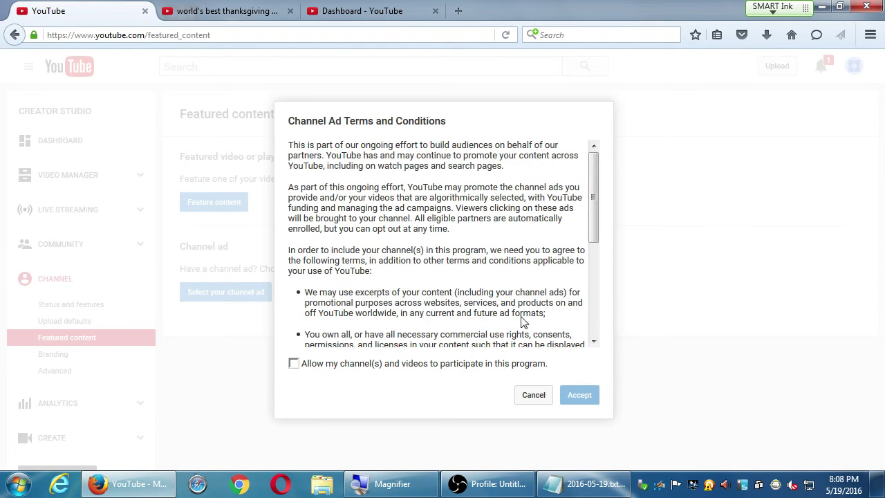
left_click(523, 396)
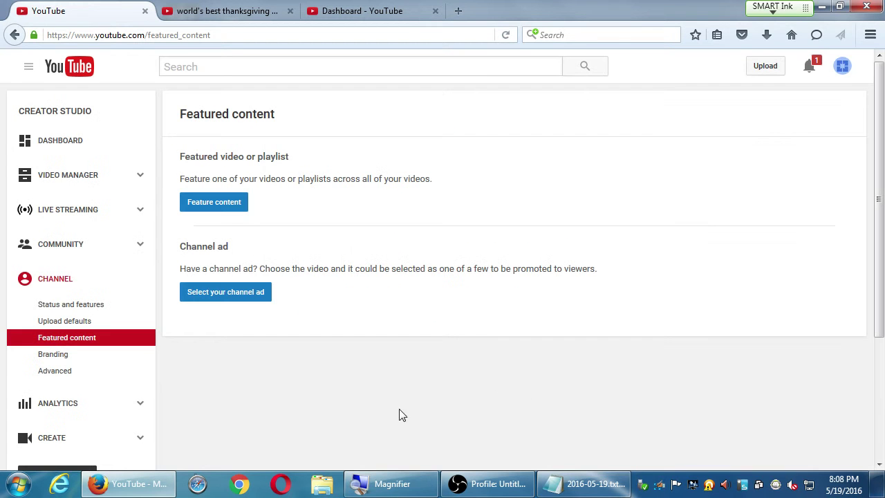
- Open the channel's Branding settings and start adding a branding watermark
left_click(52, 358)
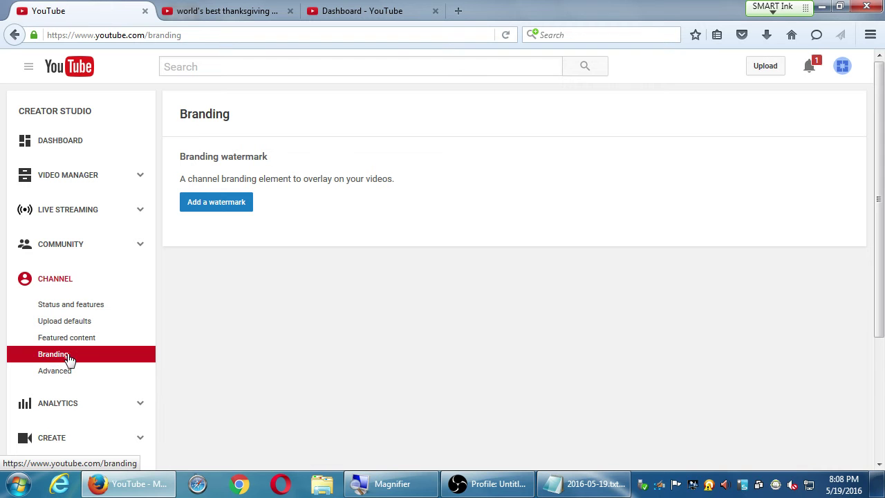
left_click(245, 205)
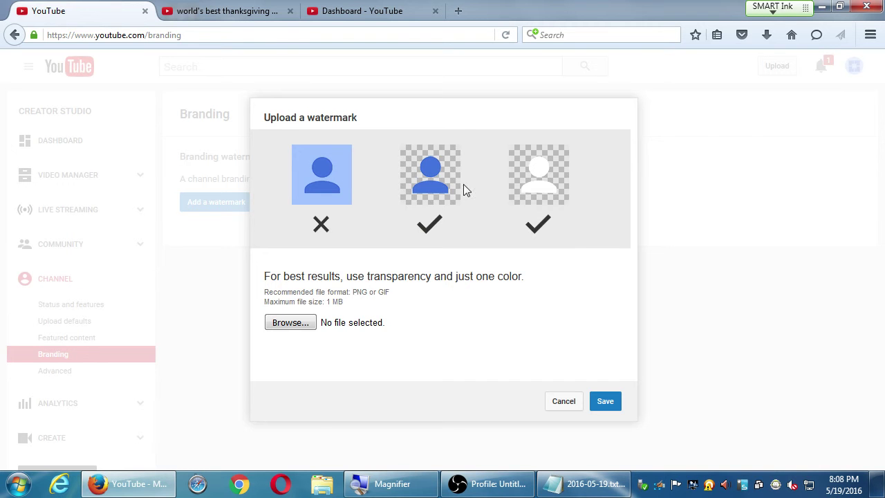
- Open the Crispy Honey-Glazed Ham video from the ham search results and close its overlay ad
left_click(253, 11)
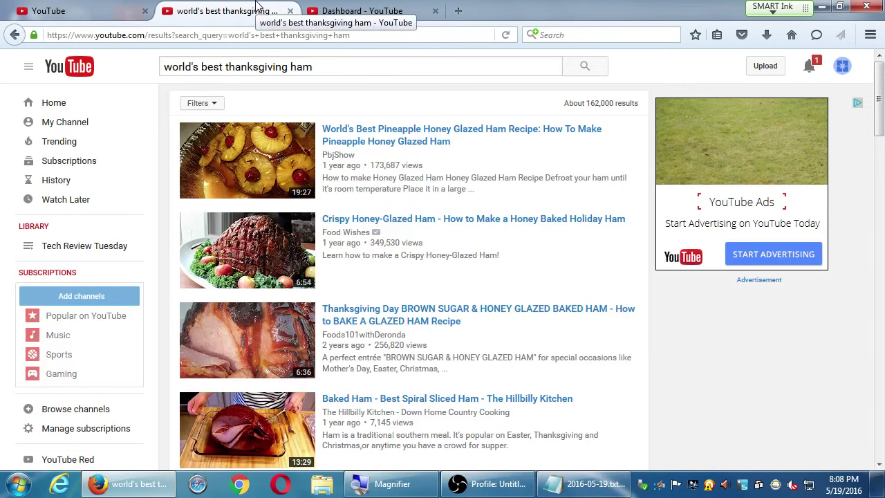
left_click(260, 239)
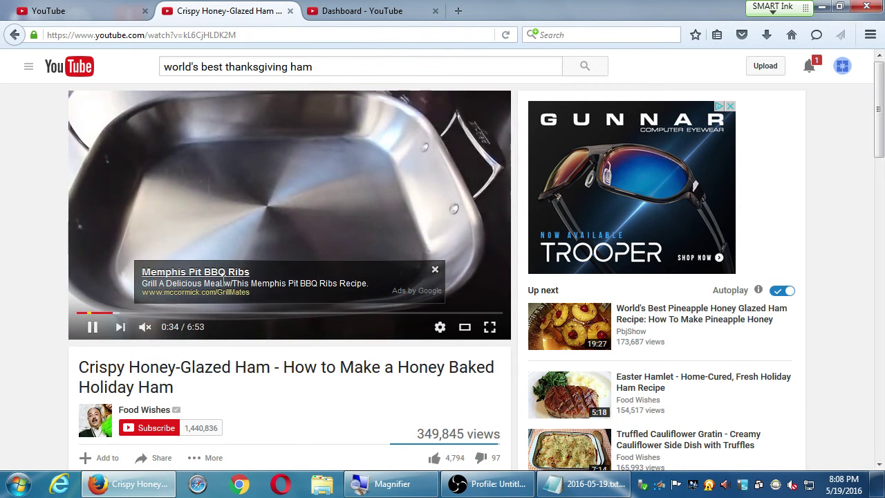
left_click(435, 269)
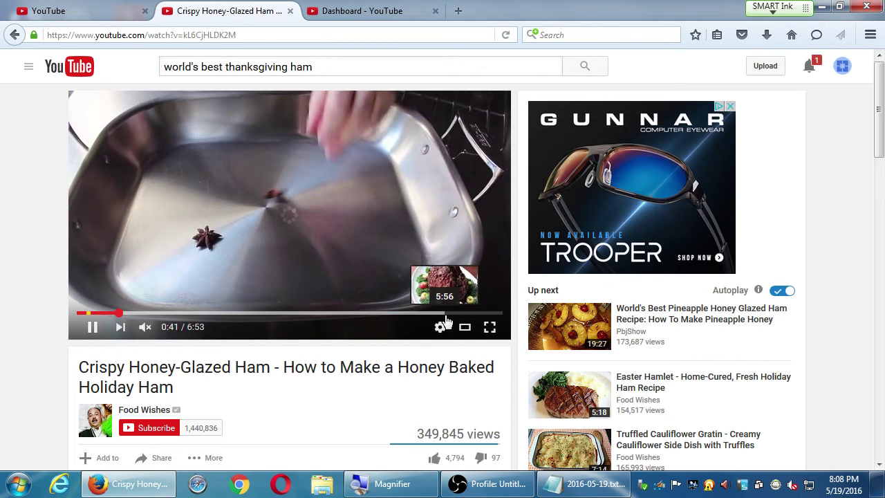
- Open the suggested Easter Hamlet video and skip ahead through it to 0:36 to check for a channel watermark
left_click(560, 399)
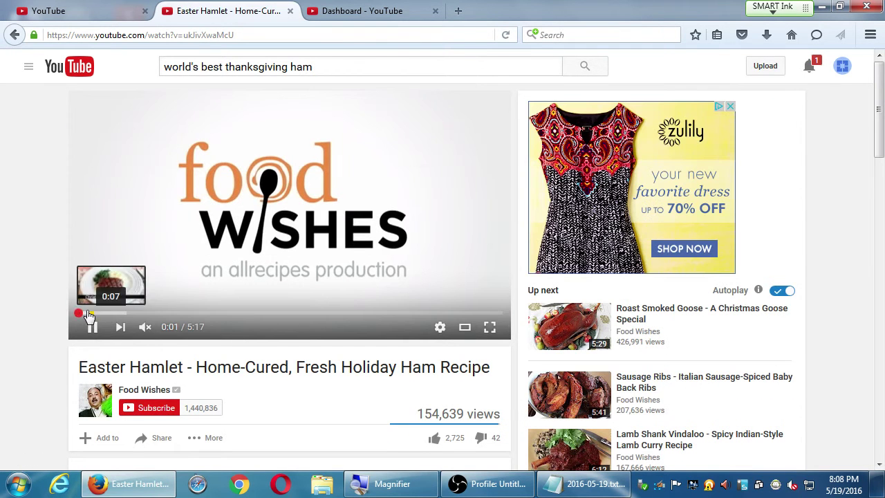
left_click(88, 315)
left_click(100, 316)
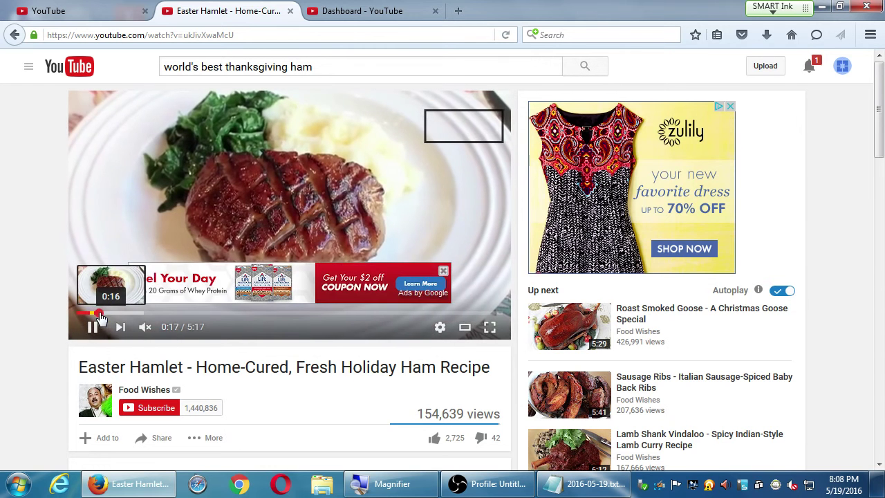
left_click(112, 316)
left_click(127, 316)
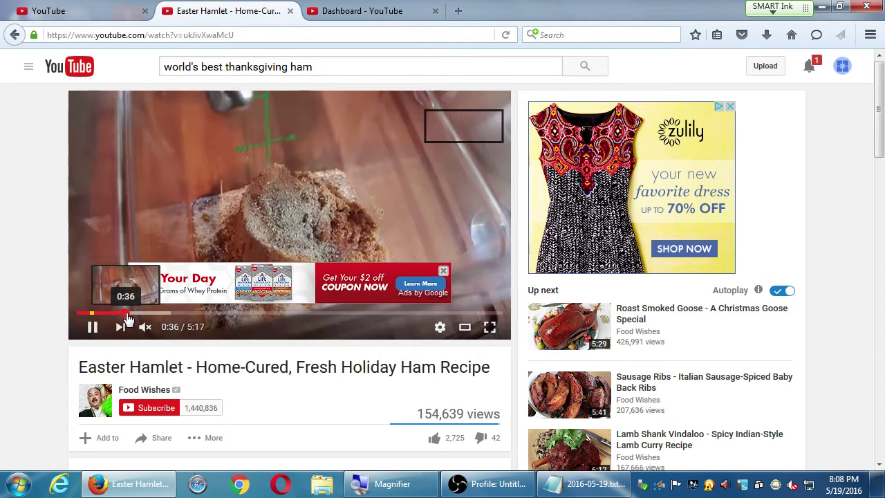
- Search YouTube for "the best etfs" and open the video How to Invest in the Best ETFs
left_click(340, 70)
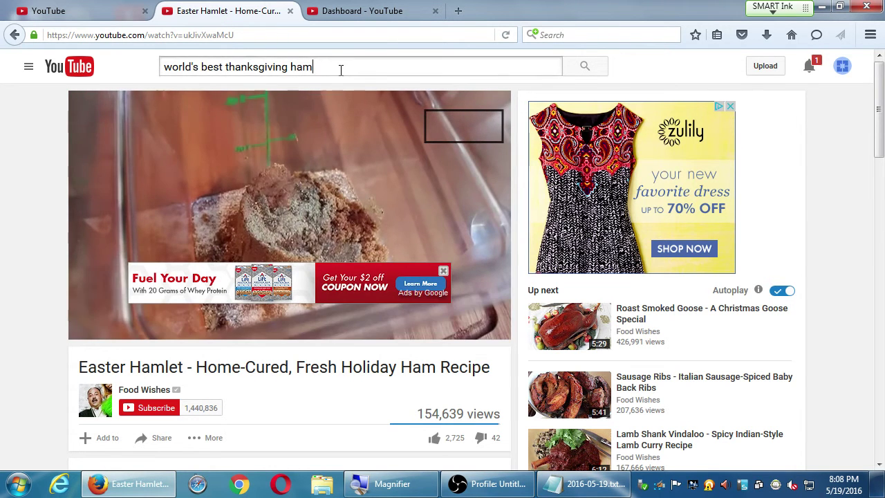
key("ctrl+a")
key("BackSpace")
type("the best e")
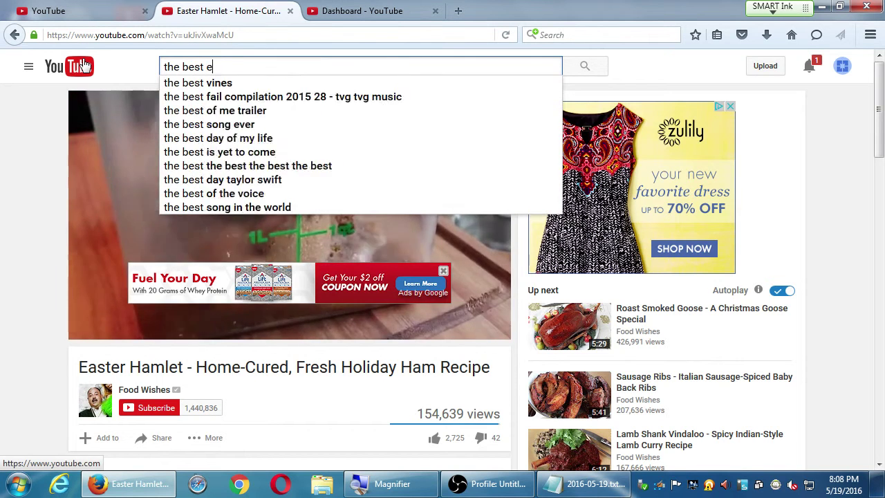
type("tfs")
key("Return")
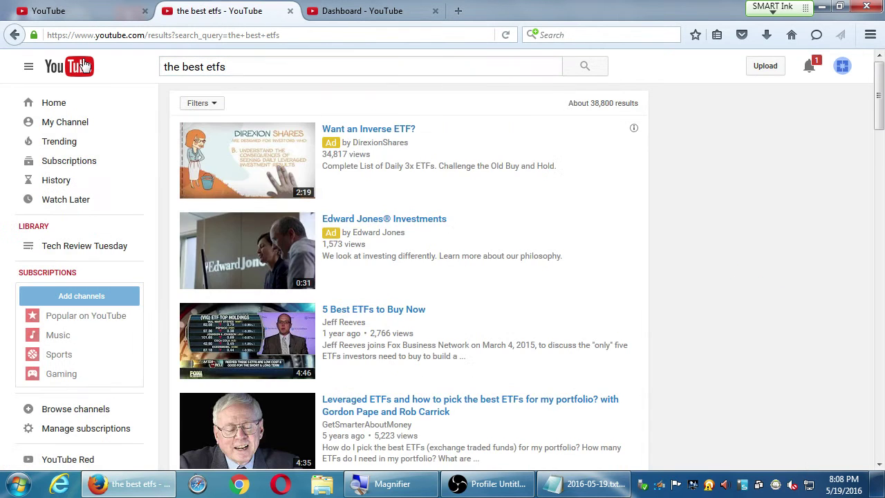
scroll(269, 208, "down", 6)
left_click(269, 171)
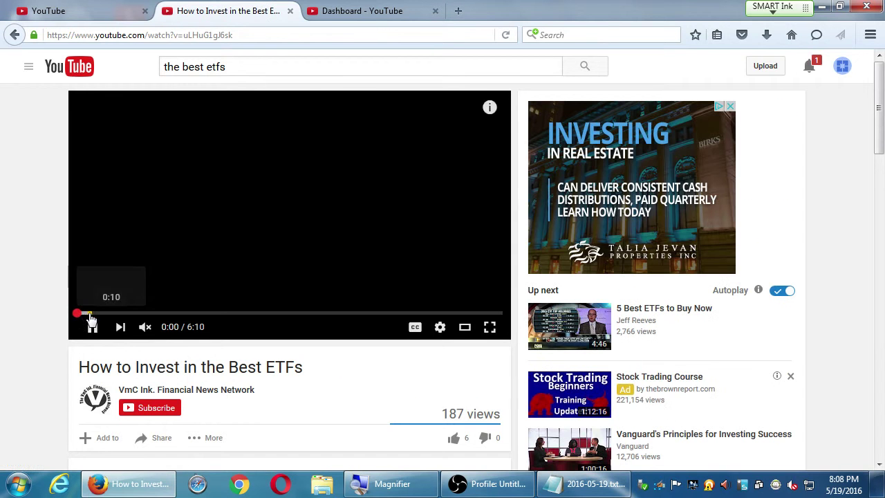
- Skip ahead in the ETF video to 1:13 and close its banner ad
left_click(98, 313)
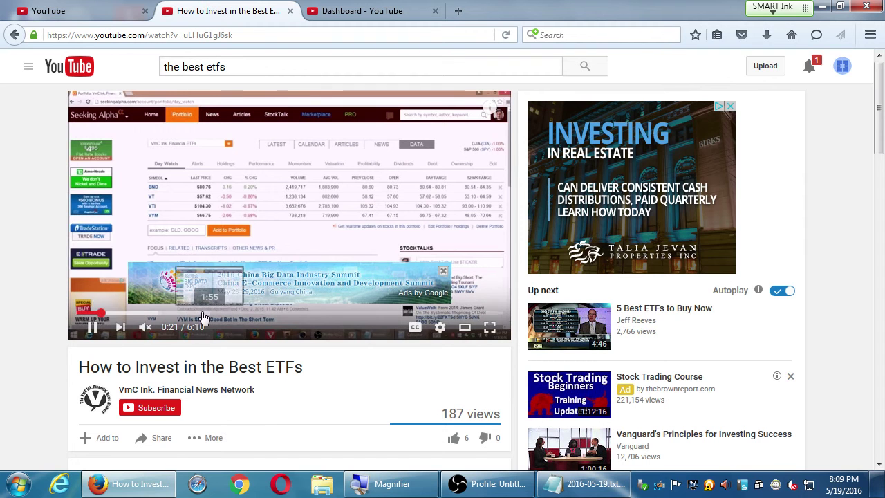
left_click(135, 317)
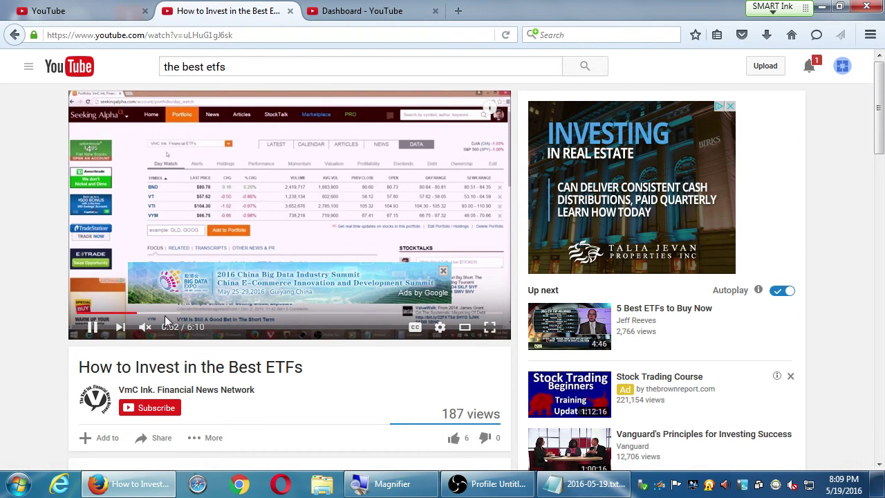
left_click(164, 315)
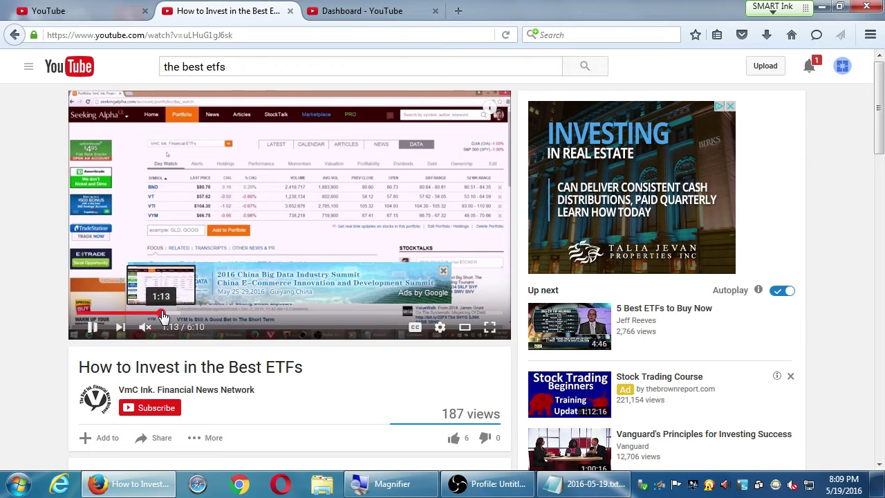
left_click(444, 272)
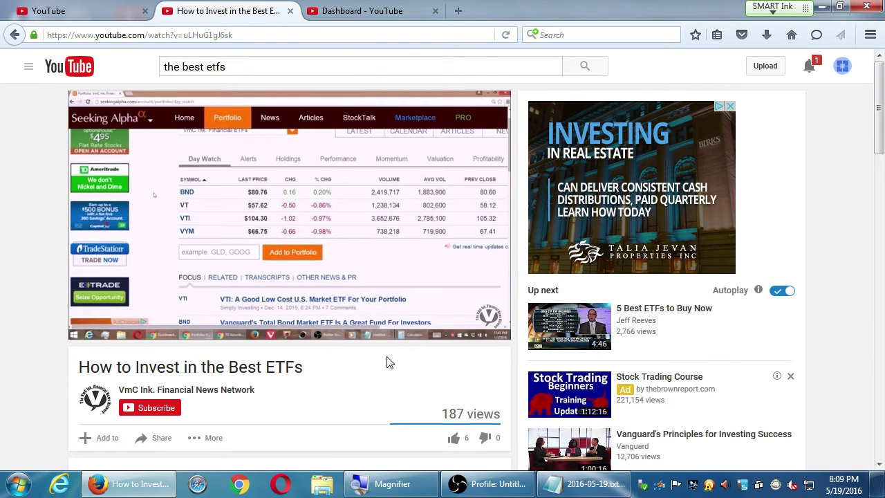
- Inspect the ETF video's channel watermark under magnification, show its subscribe pop-up, and pause the playback
key("super+plus")
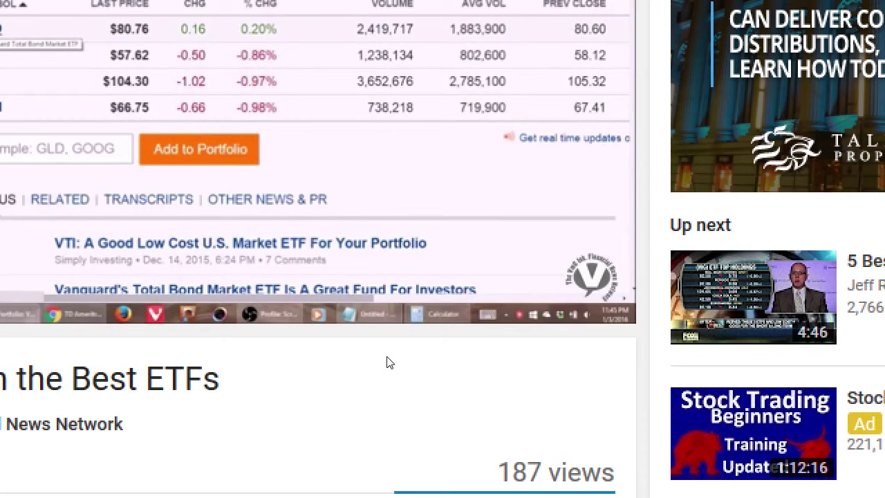
mouse_move(508, 296)
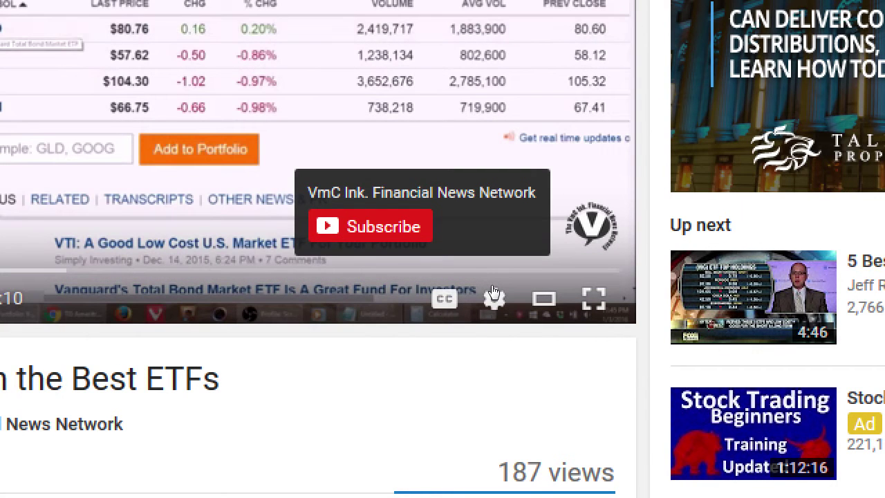
key("super+minus")
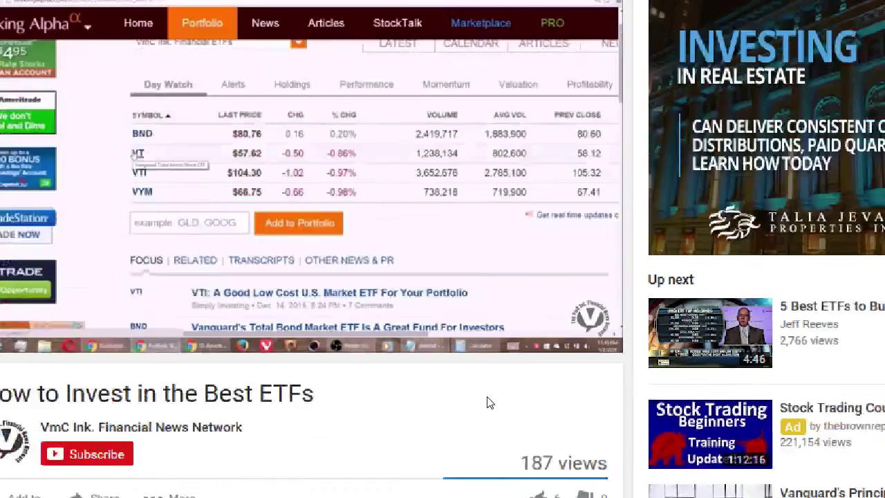
key("super+minus")
mouse_move(90, 269)
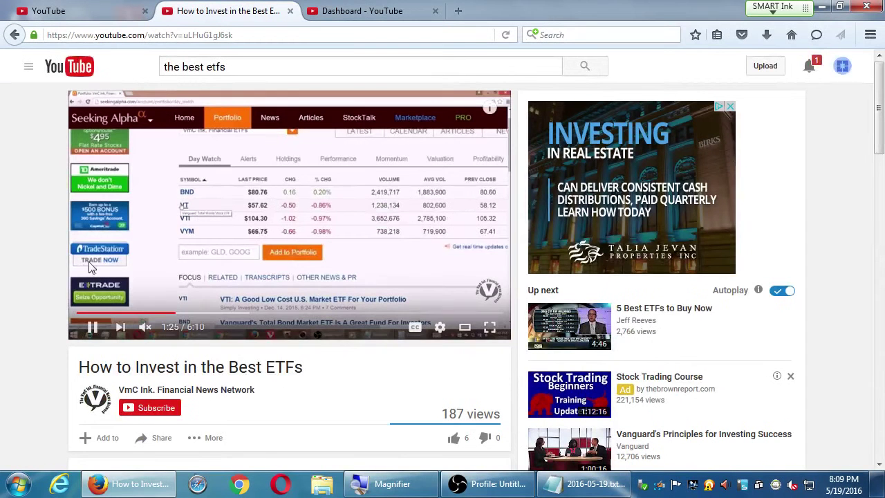
left_click(95, 328)
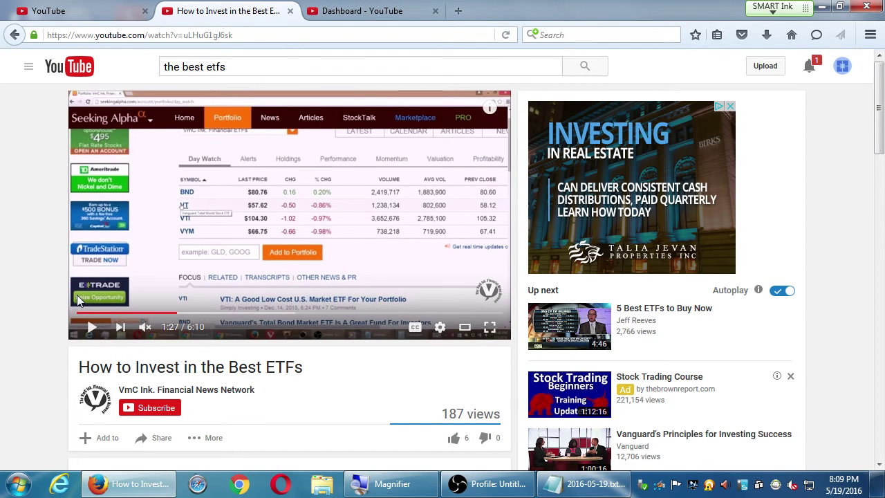
scroll(82, 300, "down", 3)
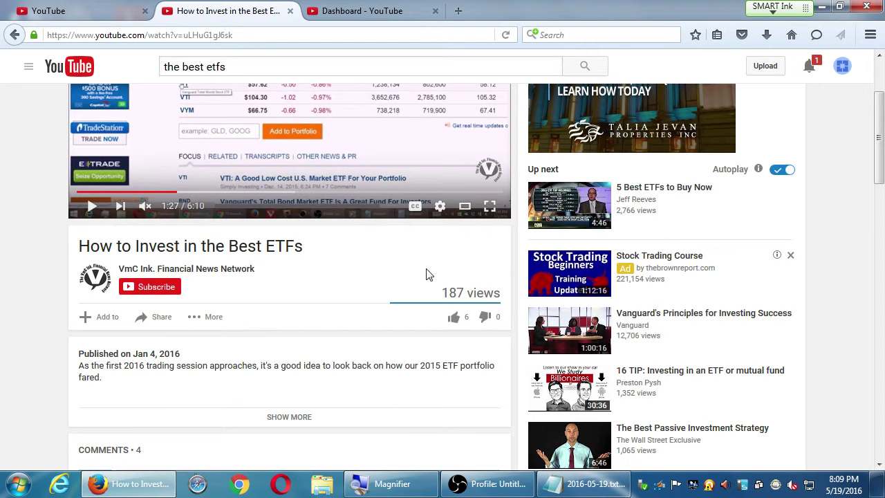
key("super+plus")
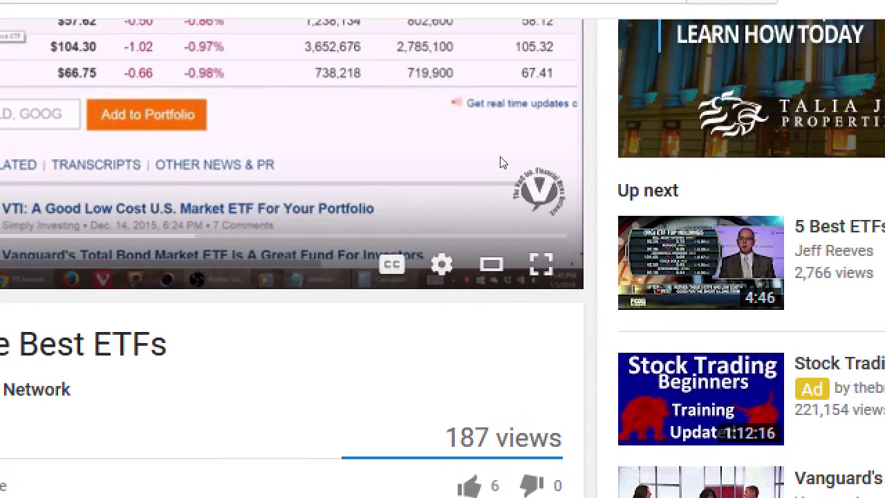
mouse_move(522, 66)
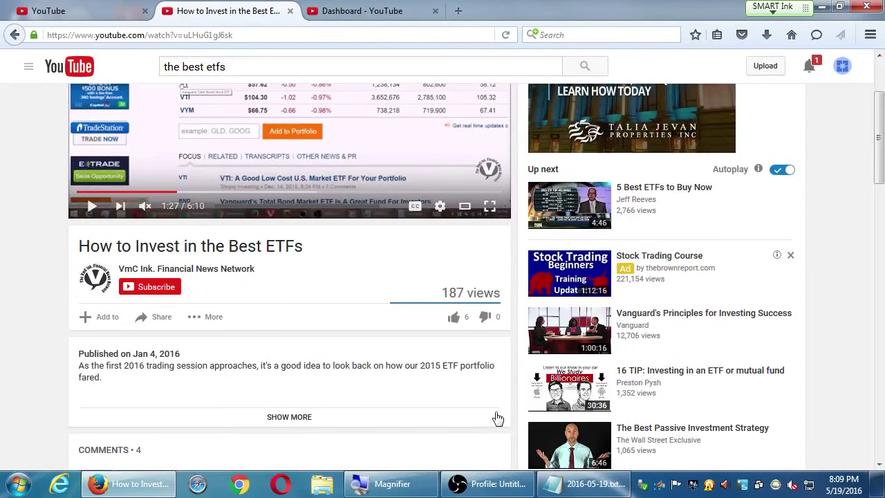
- Compare the watermark upload guidelines with the ETF video's watermark, and cancel the upload without choosing a file
left_click(95, 6)
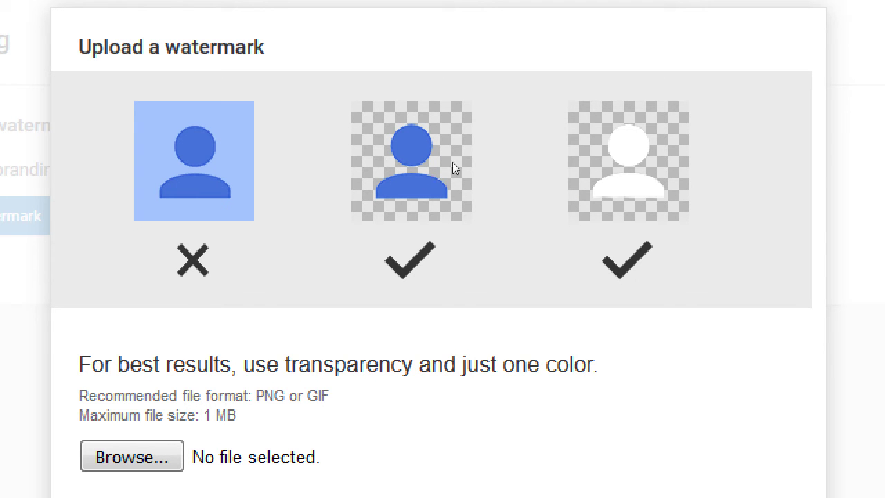
key("alt+Tab")
key("Escape")
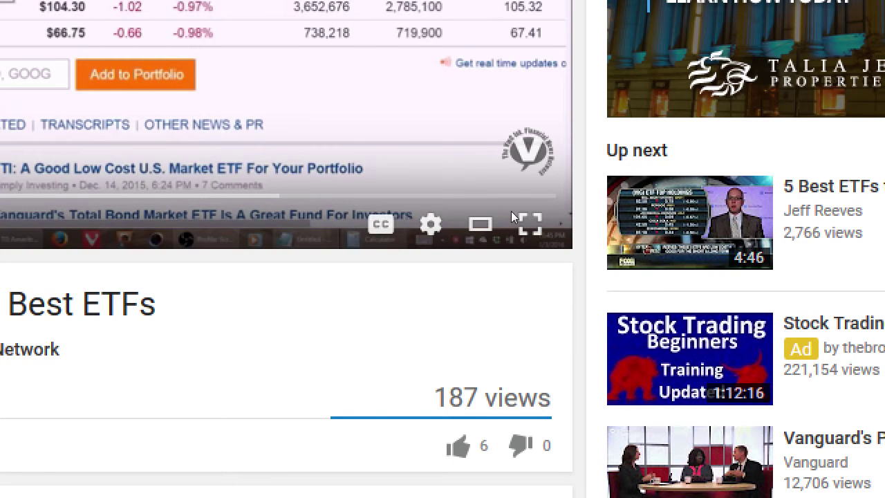
mouse_move(498, 183)
mouse_move(494, 174)
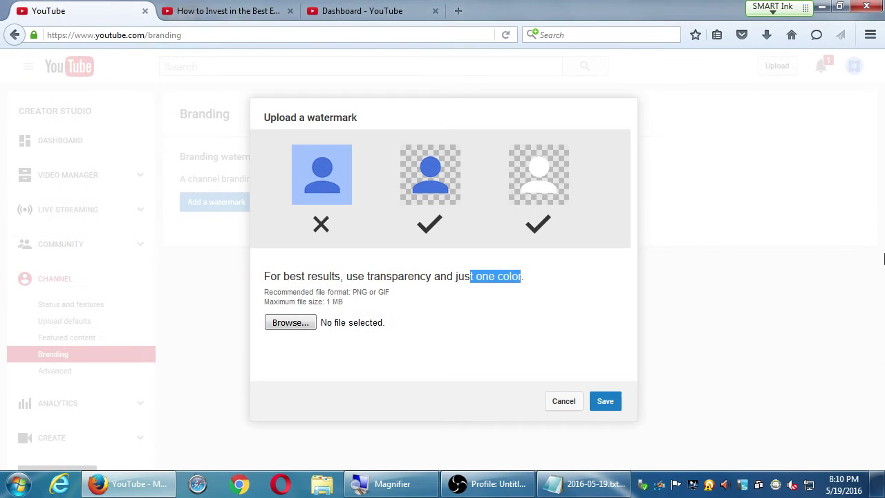
left_click(565, 408)
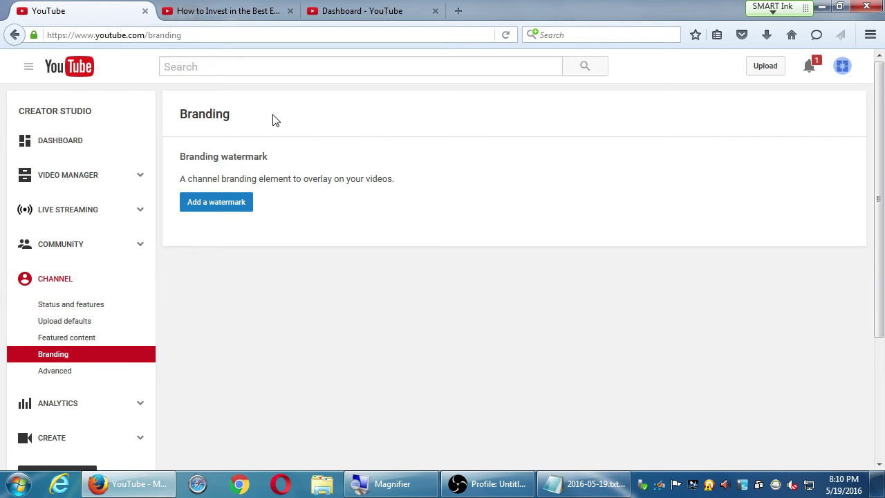
- Open the channel's Advanced settings and look over the available sections from account information to subscriber counts
left_click(52, 377)
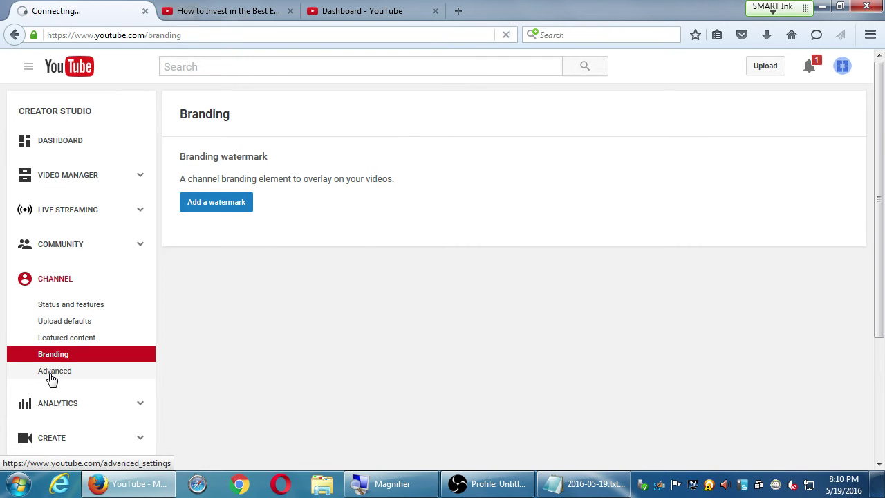
scroll(723, 255, "down", 8)
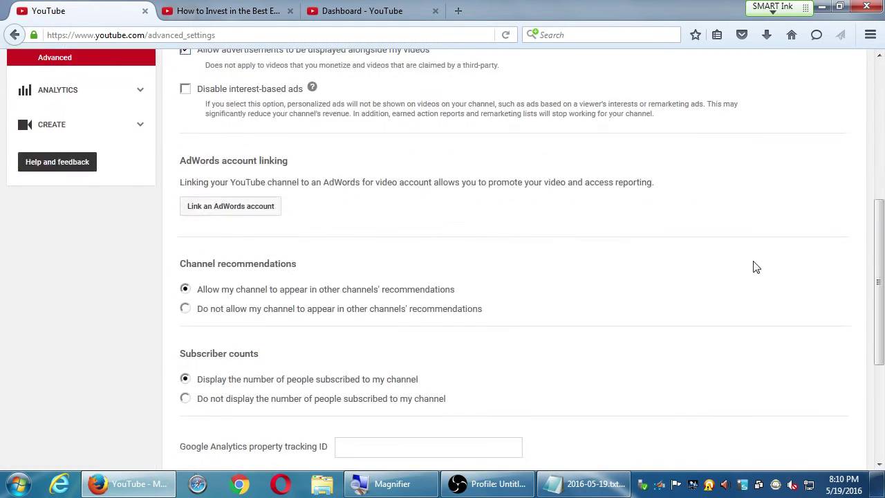
scroll(755, 267, "up", 10)
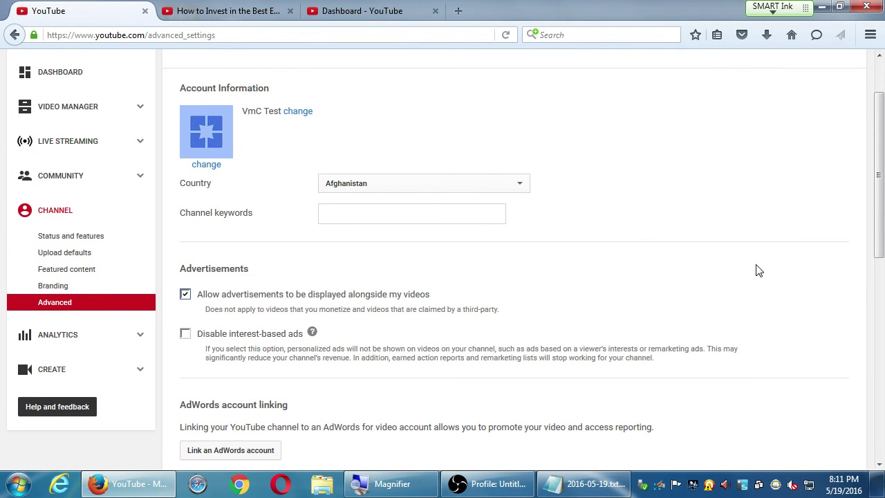
scroll(757, 269, "up", 2)
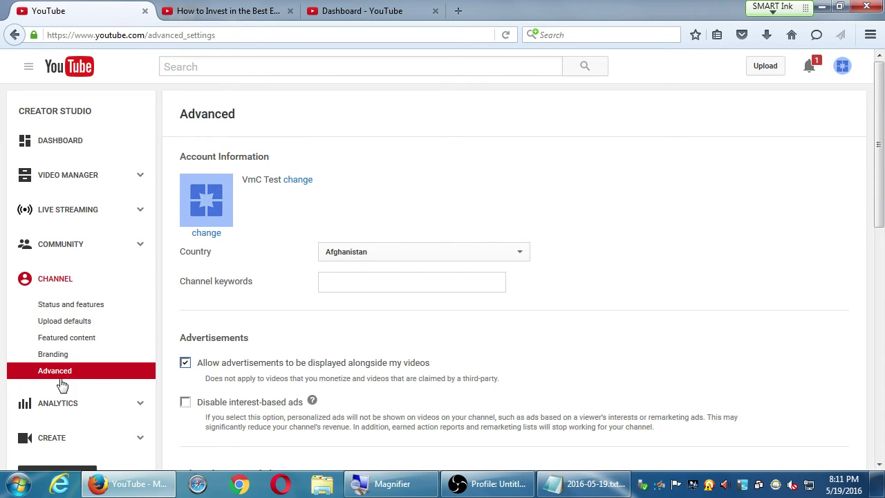
- Set the channel's country to United States and enter "recipes cooking" as the channel keywords
left_click(374, 252)
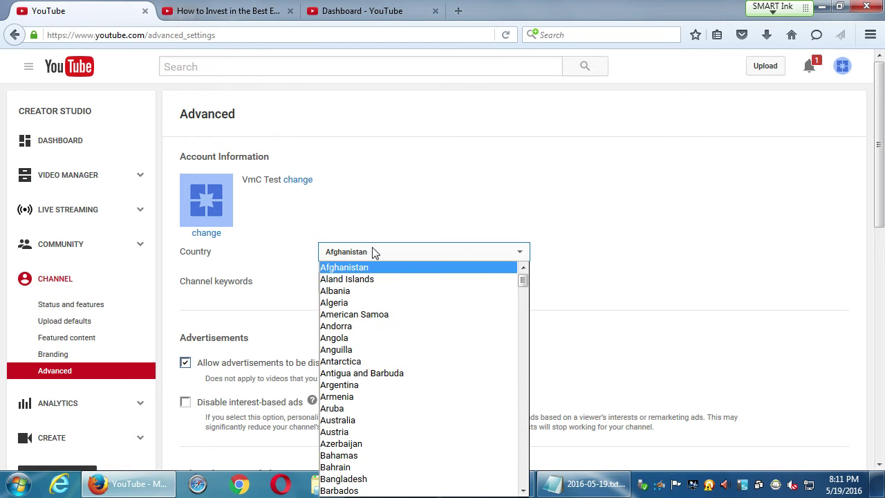
type("un")
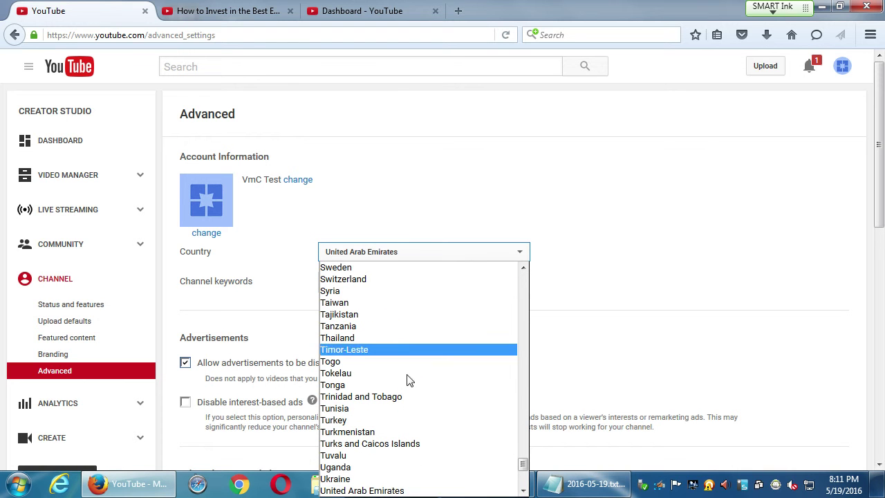
scroll(339, 463, "down", 1)
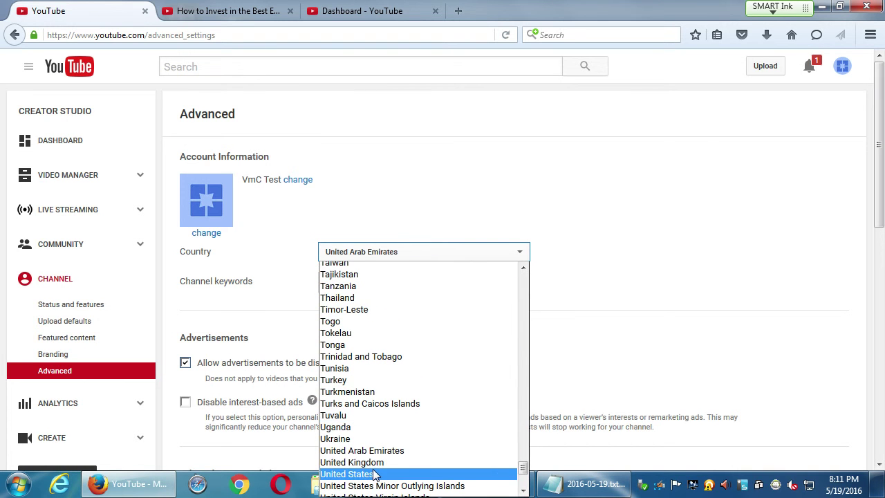
left_click(371, 476)
left_click(378, 289)
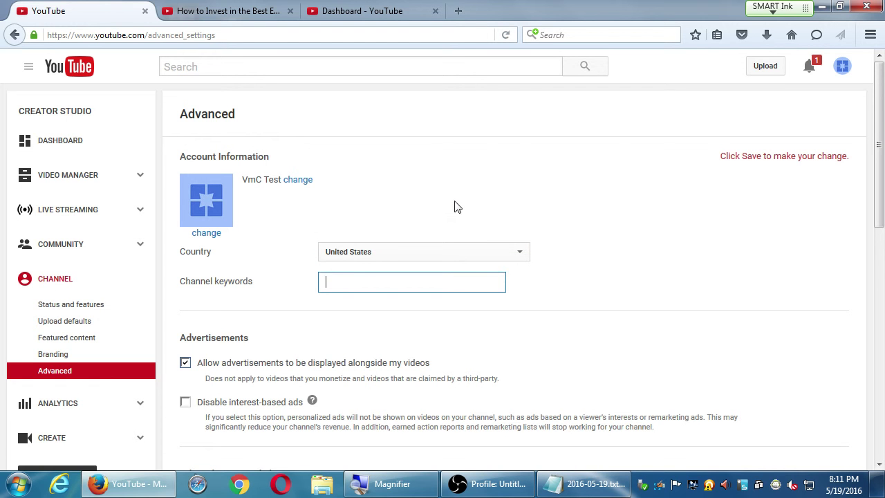
type("recipes cooking")
left_click(454, 206)
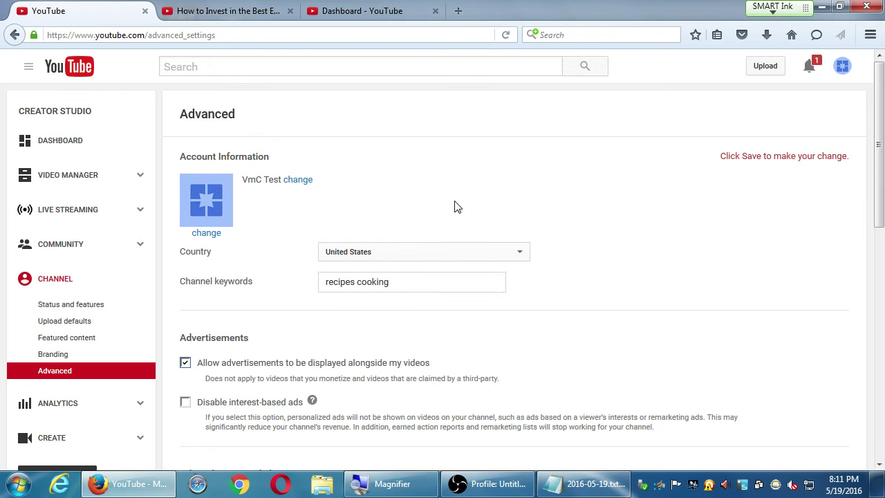
- Examine the option that allows advertisements to be displayed alongside the channel's videos
scroll(616, 378, "down", 1)
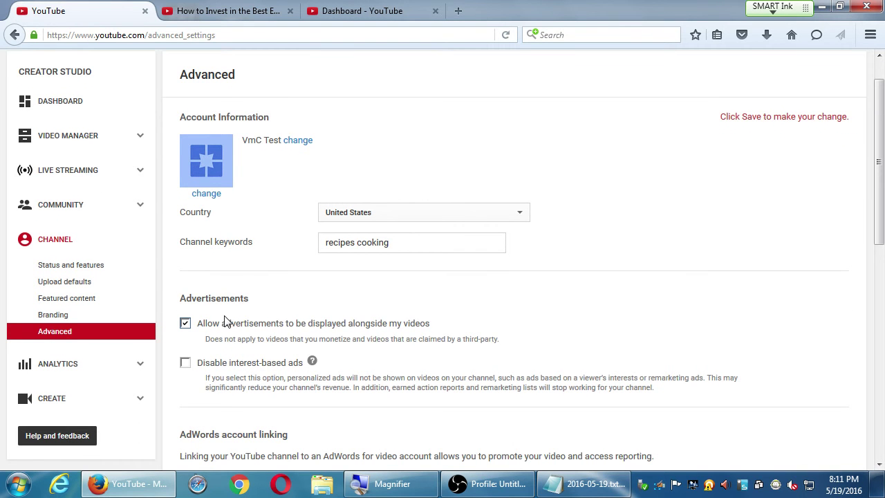
left_click_drag(224, 321, 367, 333)
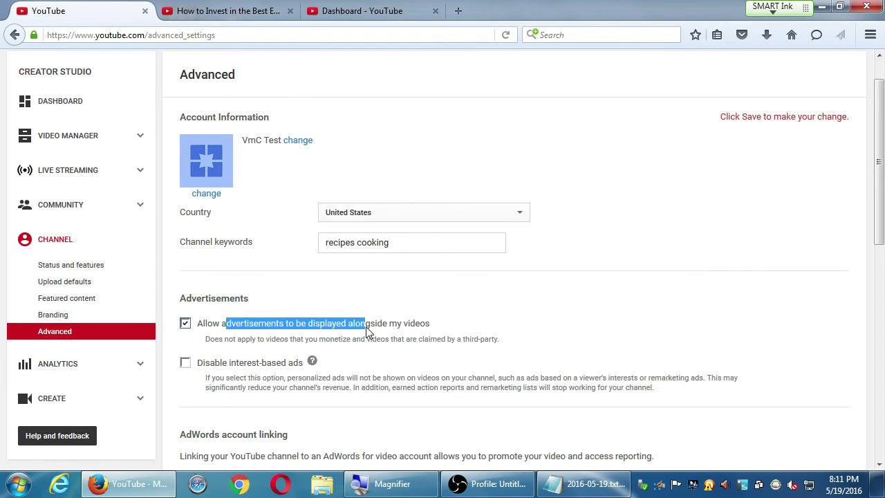
left_click(367, 330)
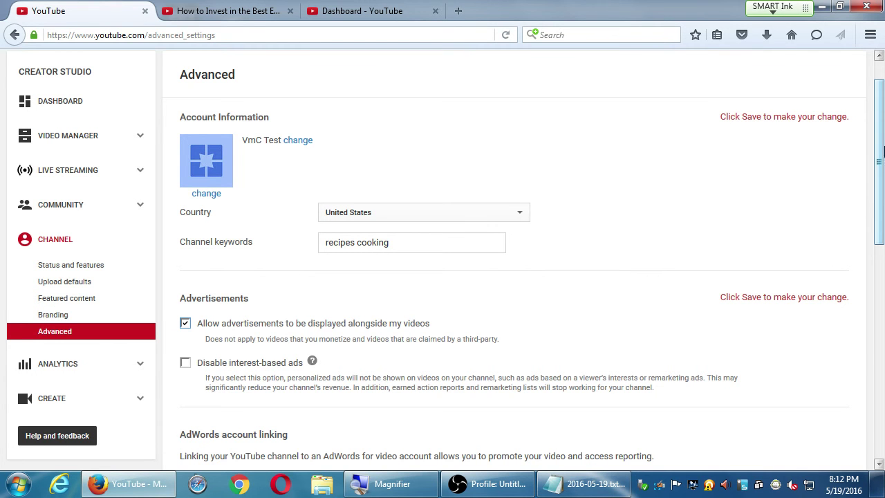
- Examine the AdWords account linking section of the advanced settings
left_click_drag(882, 150, 876, 221)
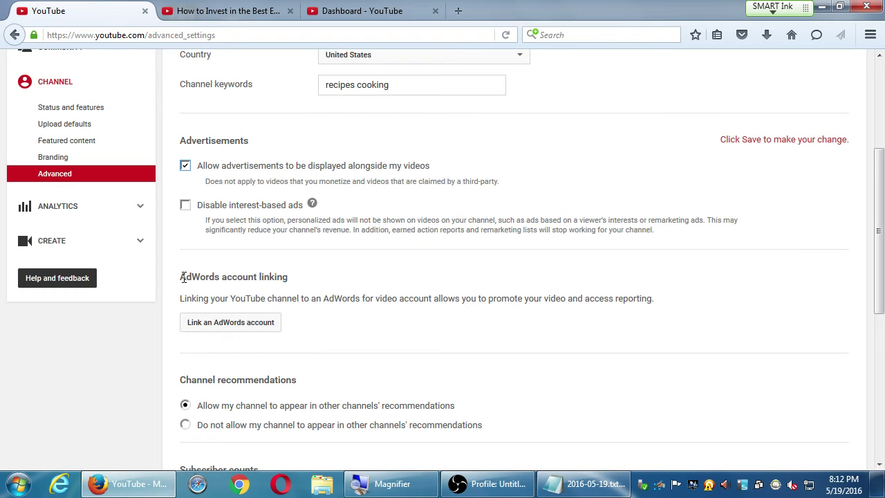
left_click_drag(185, 277, 219, 280)
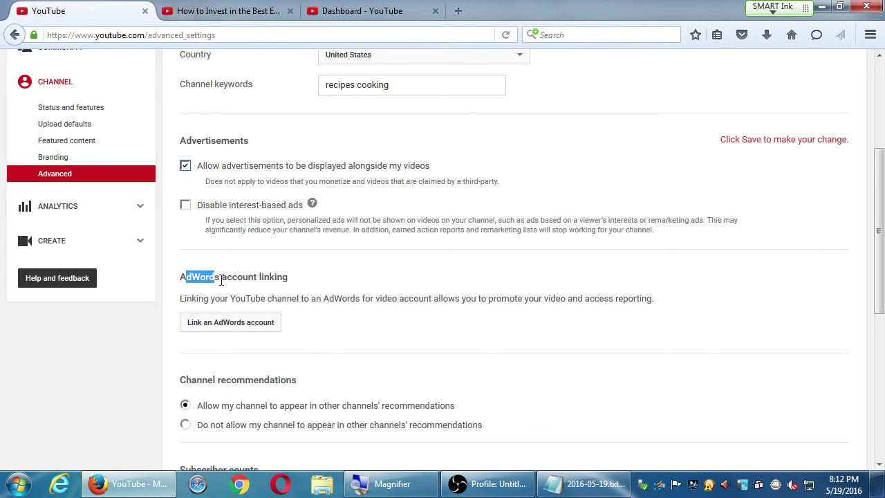
left_click(221, 280)
left_click_drag(185, 277, 207, 276)
- Try the opposite channel recommendation and subscriber count options, and restore allowed recommendations and the displayed subscriber number
scroll(446, 324, "down", 2)
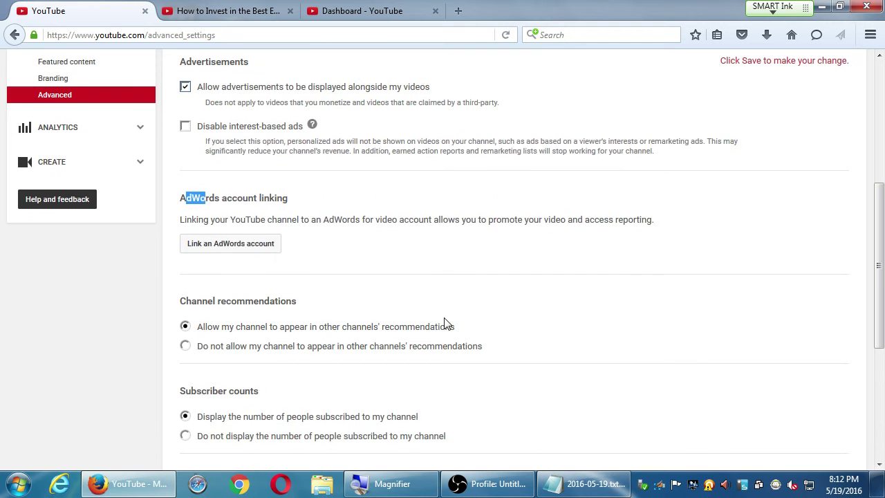
scroll(446, 323, "down", 1)
left_click_drag(199, 259, 288, 261)
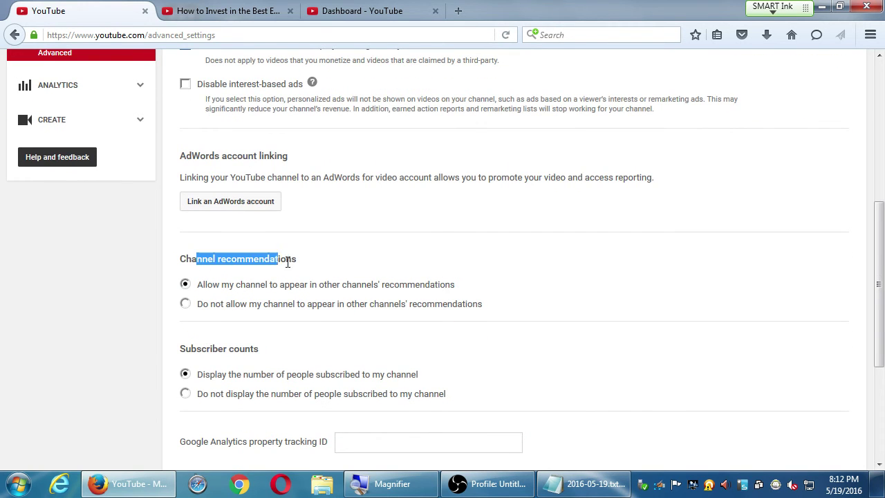
left_click(222, 287)
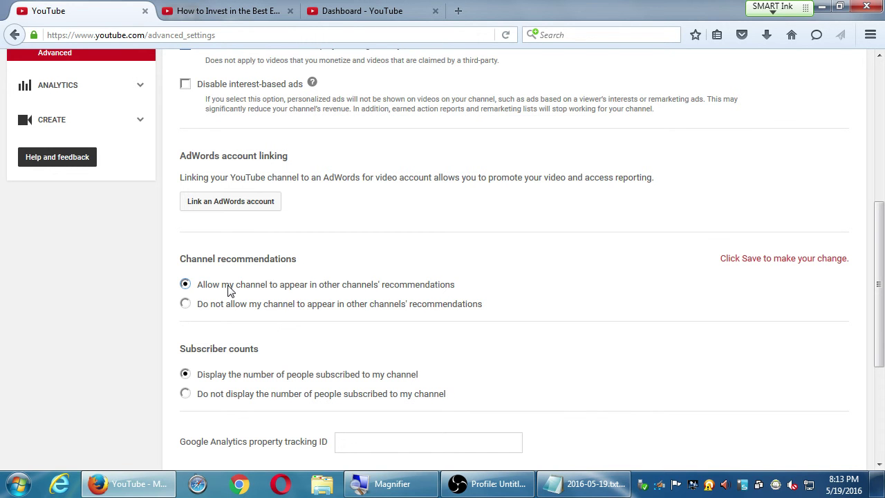
left_click(379, 308)
left_click(364, 288)
left_click(283, 399)
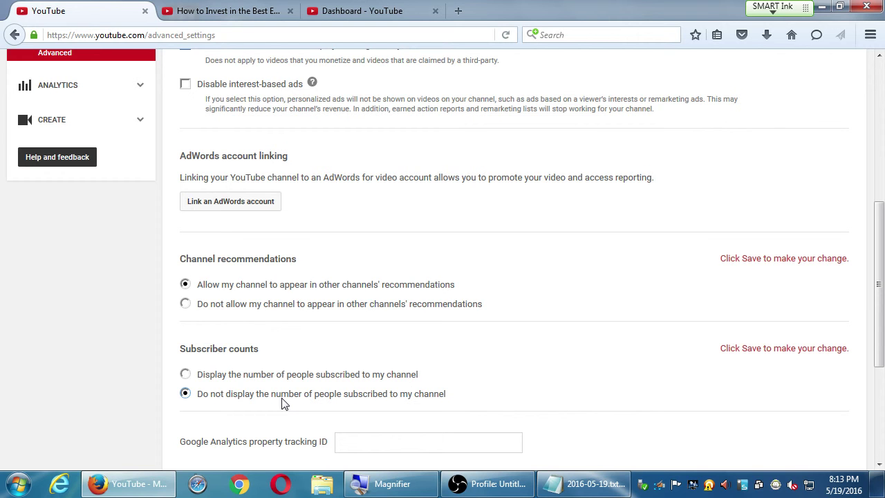
left_click(285, 377)
- Examine the Google Analytics property tracking ID setting without entering an ID
scroll(390, 315, "down", 1)
scroll(391, 316, "down", 1)
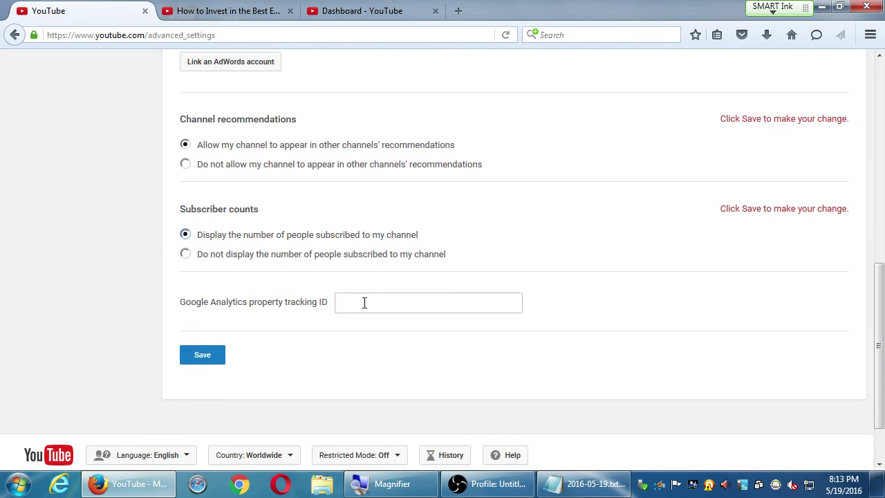
left_click_drag(198, 302, 270, 316)
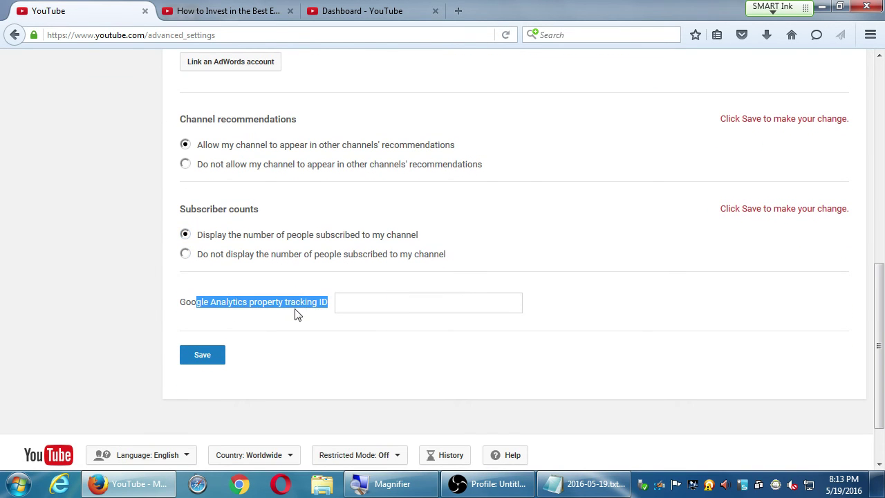
left_click(322, 302)
left_click(365, 306)
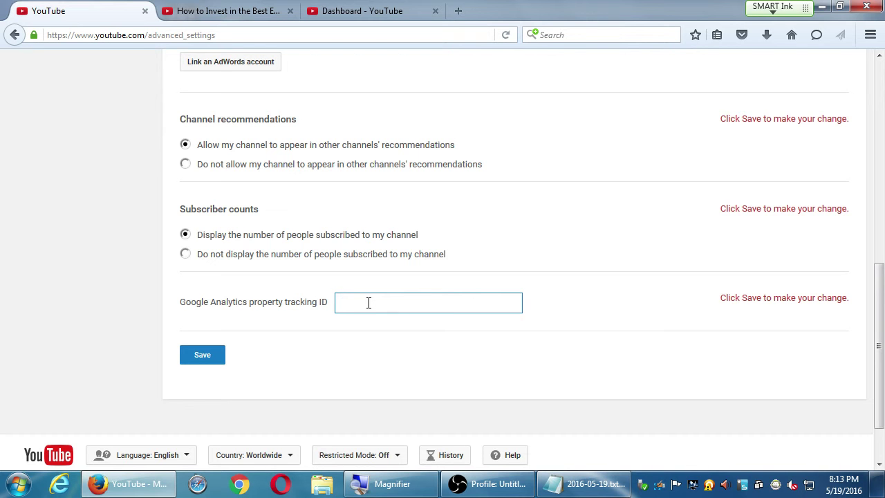
- Save the advanced channel settings and check through the saved page
left_click(199, 357)
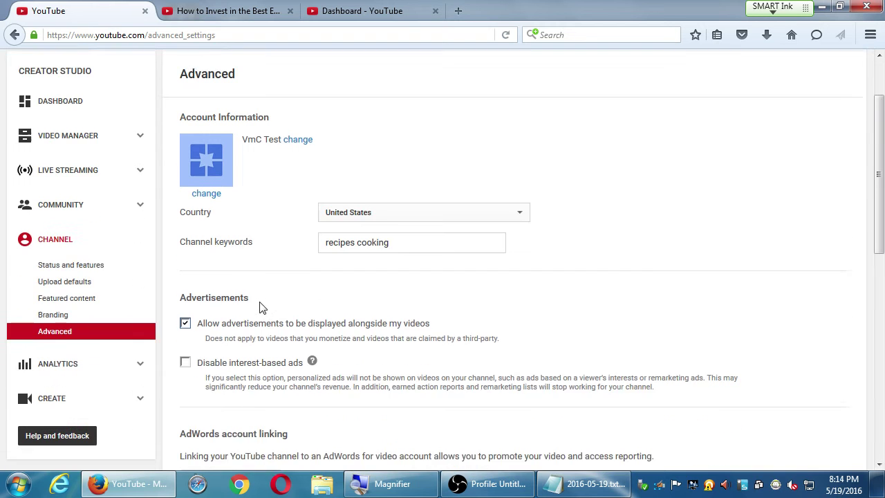
scroll(260, 307, "down", 2)
scroll(260, 307, "down", 5)
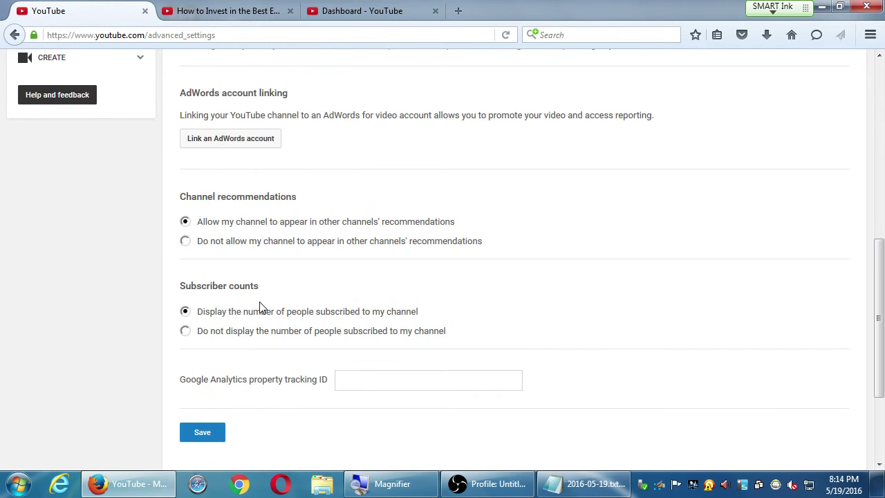
scroll(28, 365, "up", 10)
scroll(74, 374, "down", 2)
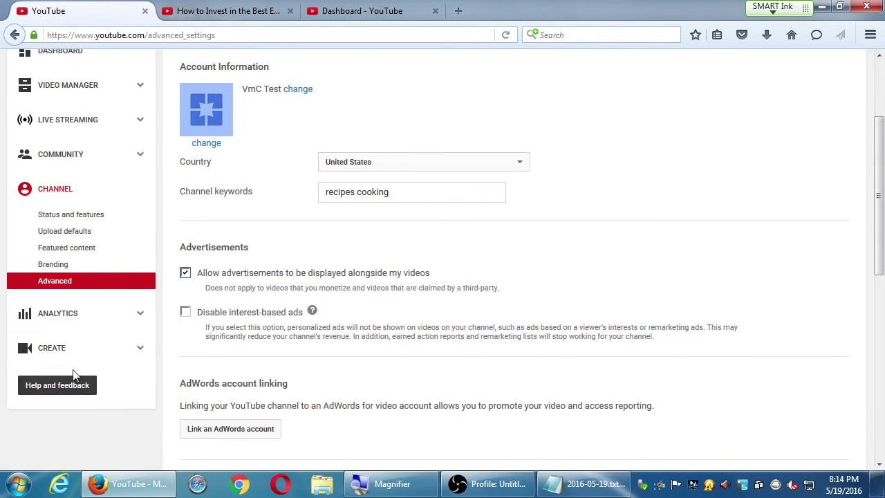
- Open the channel's Analytics overview and inspect the watch time, average view duration and views statistics
left_click(71, 319)
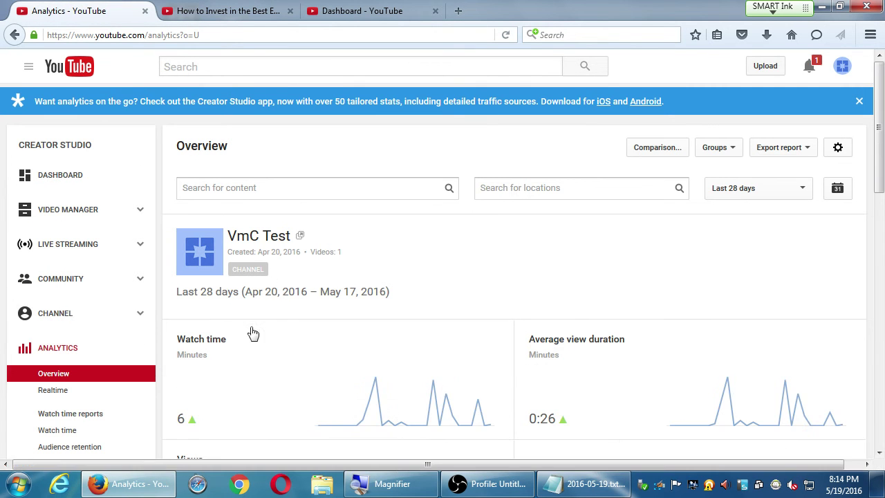
scroll(224, 320, "down", 2)
mouse_move(224, 320)
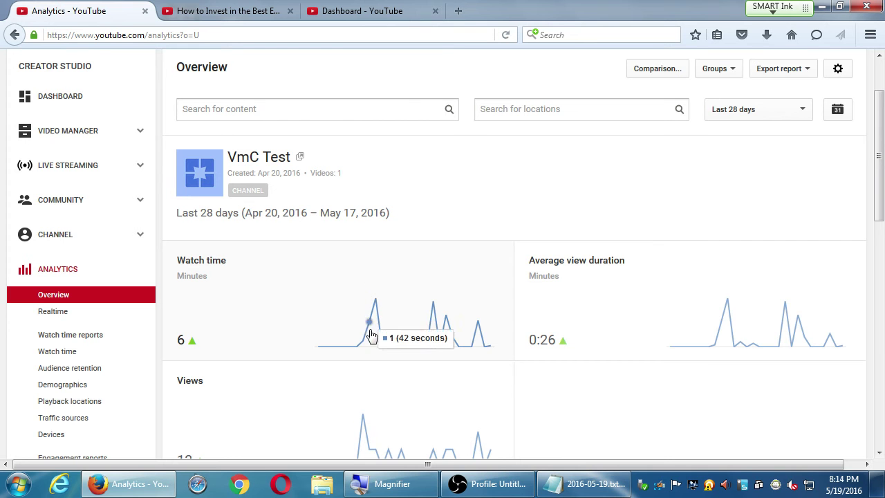
mouse_move(361, 351)
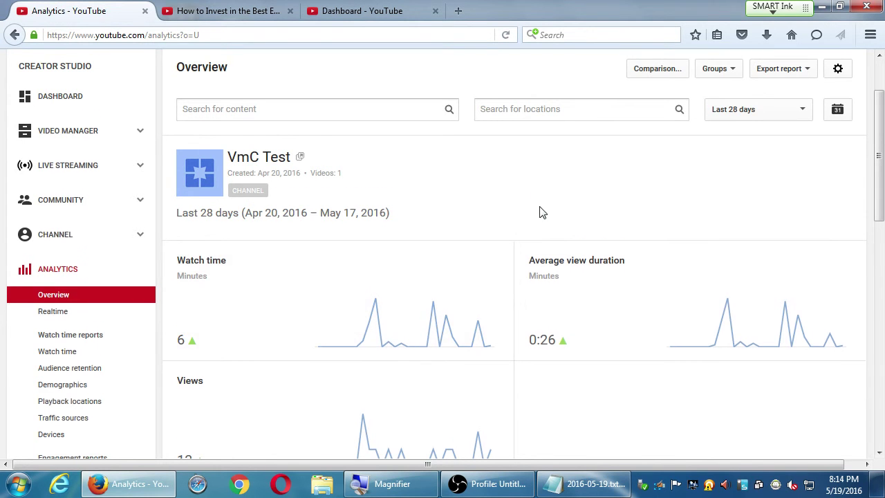
scroll(541, 211, "down", 5)
scroll(542, 213, "up", 2)
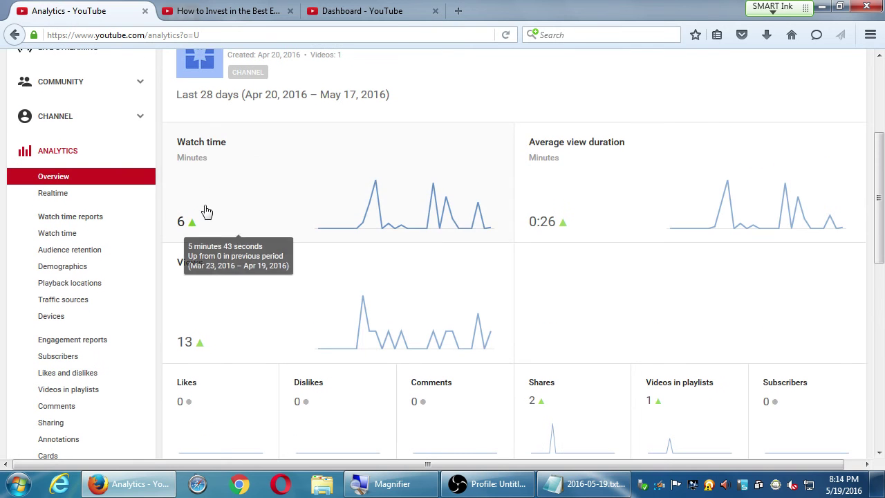
mouse_move(191, 235)
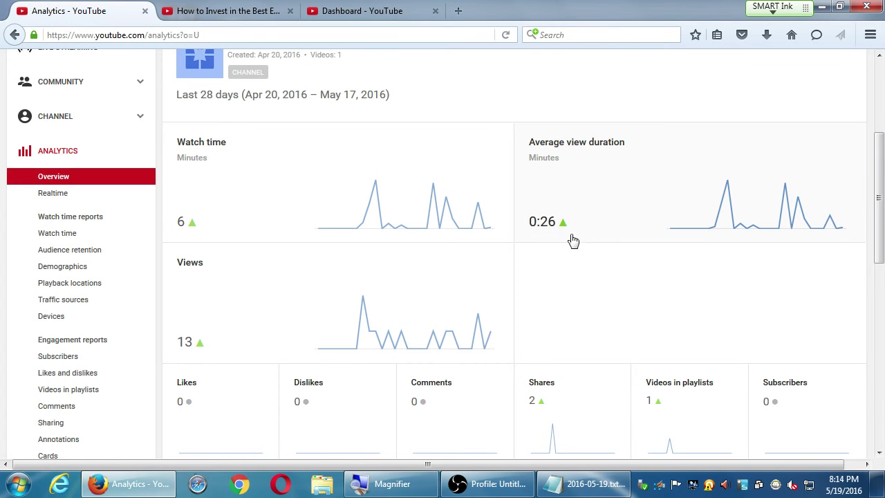
mouse_move(556, 229)
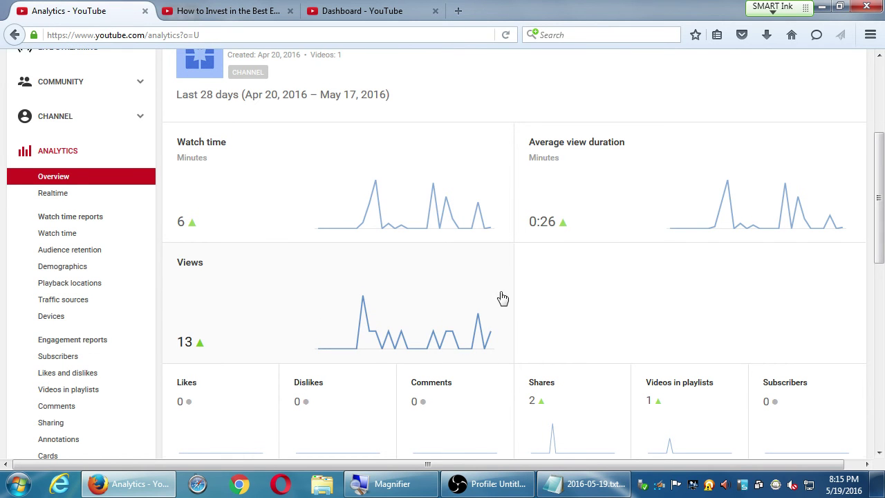
- Inspect the overview's likes, dislikes, comments, shares, videos in playlists and subscribers statistics
scroll(363, 320, "down", 1)
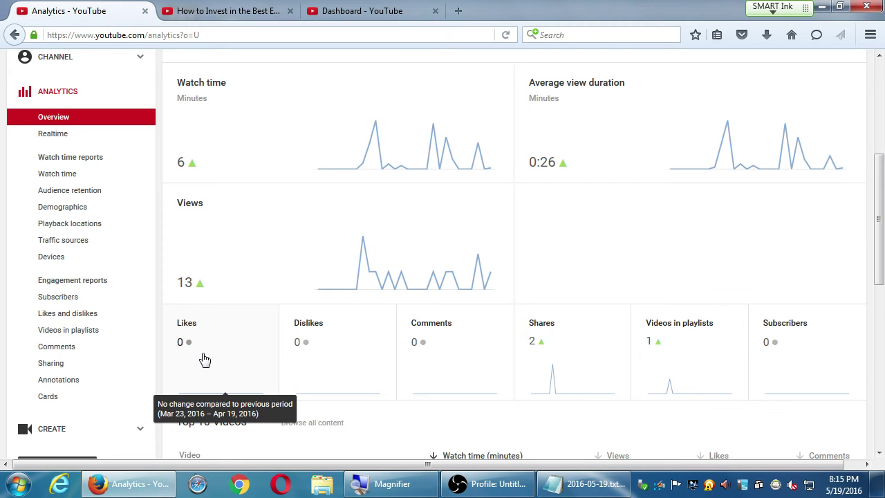
mouse_move(308, 341)
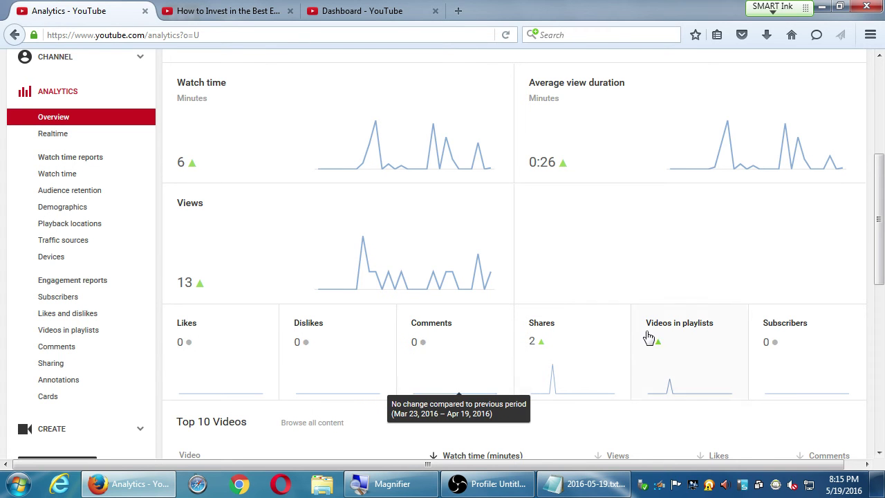
mouse_move(609, 341)
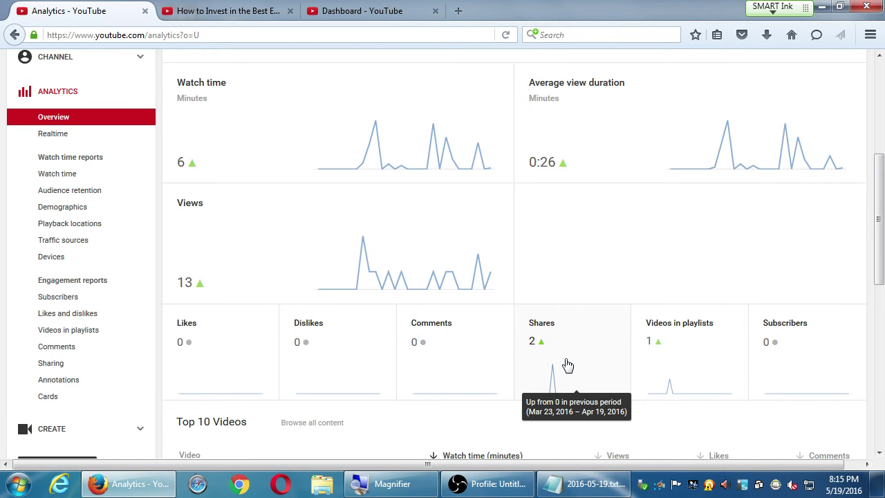
mouse_move(701, 369)
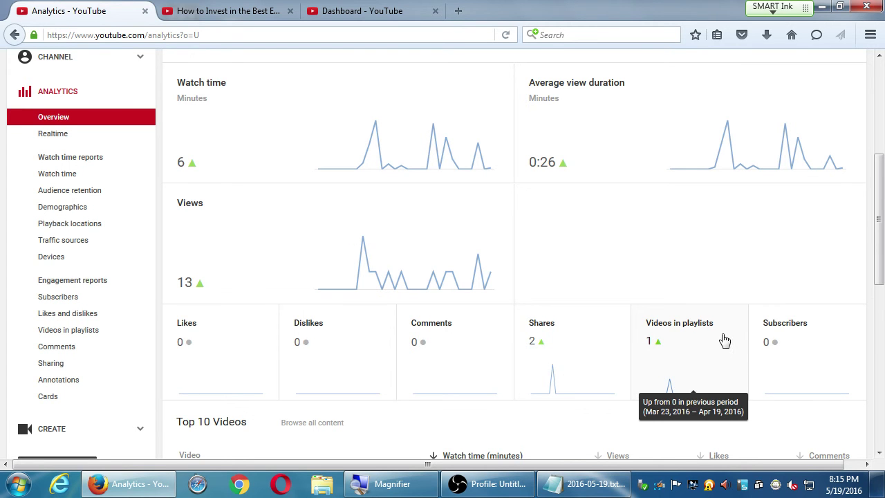
mouse_move(807, 376)
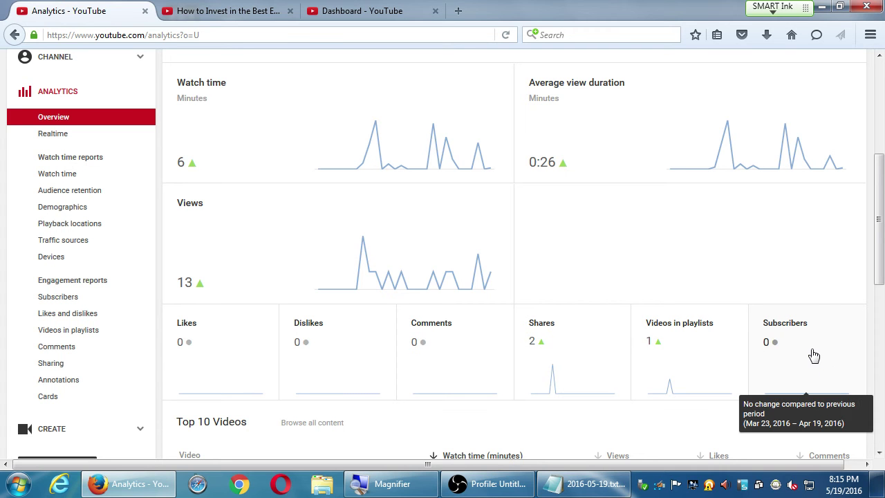
- Examine the overview's Top 10 Videos section and the reporting periods offered for the analytics, keeping the Last 28 days period
scroll(812, 358, "down", 3)
scroll(812, 358, "down", 3)
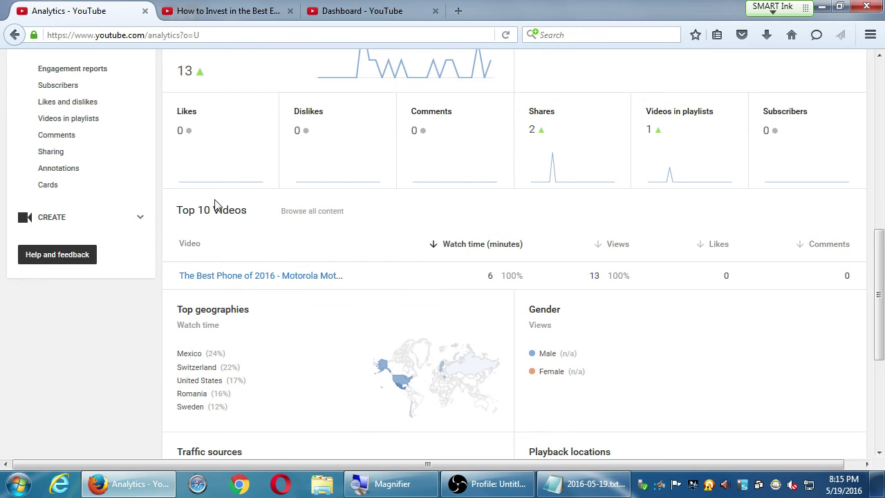
left_click_drag(183, 211, 233, 216)
left_click(267, 217)
scroll(408, 322, "up", 12)
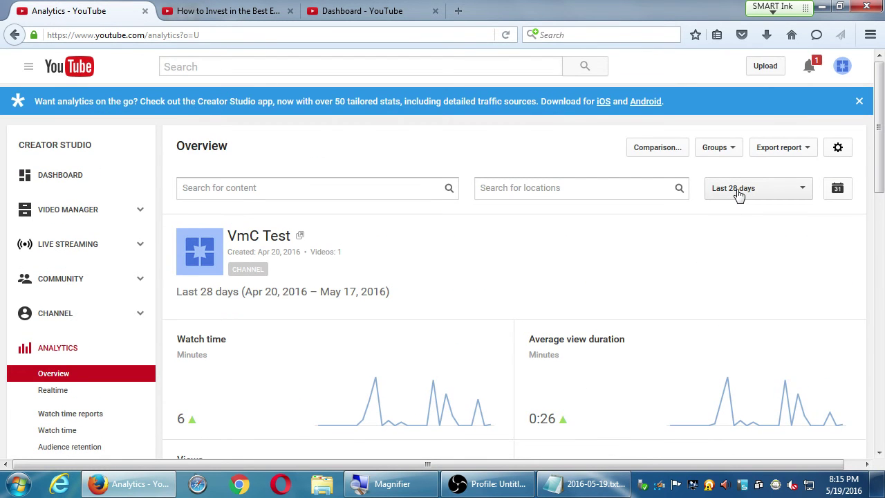
left_click(739, 195)
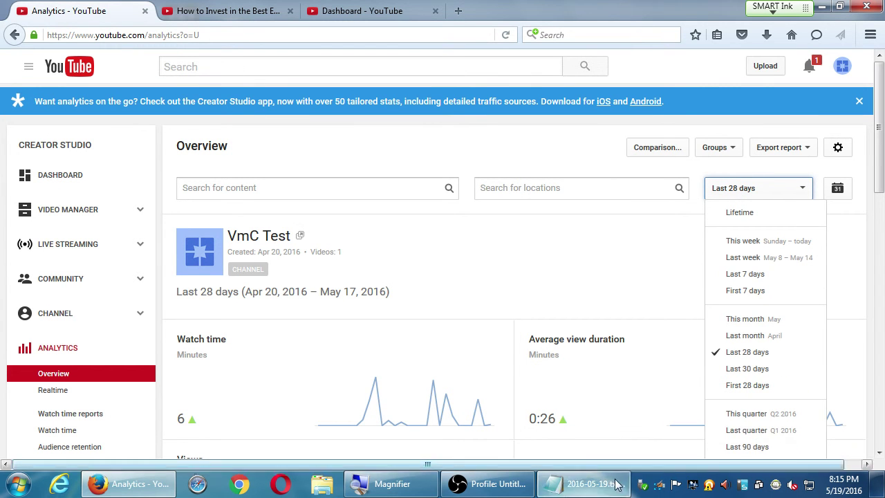
left_click(555, 269)
- Inspect the top video's details and the overview's top geographies, gender, traffic sources and playback locations summaries
scroll(563, 306, "down", 10)
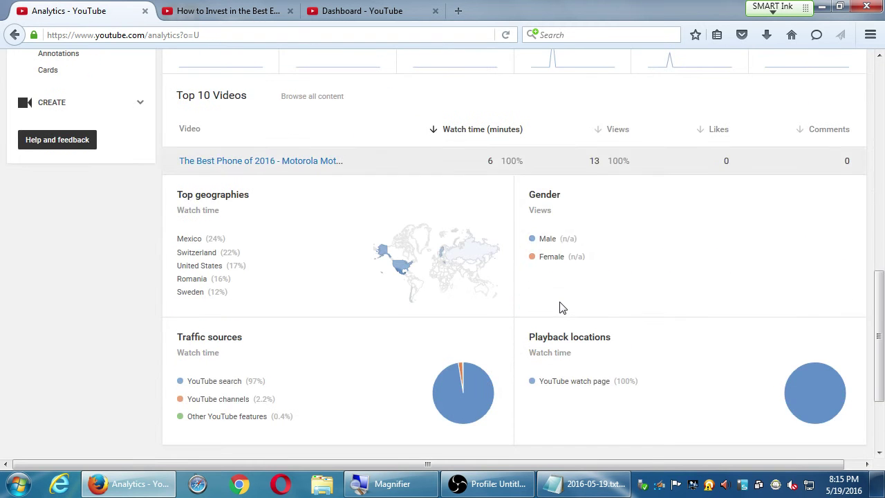
scroll(557, 312, "up", 3)
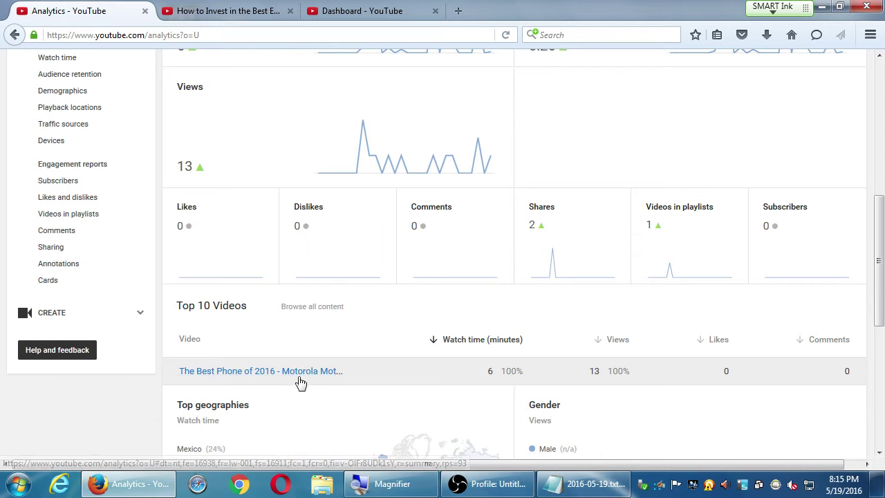
mouse_move(294, 379)
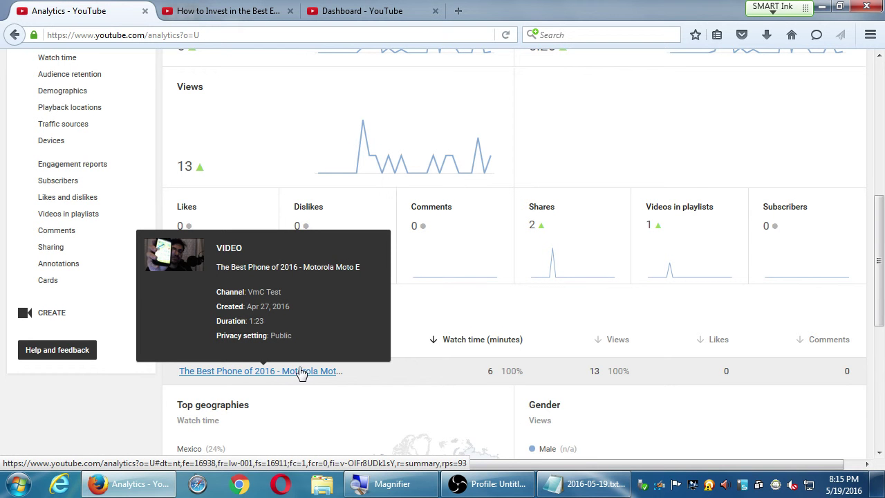
scroll(593, 367, "down", 5)
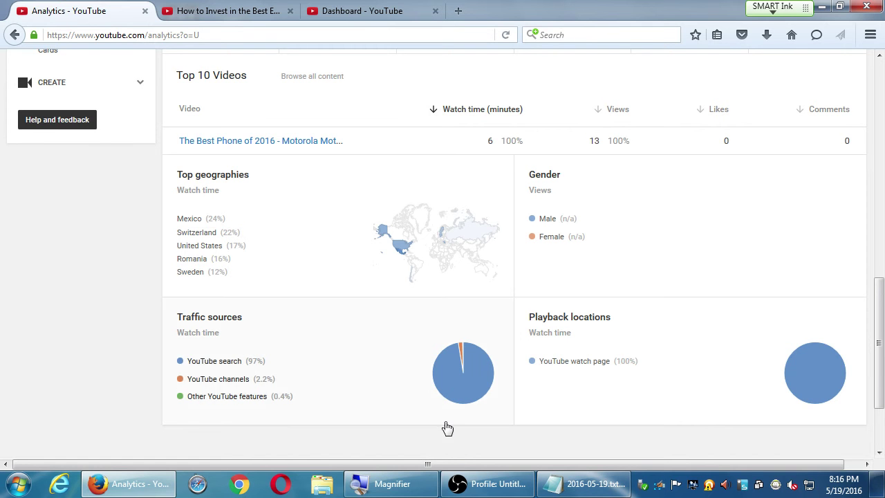
scroll(447, 429, "up", 5)
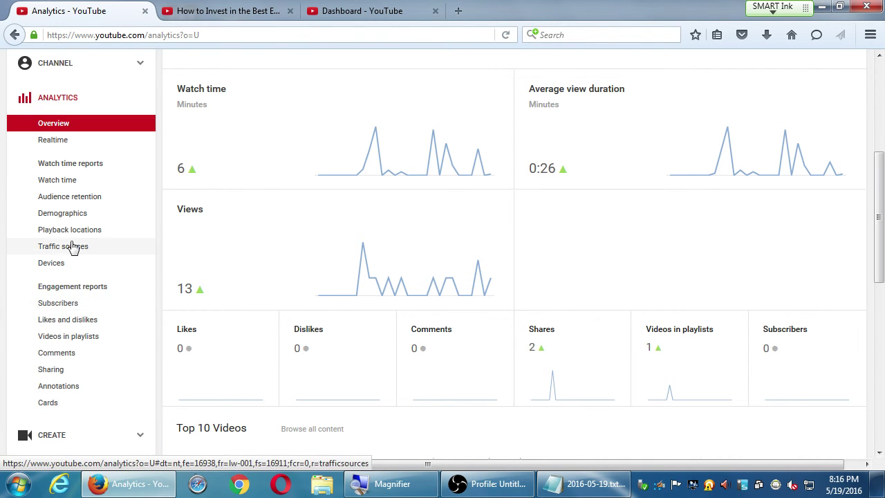
- Open the Devices report and examine its watch time chart and device type breakdown
left_click(72, 269)
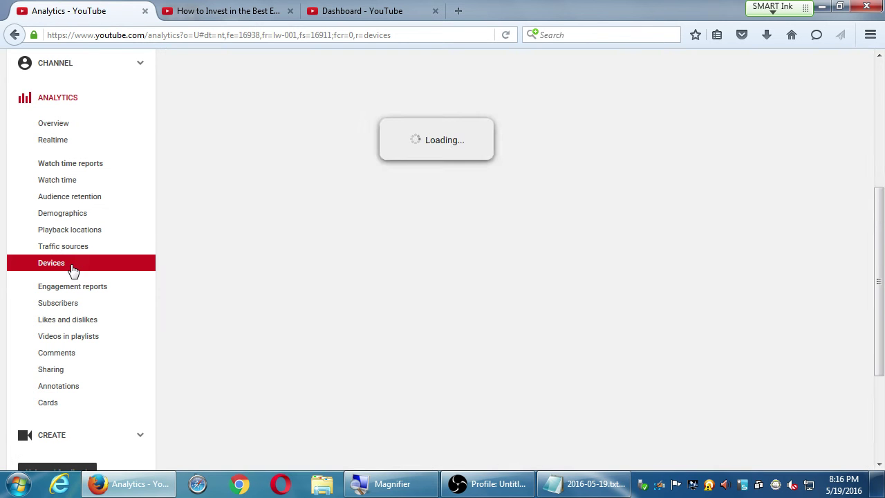
scroll(397, 359, "down", 1)
scroll(408, 384, "down", 5)
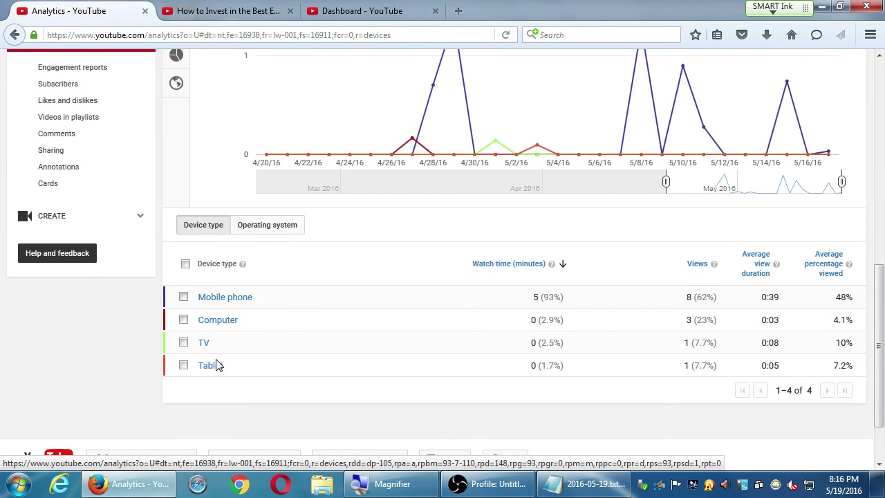
scroll(228, 365, "up", 9)
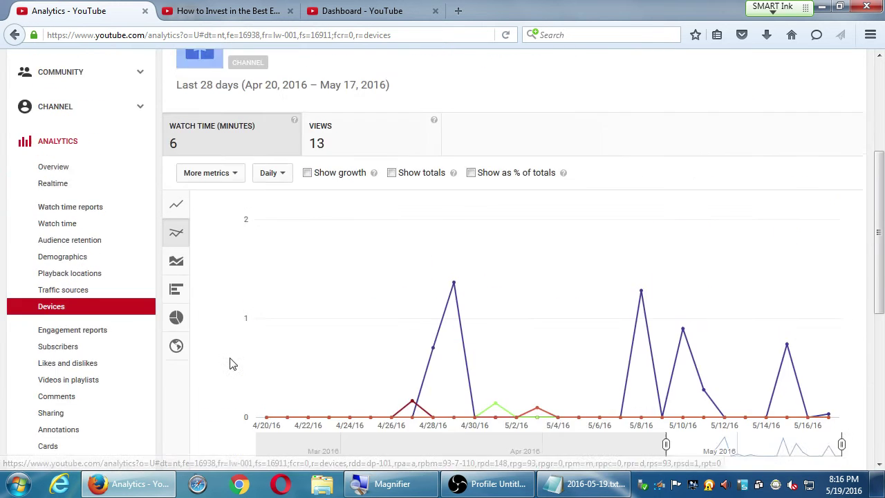
scroll(214, 296, "down", 11)
scroll(214, 295, "up", 8)
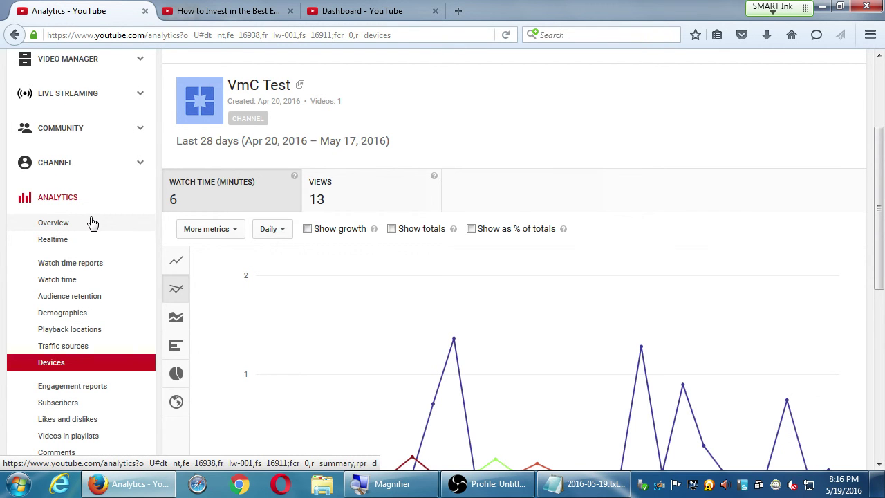
- Open the Create section's Audio Library and look over its free music tracks and related pages
scroll(93, 223, "down", 3)
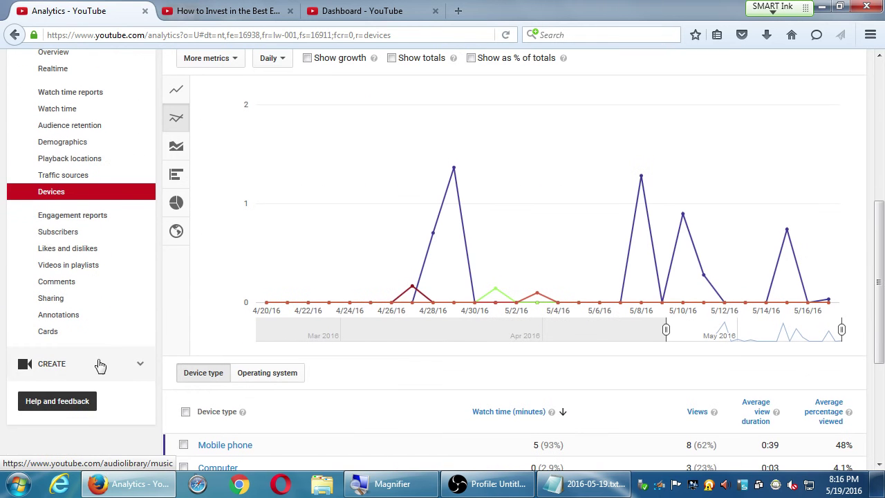
left_click(63, 371)
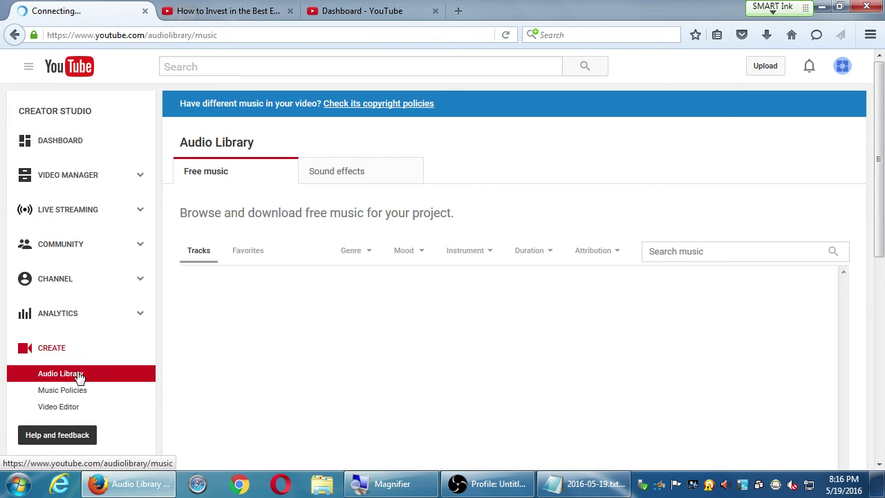
scroll(152, 401, "down", 1)
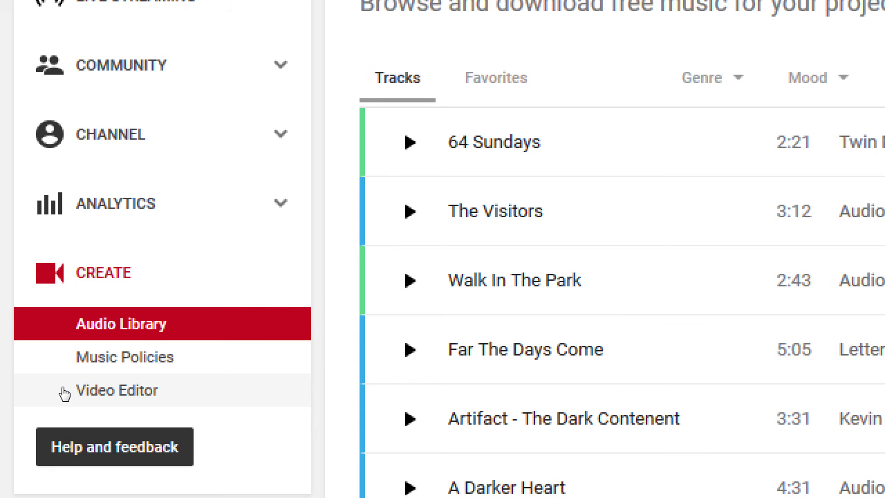
- Open the Video Editor and look over the My Edited Video project's preview, media library and timeline
left_click(65, 391)
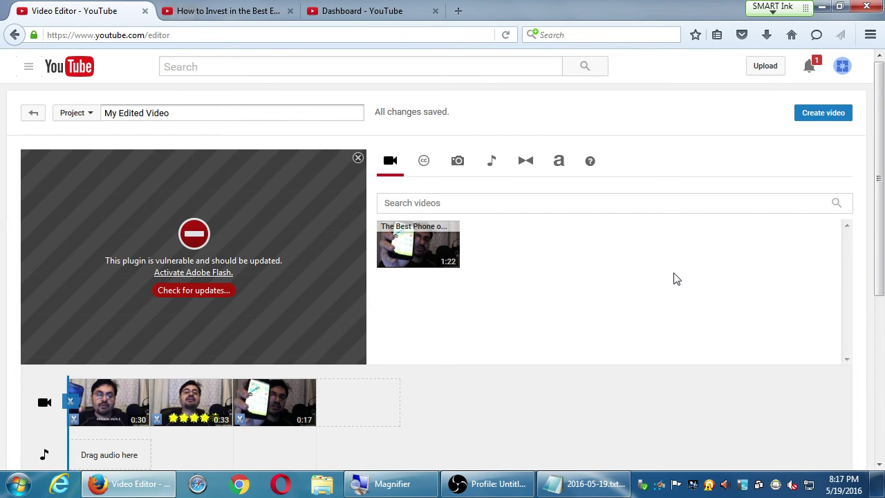
scroll(577, 304, "down", 3)
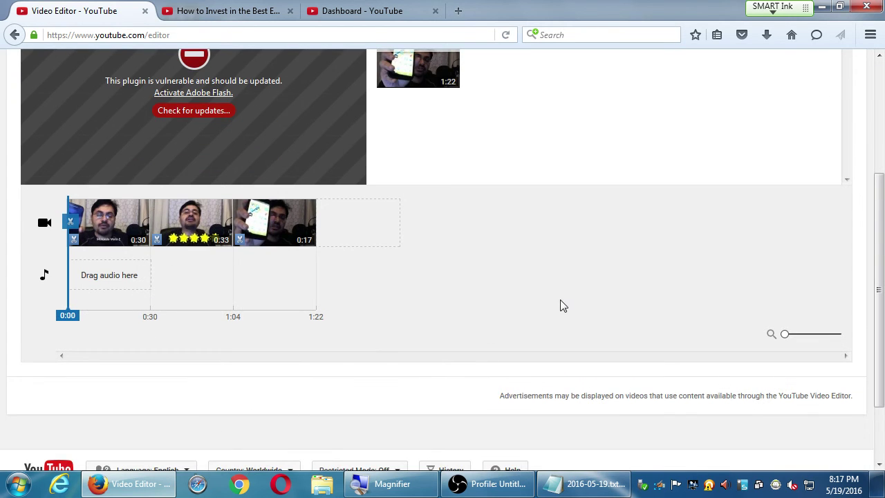
scroll(432, 194, "up", 3)
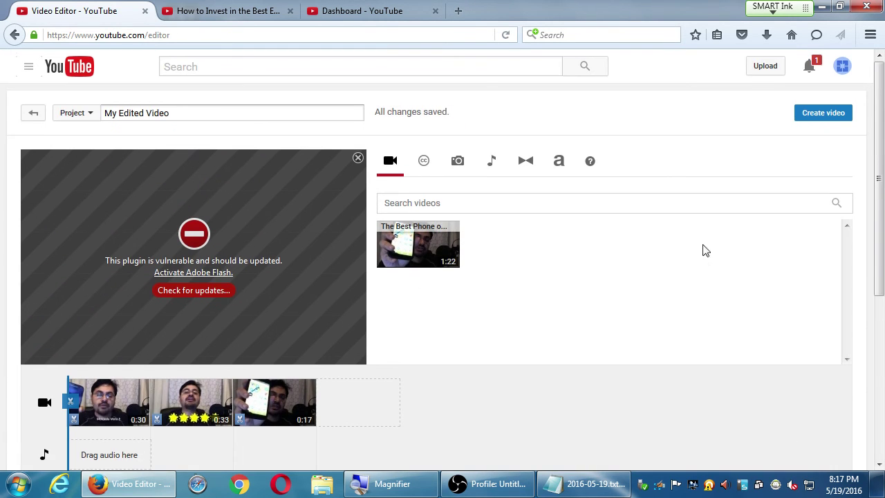
scroll(609, 362, "down", 1)
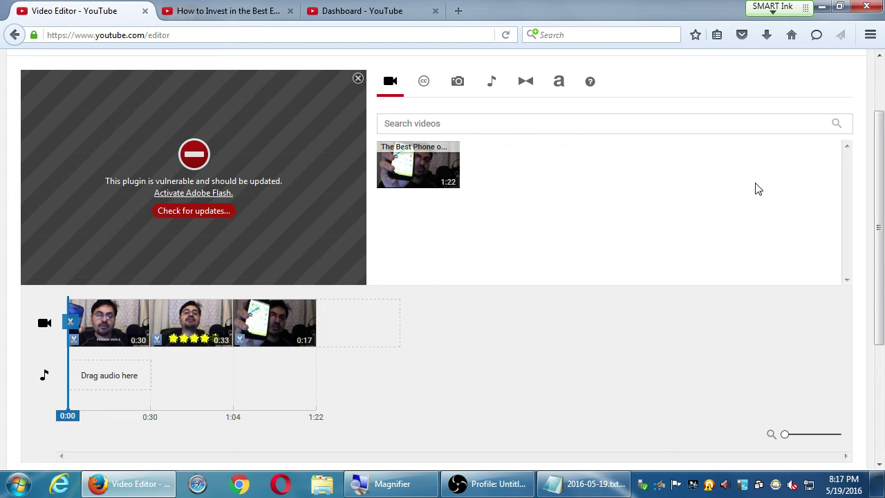
scroll(612, 368, "up", 1)
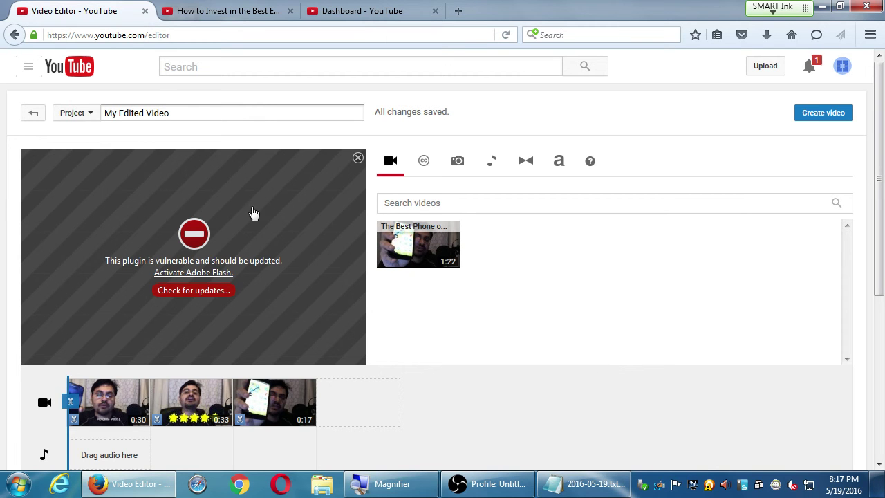
- Leave the Video Editor for the Audio Library and unmute the computer's sound
left_click(33, 114)
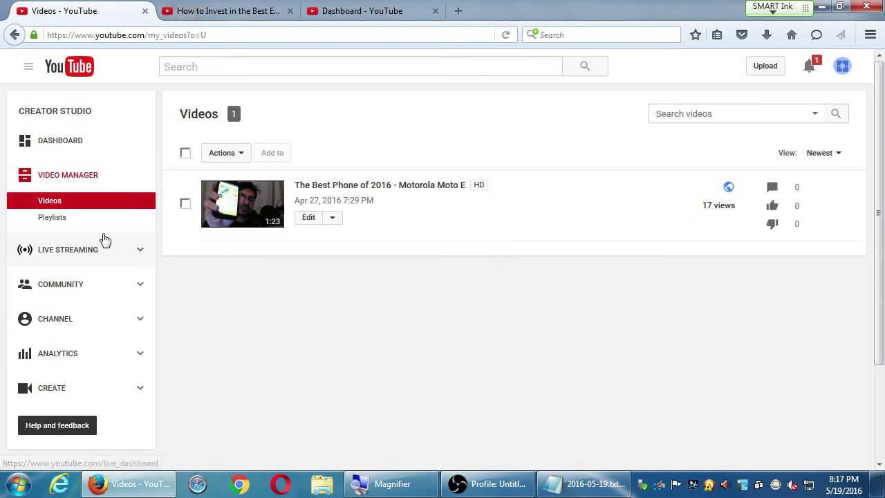
left_click(95, 406)
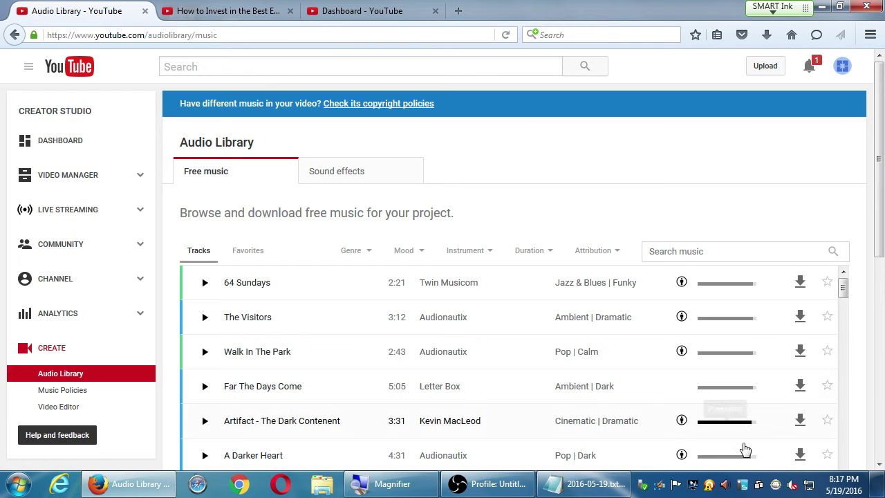
left_click(792, 484)
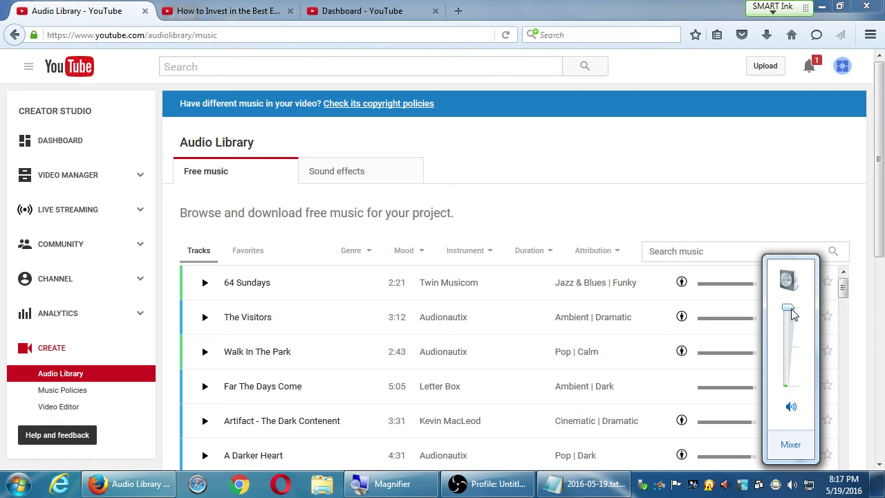
left_click(683, 161)
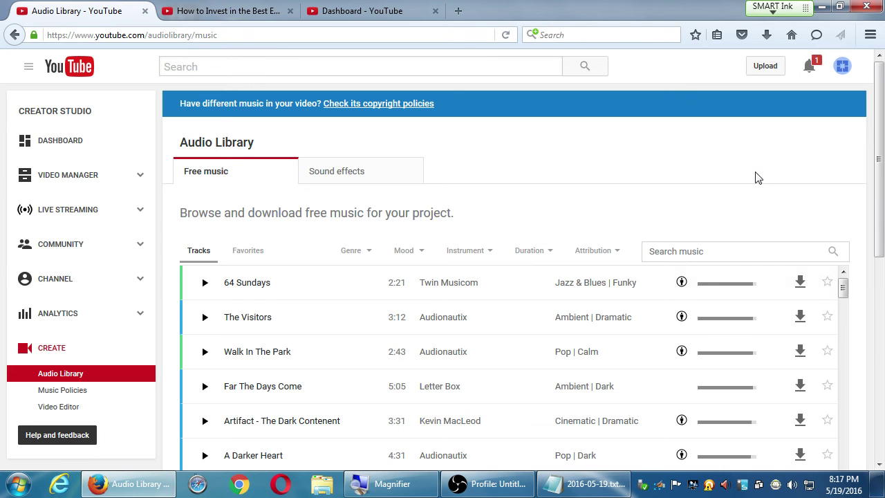
- Preview the free music tracks 64 Sundays and A Darker Heart, pausing each one after listening
left_click(205, 285)
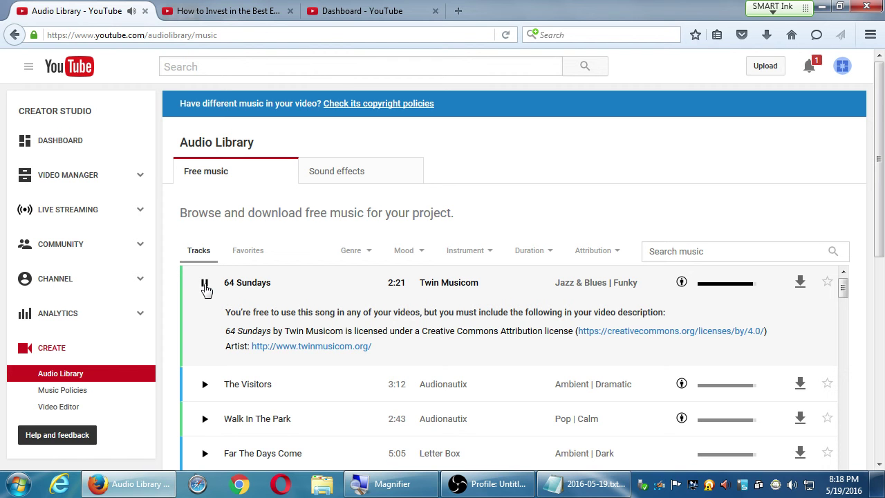
left_click(205, 285)
scroll(242, 307, "down", 2)
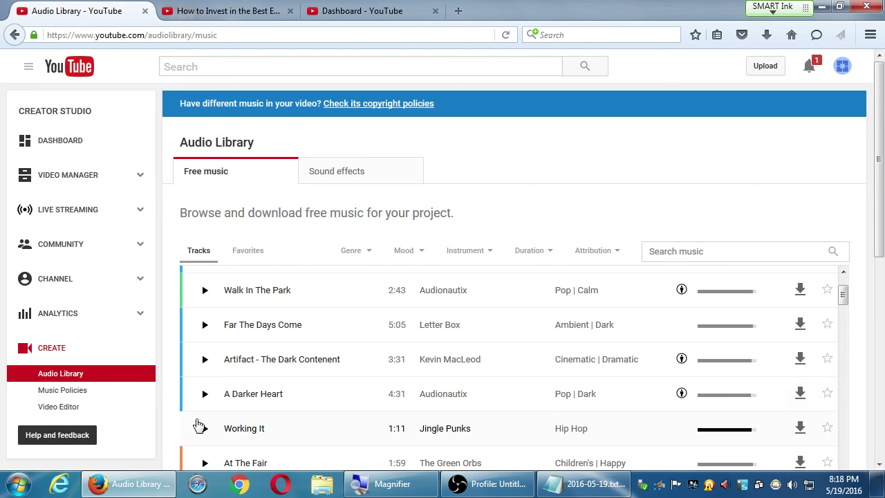
left_click(203, 396)
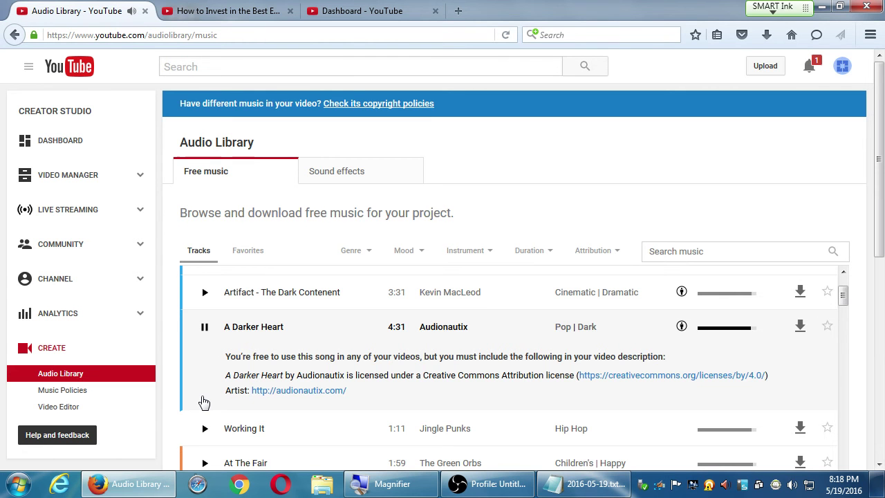
left_click(205, 327)
- Filter the Audio Library's free music list to the Rock genre
scroll(494, 448, "up", 5)
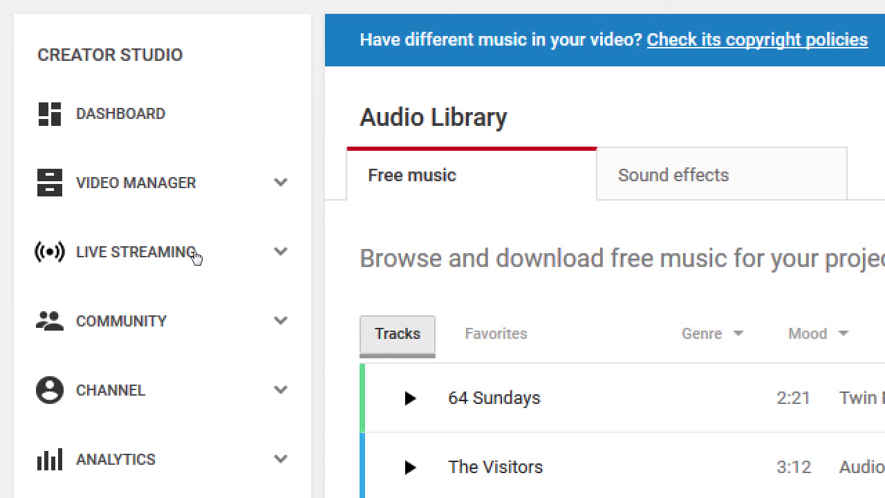
key("Tab")
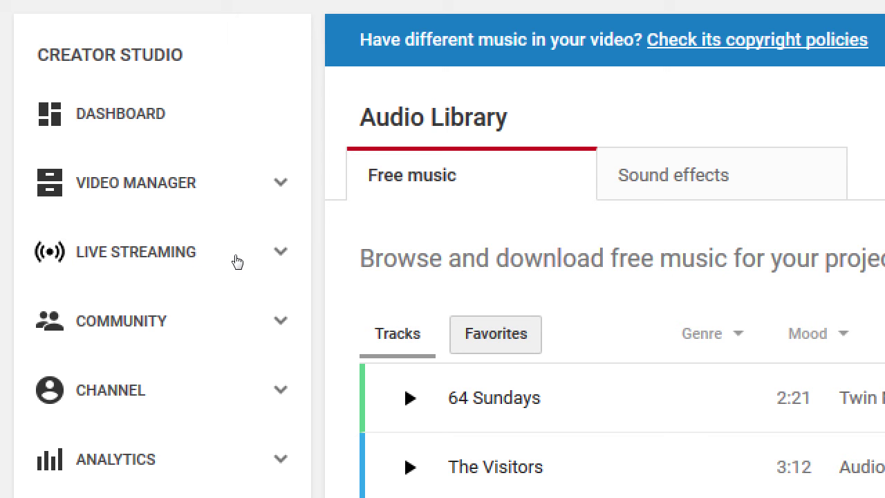
key("Tab")
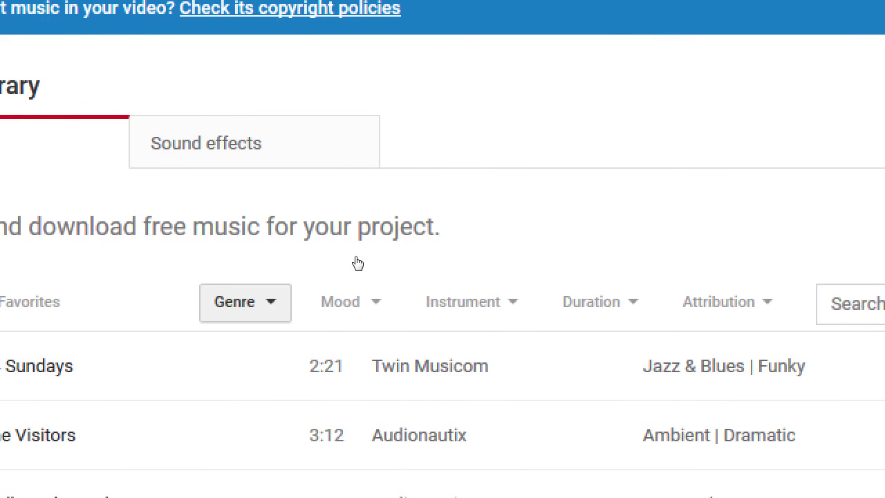
key("Return")
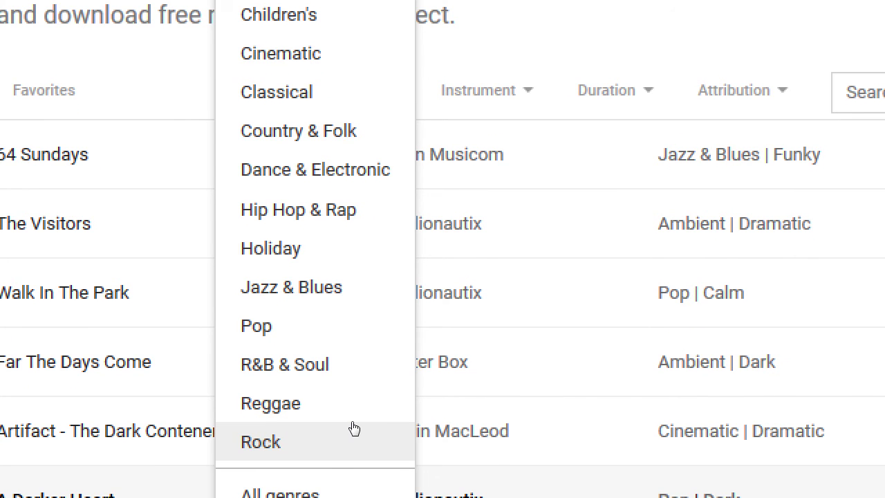
left_click(354, 428)
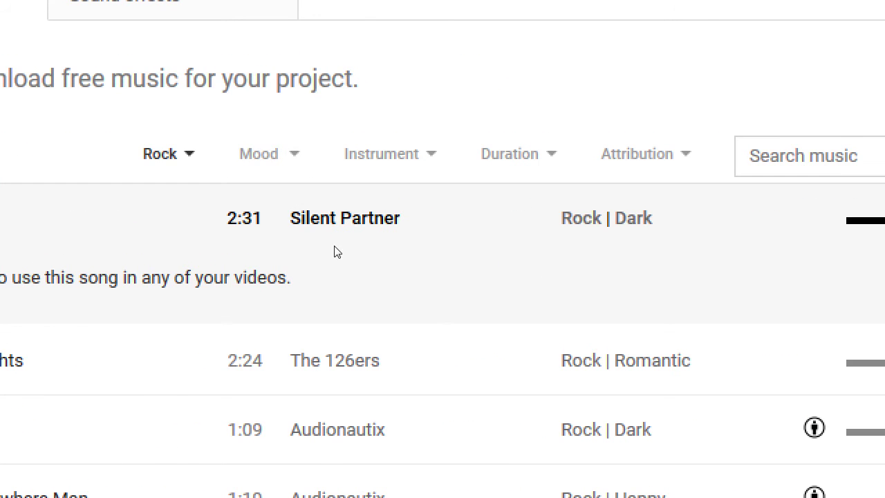
- Reset the free music list's genre filter to All genres and return to the start of the list
key("Return")
key("Up")
key("Up")
key("Up")
key("Up")
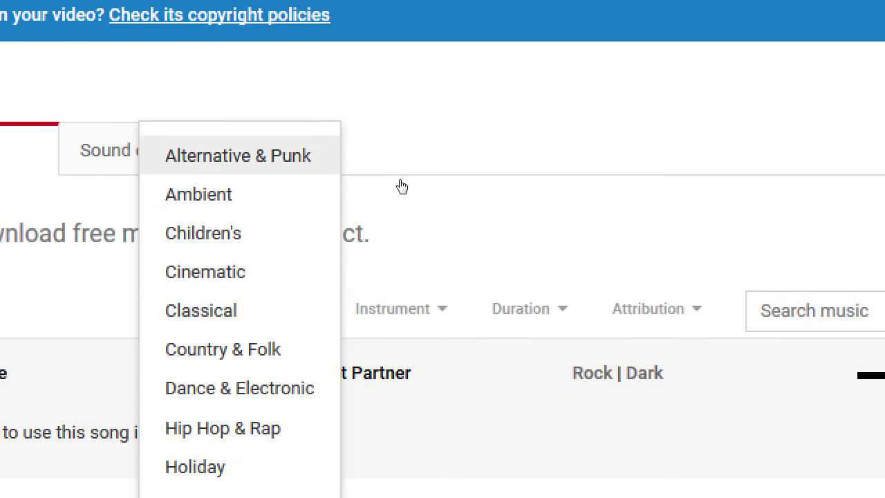
key("Down")
key("Down")
key("Down")
key("Down")
key("Down")
key("Down")
key("Down")
key("Down")
key("Down")
key("Down")
key("Down")
key("Down")
key("Down")
key("Down")
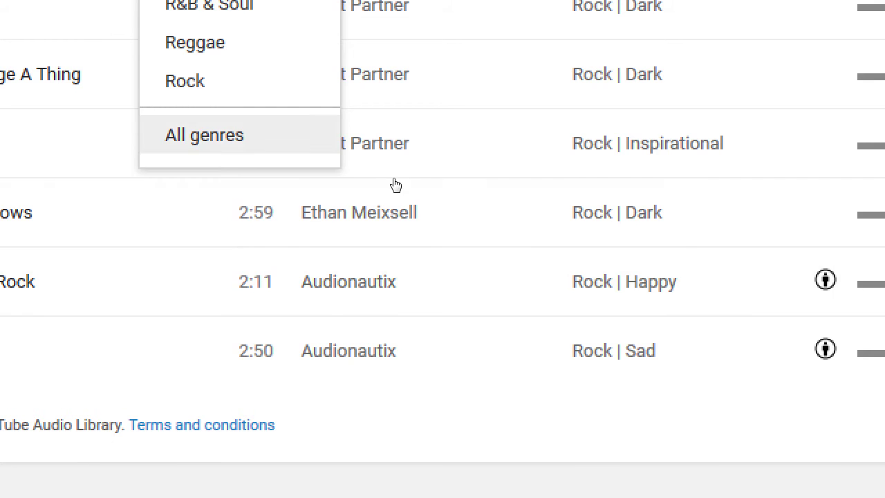
key("Return")
scroll(385, 134, "down", 1)
scroll(394, 144, "up", 8)
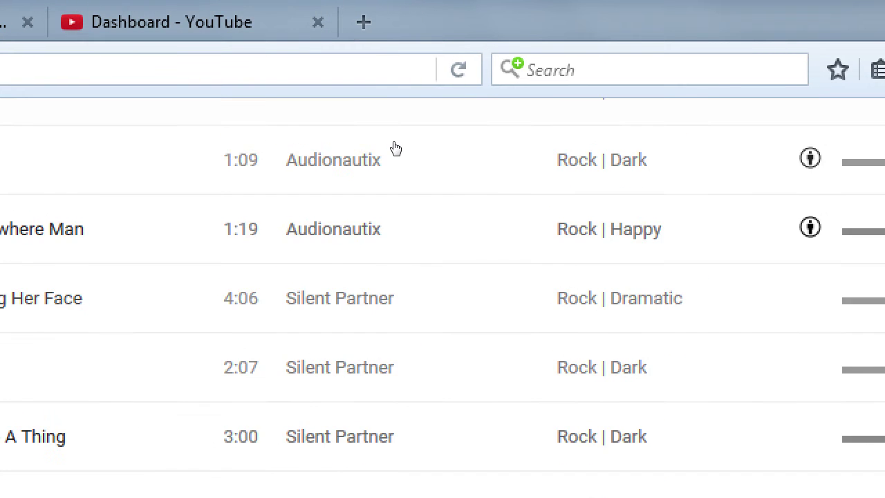
- Filter the free music list to the Dramatic mood and preview the track Himalayan Atmosphere
scroll(393, 145, "up", 2)
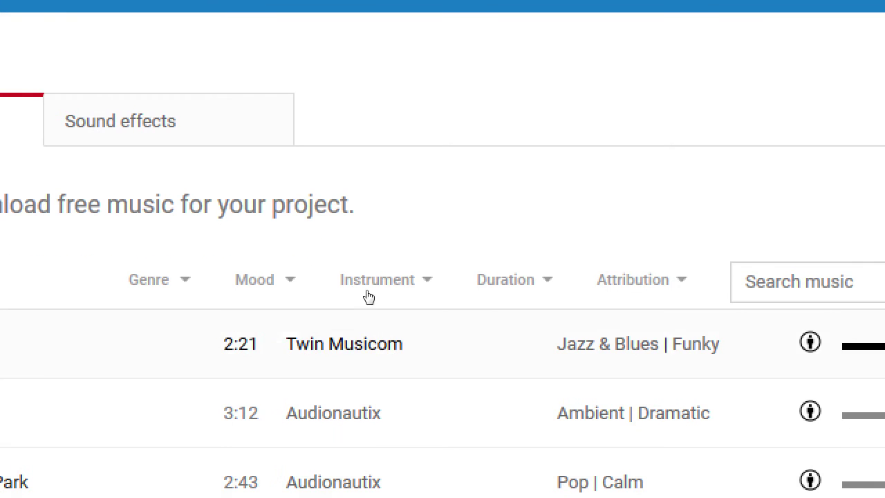
key("Tab")
key("Return")
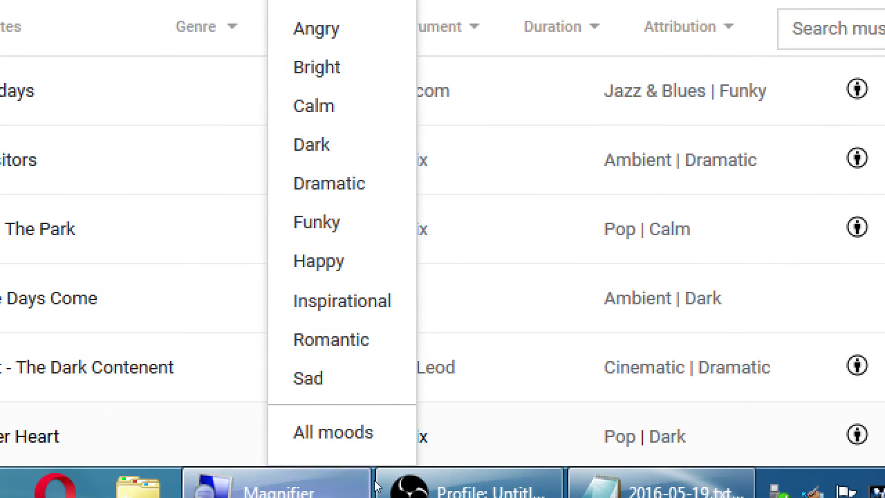
key("Down")
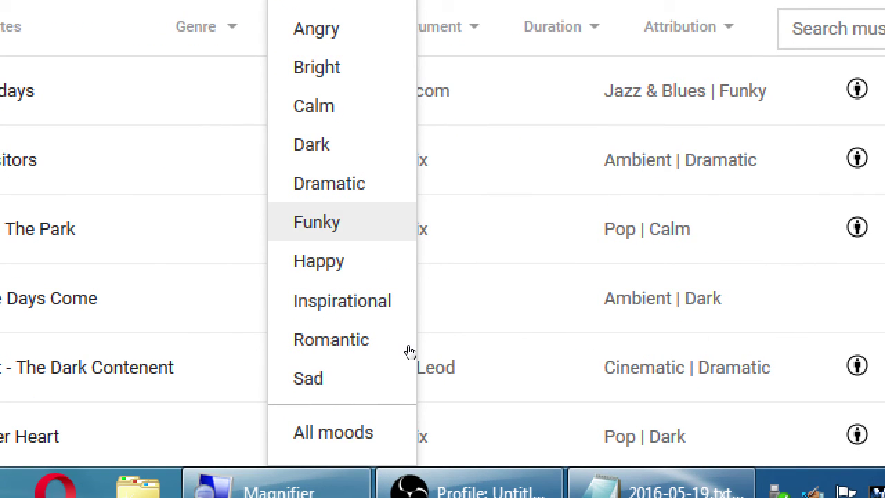
key("Up")
key("Return")
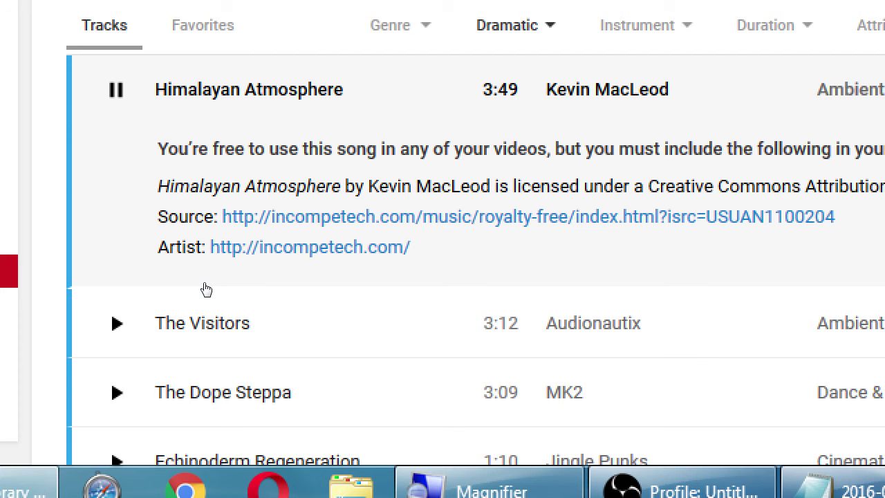
- Reset the mood filter to All moods and show the options of the Instrument filter
key("Return")
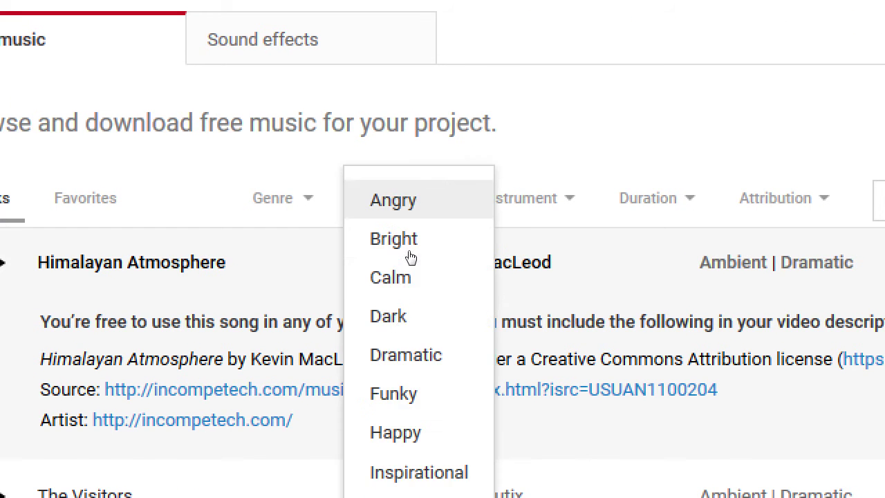
left_click(397, 469)
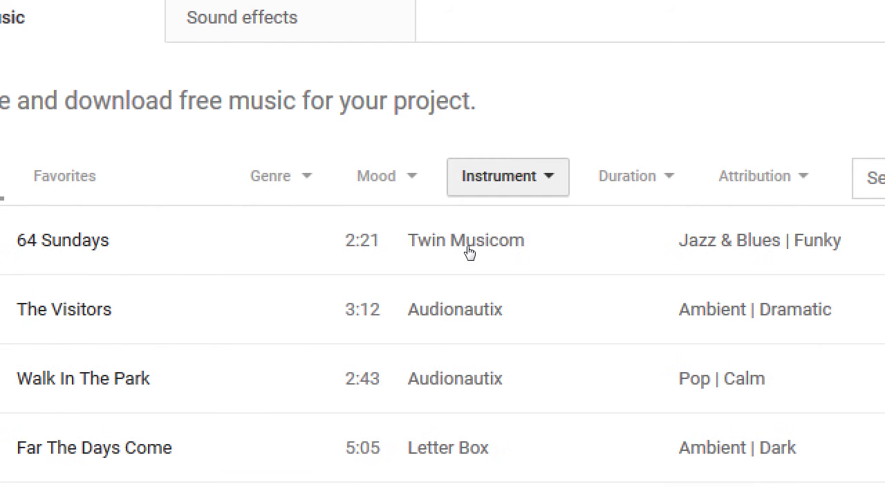
key("Return")
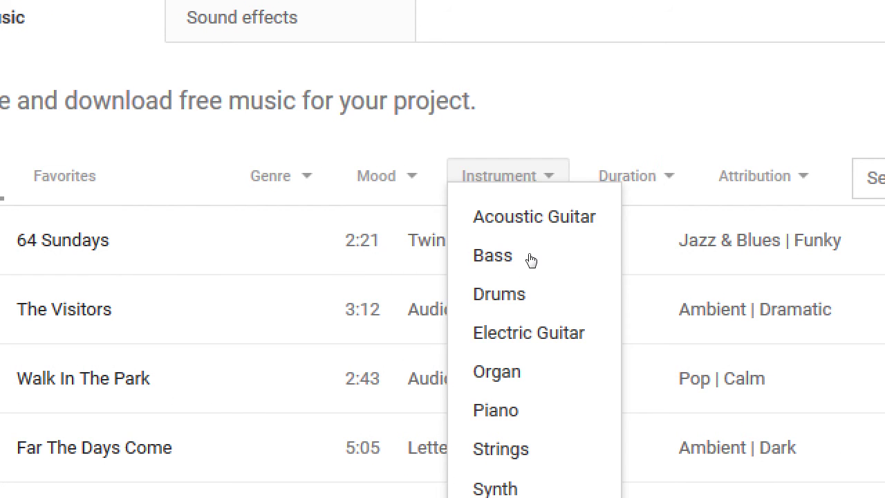
- Examine the Duration filter's ranges from < :30 to > 5:00 and close the list without choosing one
key("Tab")
key("Return")
key("Down")
key("Down")
key("Down")
key("Down")
key("Down")
key("Down")
key("Down")
key("Up")
key("Up")
key("Up")
key("Up")
key("Up")
key("Up")
key("Up")
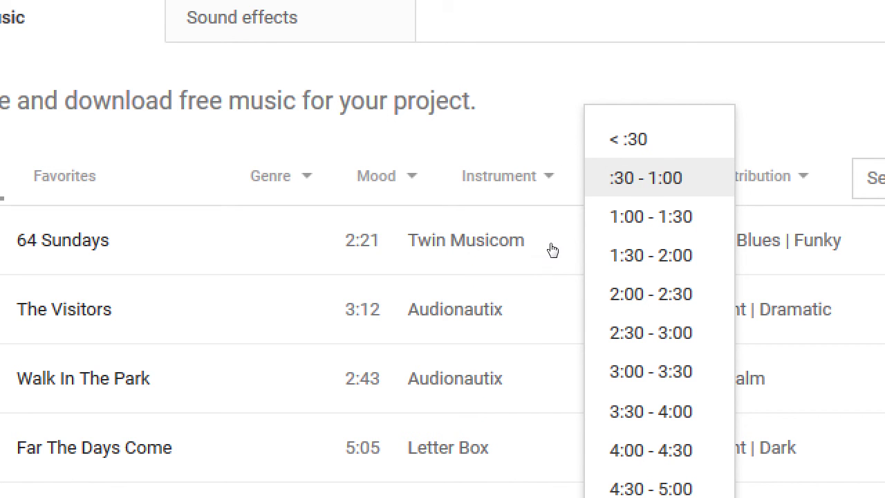
key("Up")
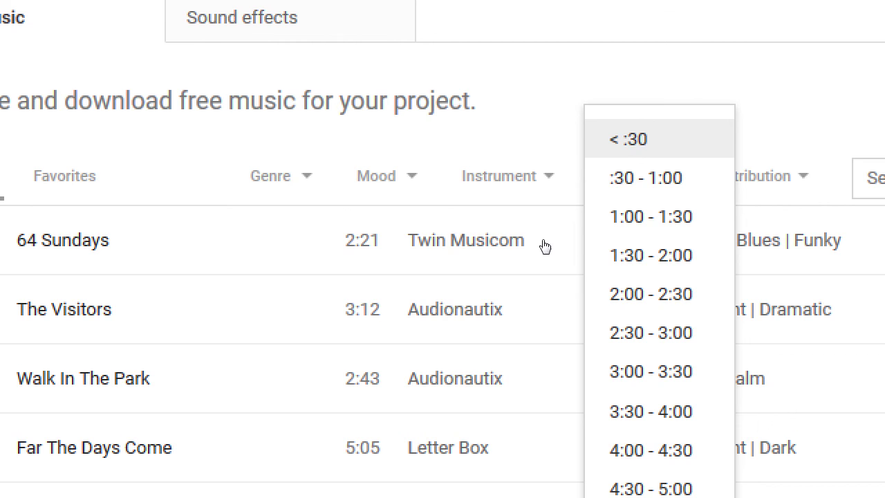
key("Down")
key("Down")
key("Down")
key("Down")
key("Down")
key("Down")
key("Down")
key("Down")
key("Down")
key("Down")
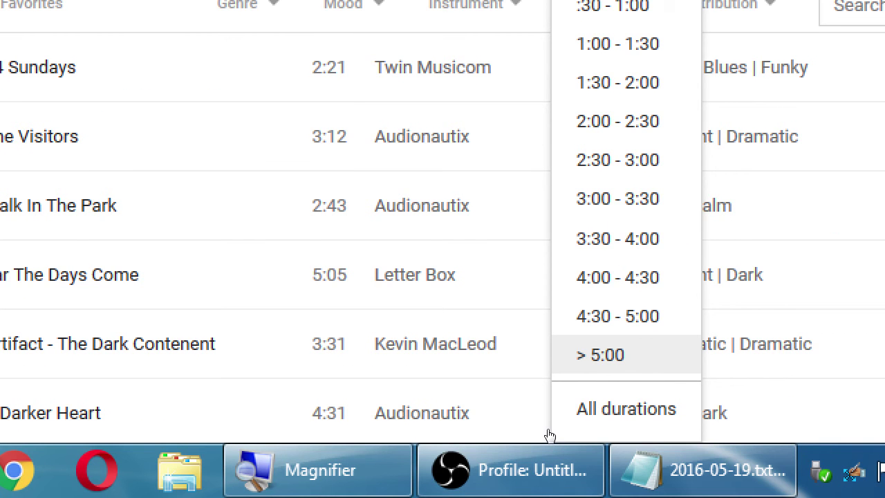
key("Escape")
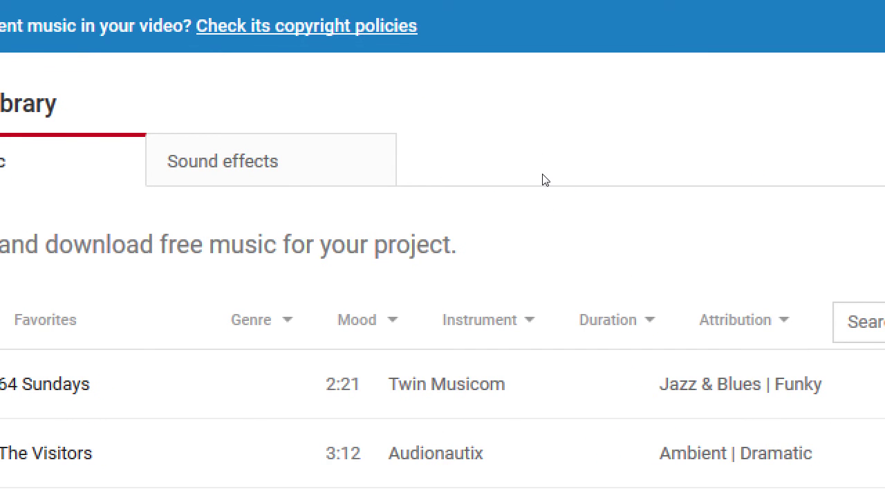
- Search the free music for "thanks" and preview the track Cosmos, pausing it after listening
key("Tab")
key("Tab")
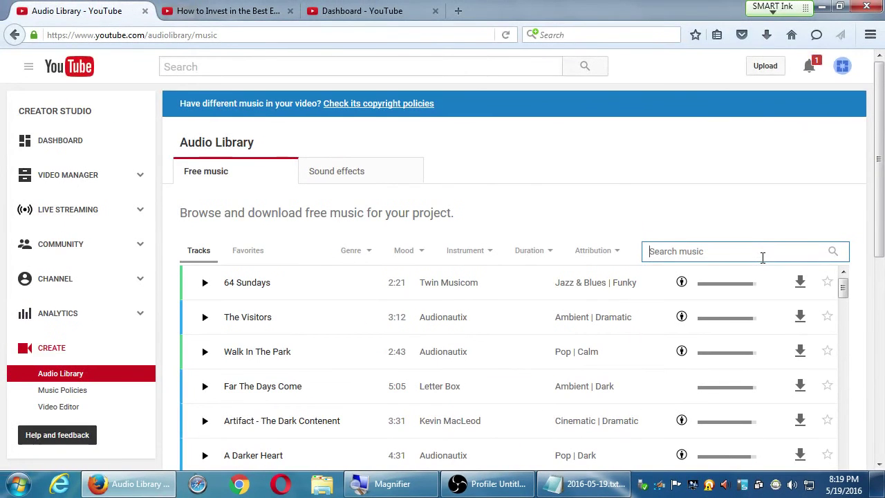
type("thanks")
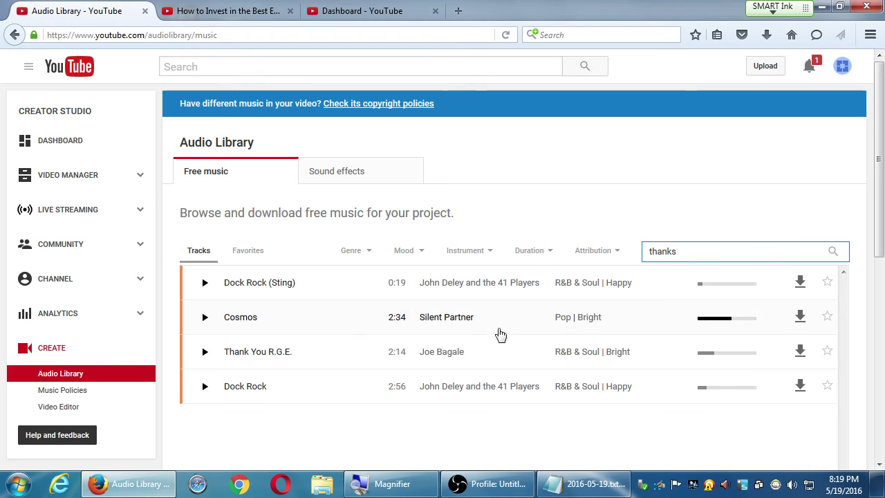
left_click(205, 318)
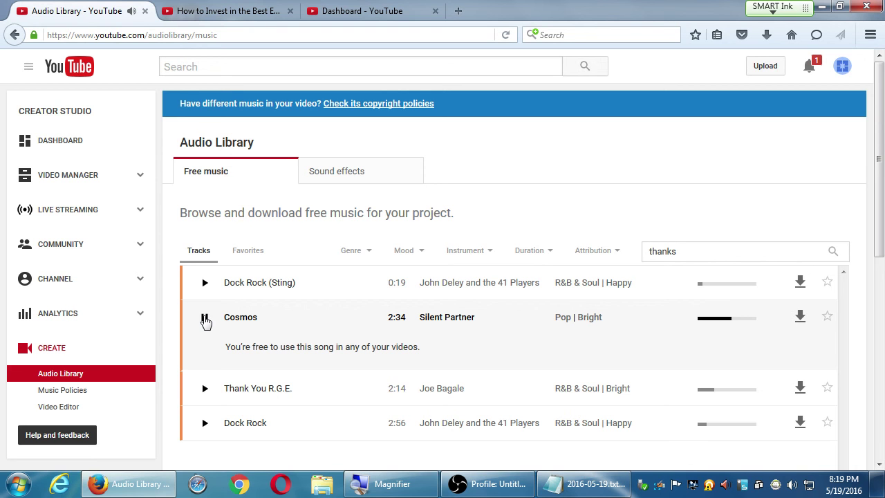
left_click(204, 318)
- Clear the search term and rerun the empty search to restore the full free music list
left_click(647, 251)
double_click(650, 251)
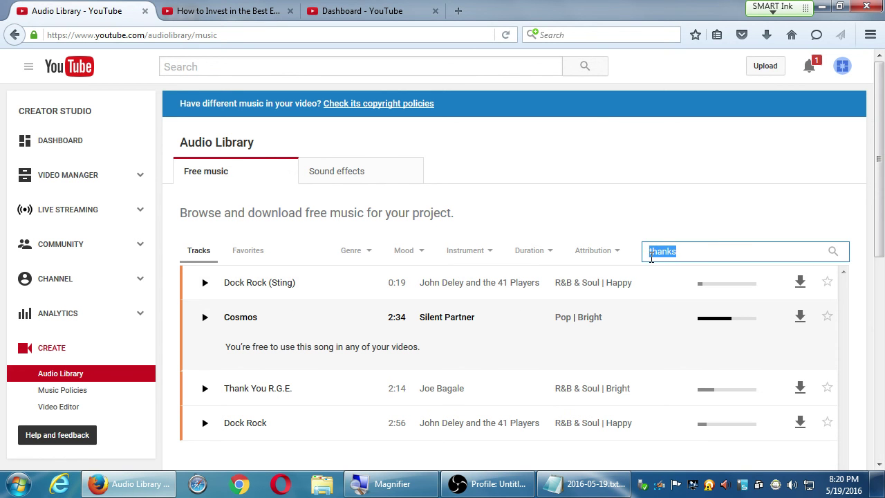
key("BackSpace")
left_click(688, 209)
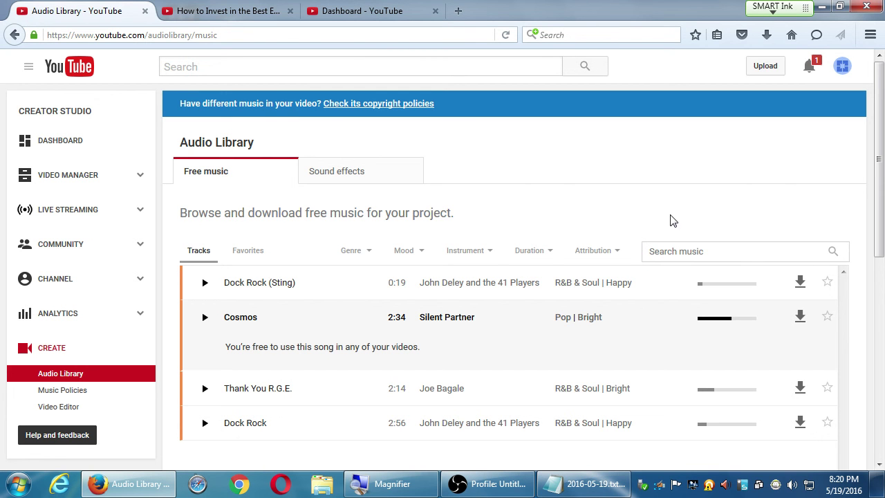
left_click(690, 251)
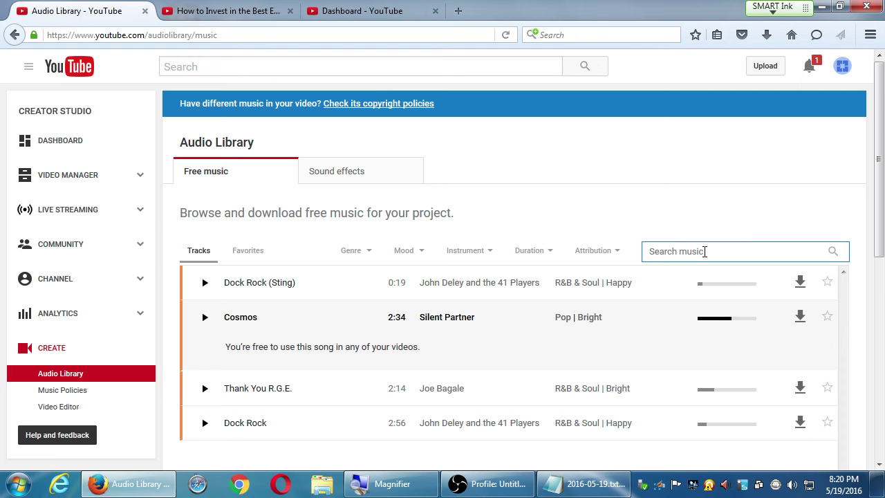
key("Return")
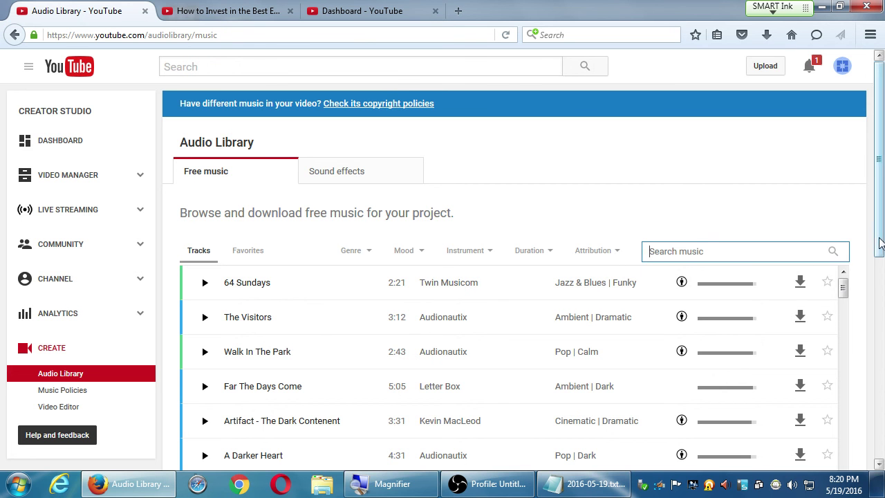
- Browse deep into the free music list and preview the track Funkorama, pausing it after listening
left_click_drag(879, 247, 882, 302)
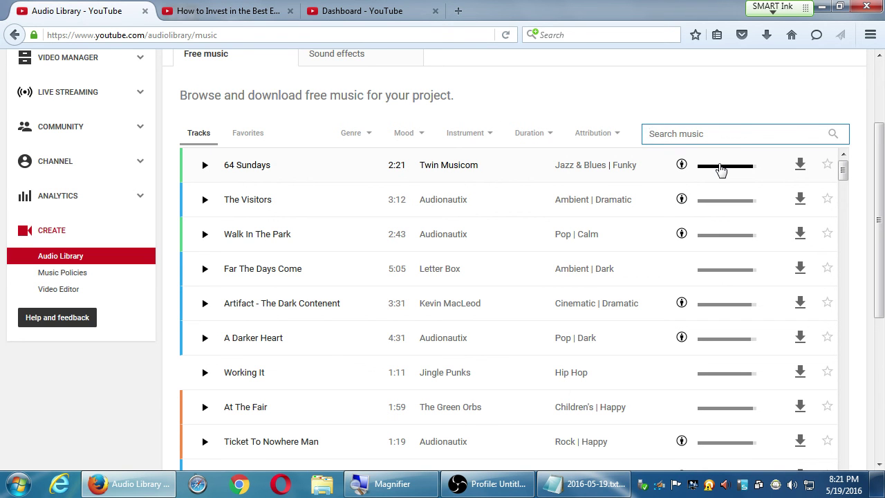
left_click_drag(843, 171, 847, 442)
scroll(670, 346, "down", 10)
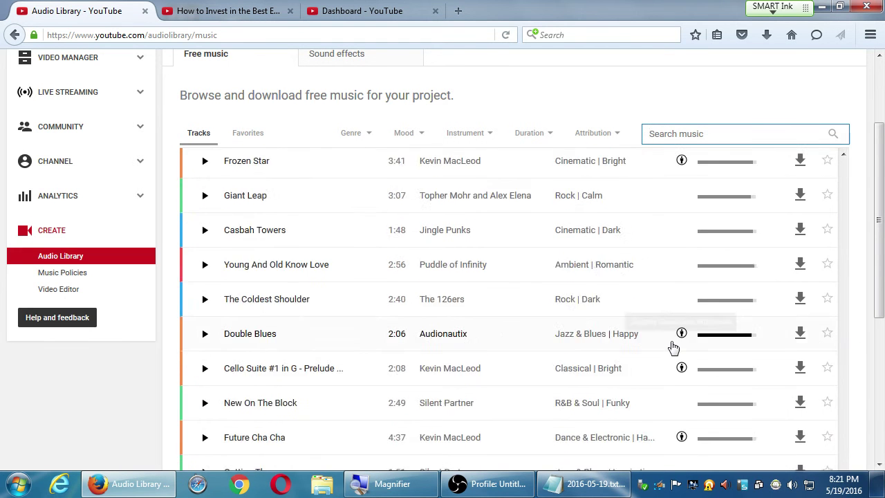
scroll(667, 345, "down", 5)
scroll(665, 351, "down", 5)
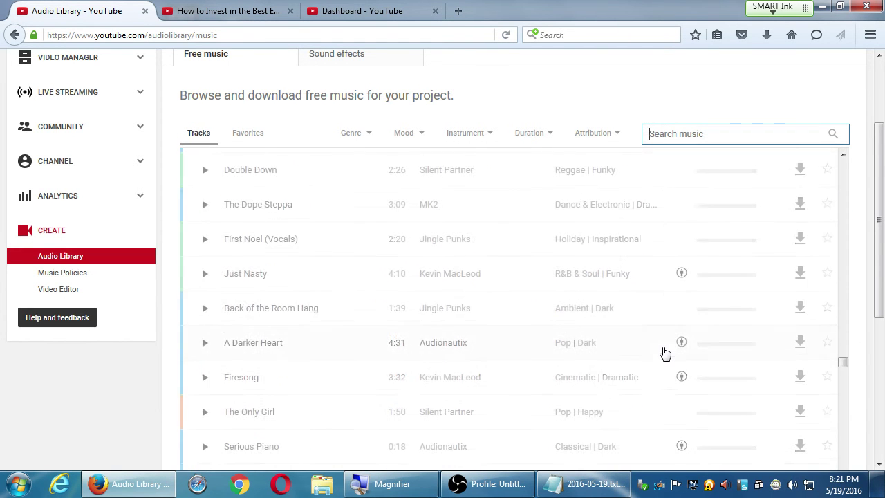
scroll(643, 366, "down", 2)
scroll(644, 367, "down", 5)
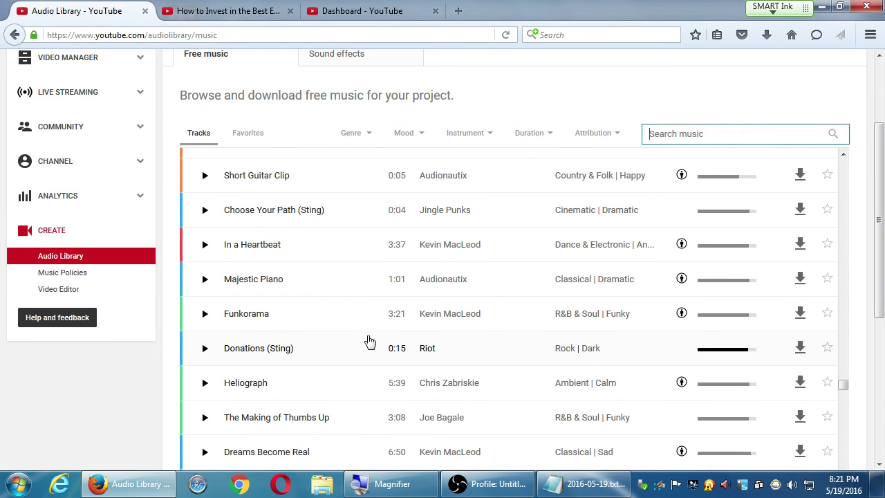
left_click(205, 315)
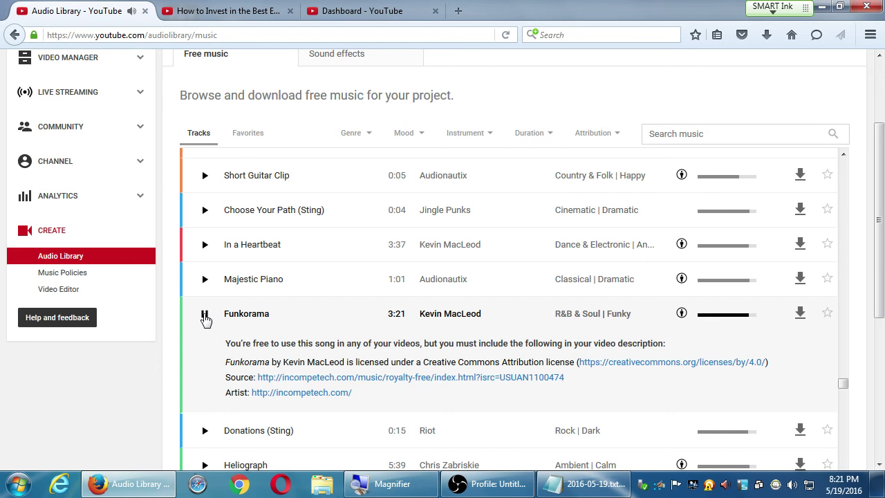
left_click(204, 315)
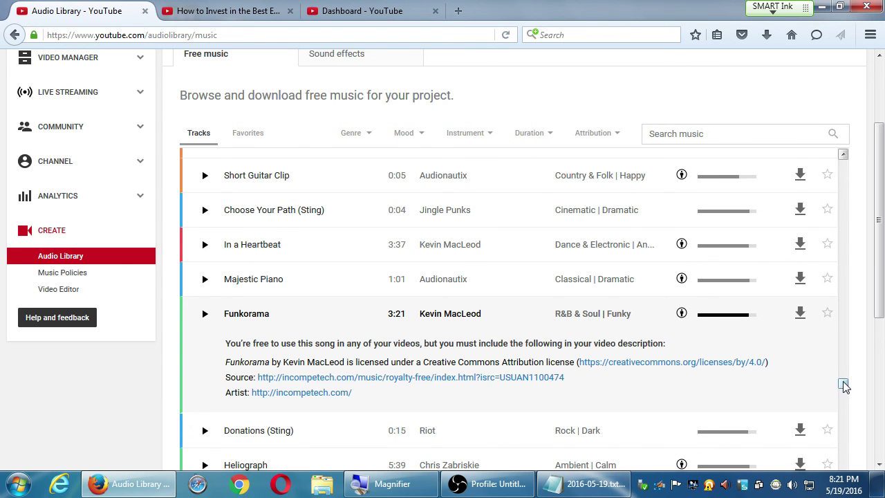
left_click_drag(843, 384, 842, 444)
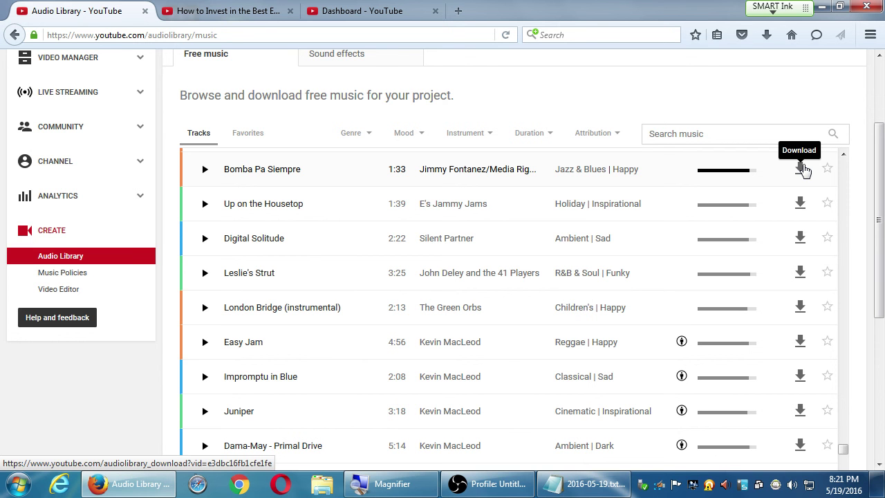
- Show the desktop and play Tech Review Tuesday Episode 4 Motorola Moto E.mp4 from the Yt folder
key("super+d")
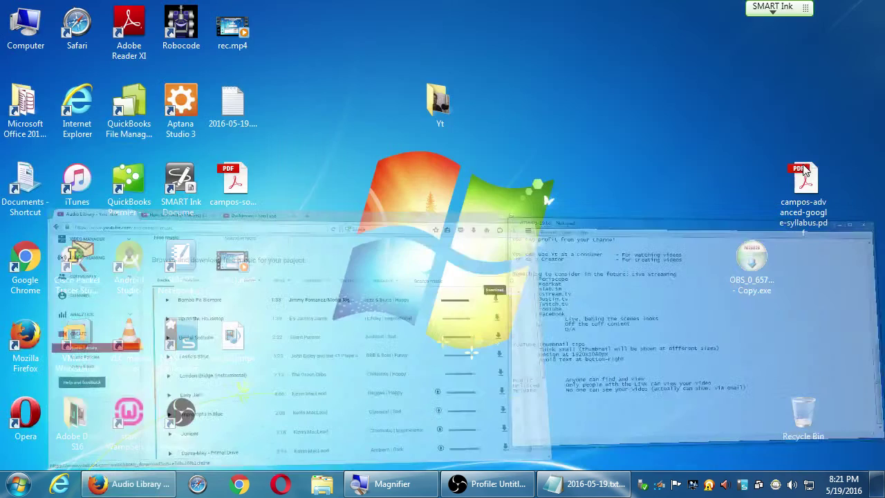
double_click(441, 100)
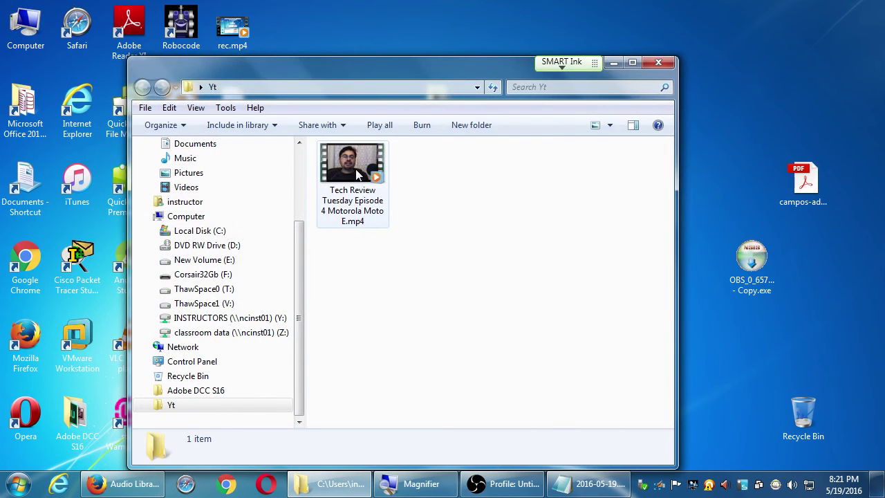
double_click(357, 173)
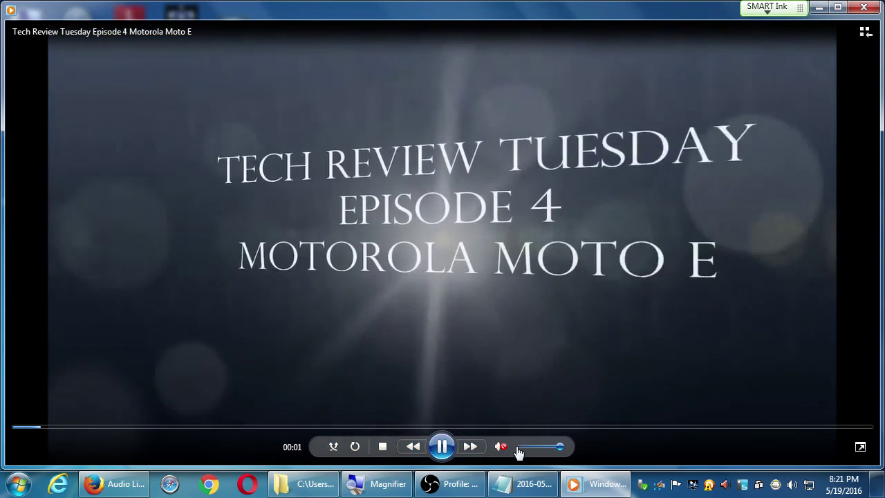
- Unmute the video, replay its opening title and jump ahead to its closing credits
left_click(500, 446)
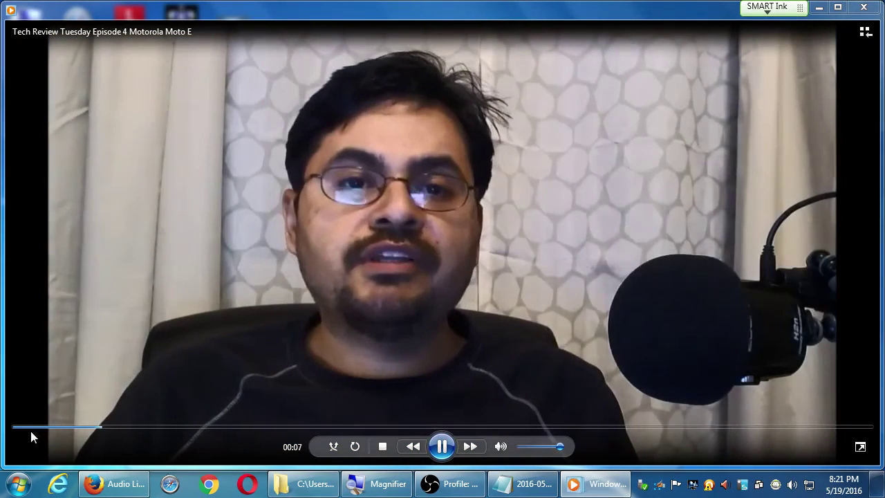
left_click(17, 428)
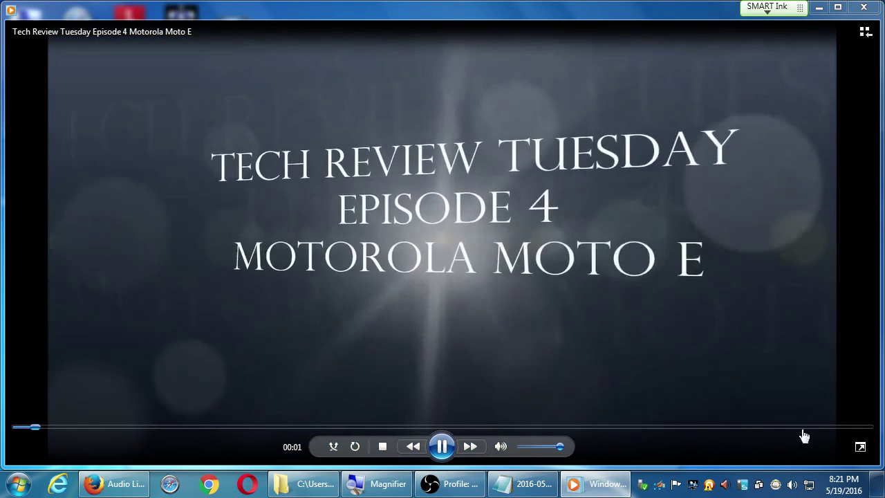
left_click(829, 429)
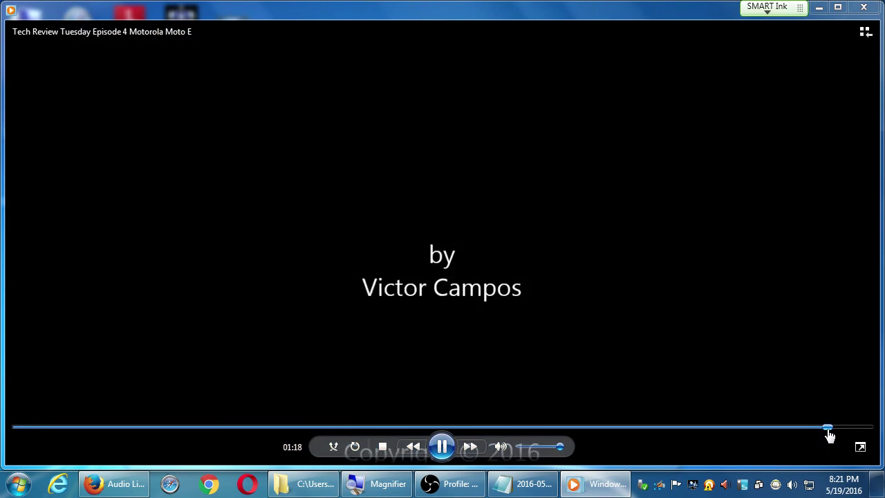
- Close the video and the Yt folder and switch back to the Audio Library in Firefox
left_click(863, 8)
left_click(576, 260)
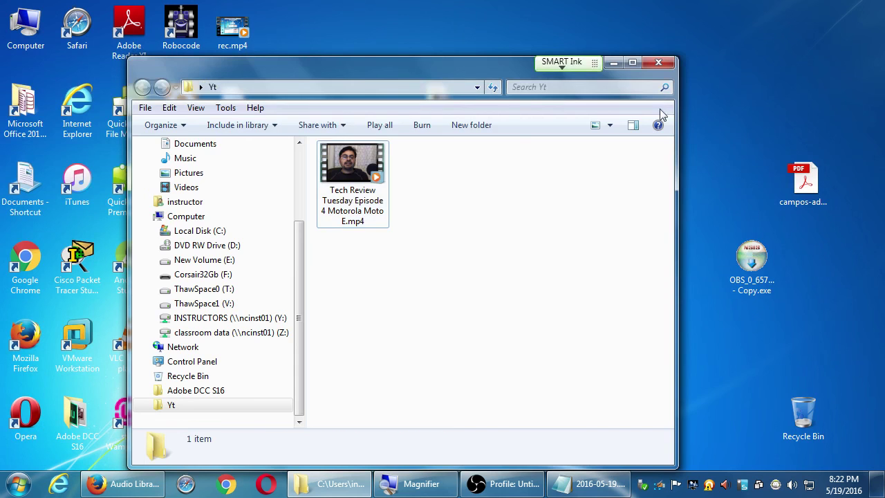
left_click(663, 65)
left_click(131, 484)
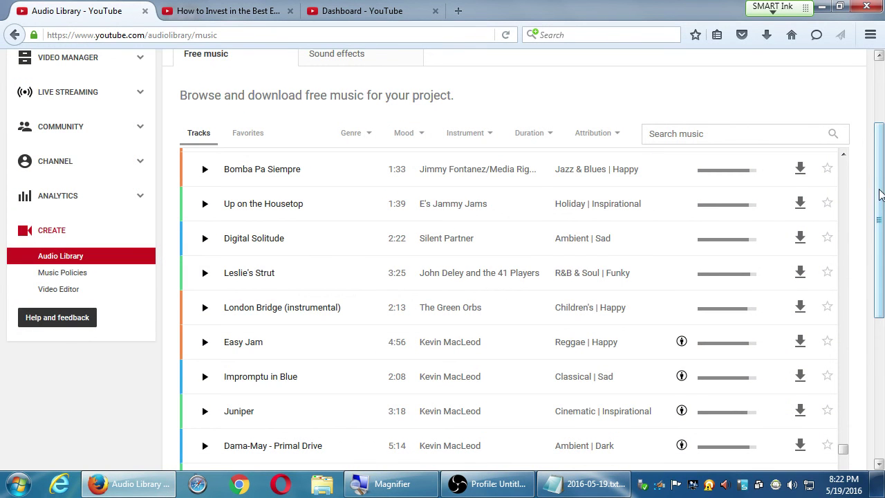
- Show the attribution requirements for the free music track Easy Jam
scroll(881, 168, "up", 2)
left_click_drag(881, 168, 882, 184)
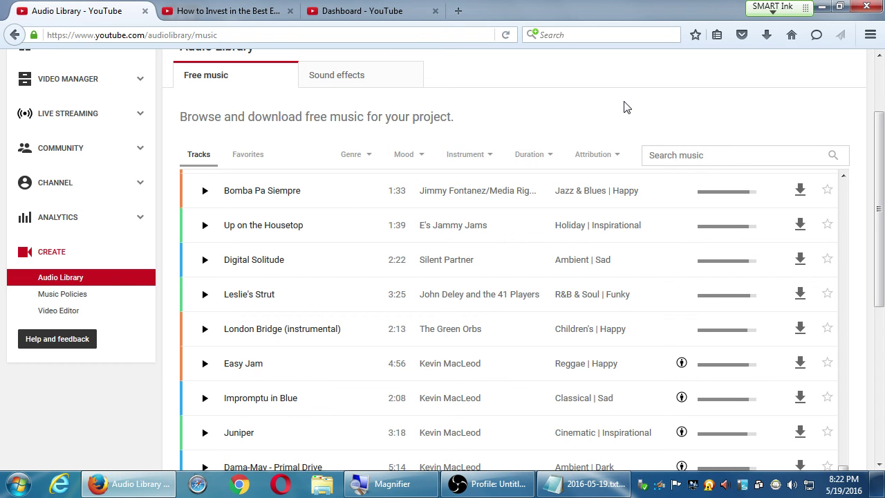
left_click(342, 367)
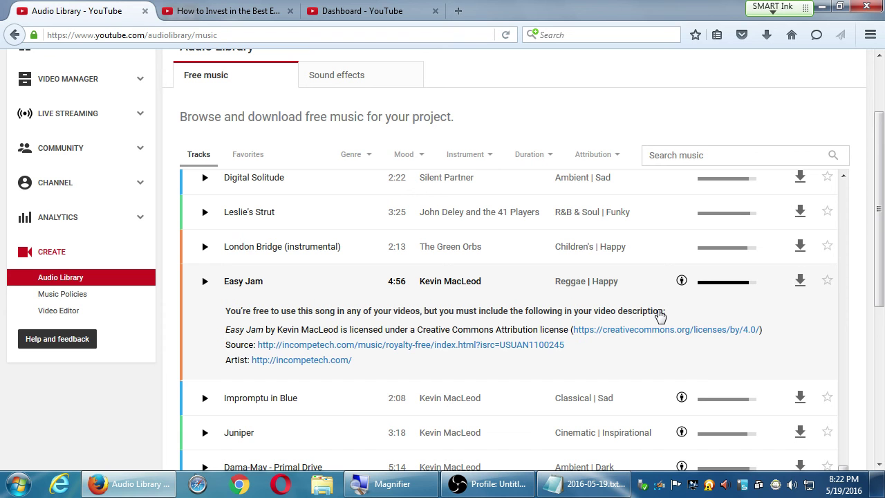
- Highlight the Easy Jam attribution text and filter the free music to tracks with Attribution not required
left_click_drag(353, 361, 226, 337)
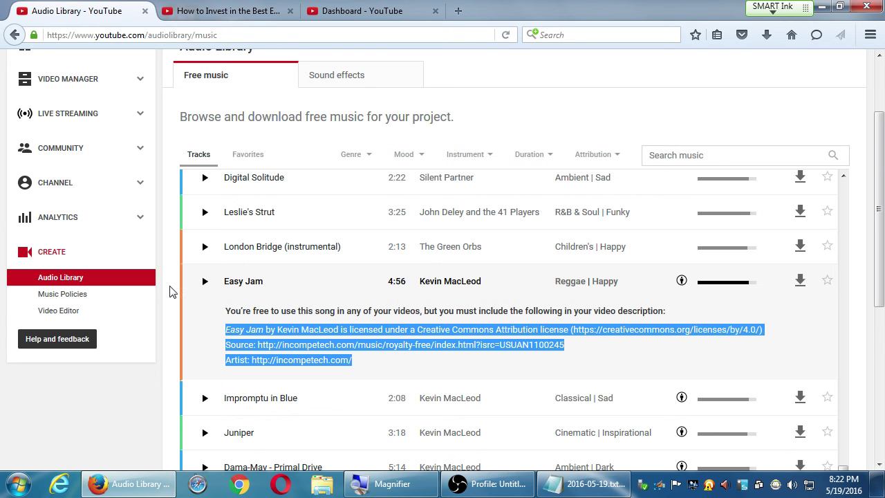
scroll(712, 329, "up", 1)
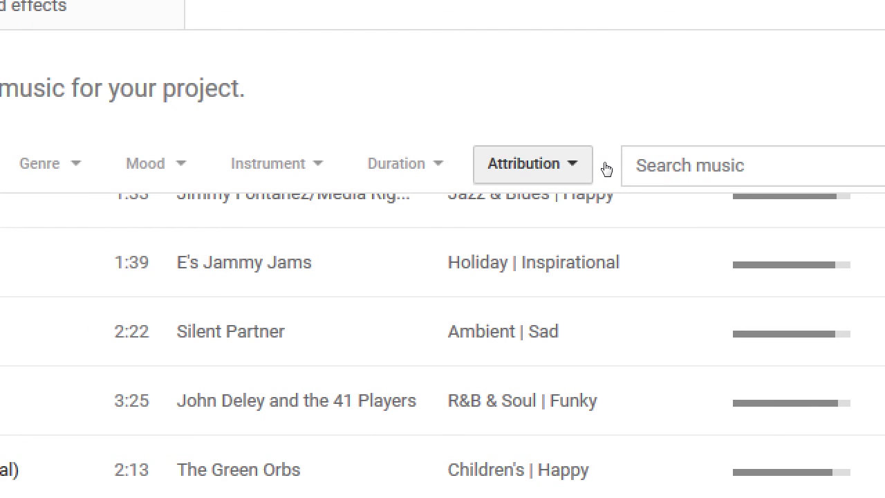
left_click(603, 165)
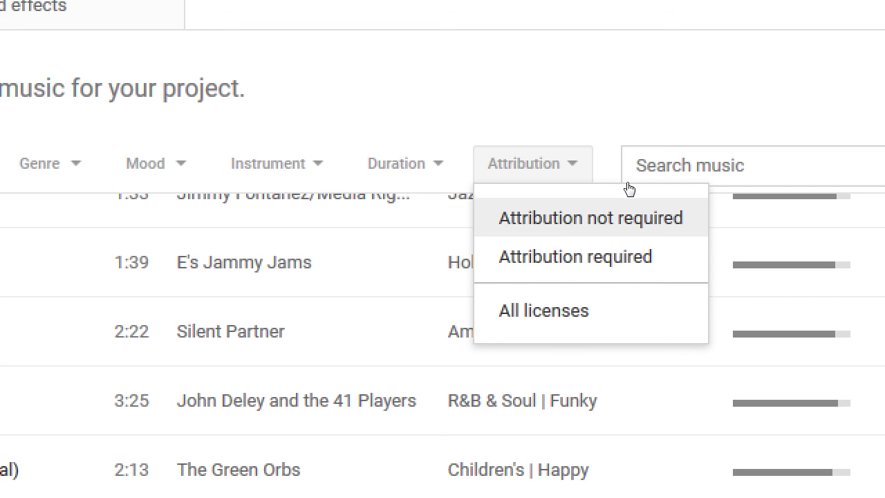
left_click(630, 188)
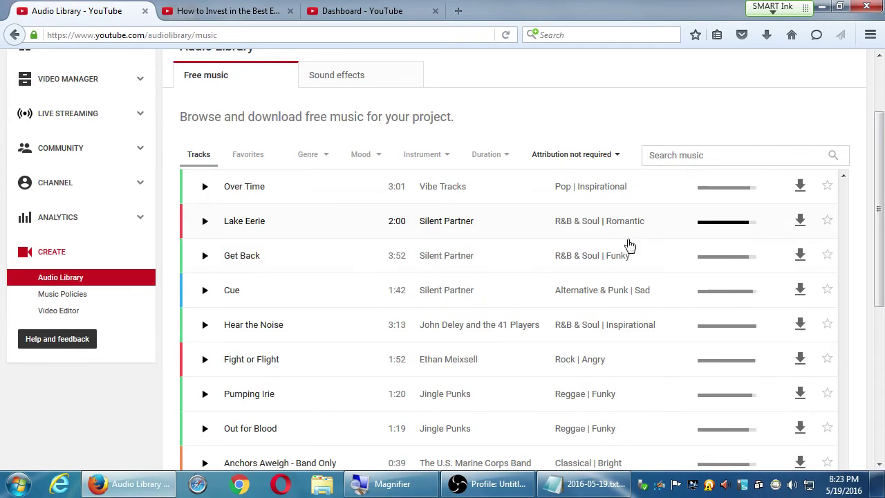
- Preview the free tracks The Woods, On the Tip (Sting), Fire Breather and Eureka, stopping playback after the last one
scroll(648, 248, "down", 5)
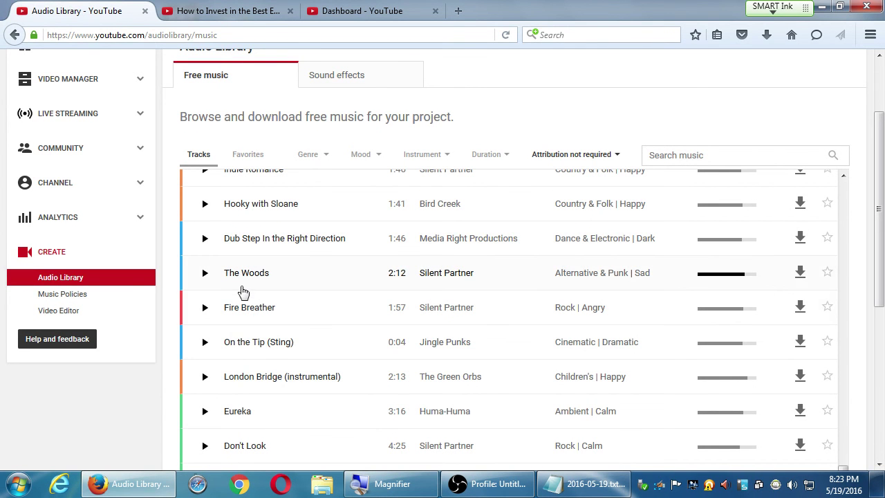
left_click(205, 276)
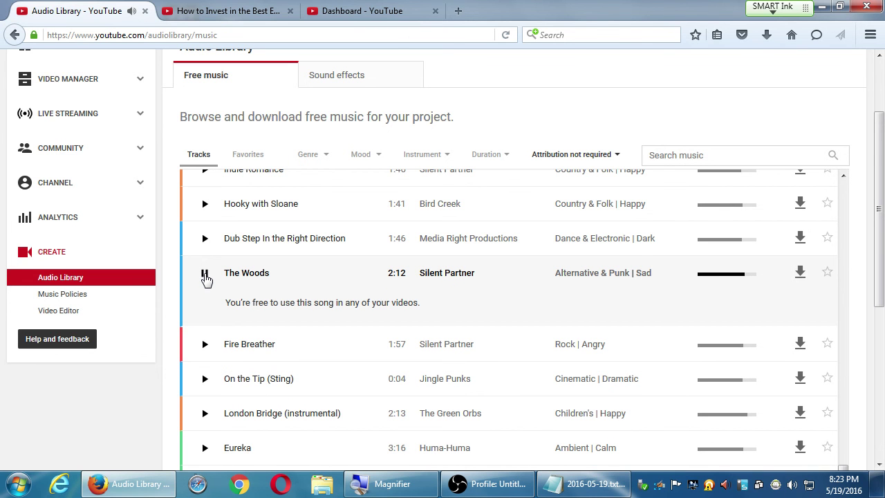
left_click(205, 275)
left_click(206, 378)
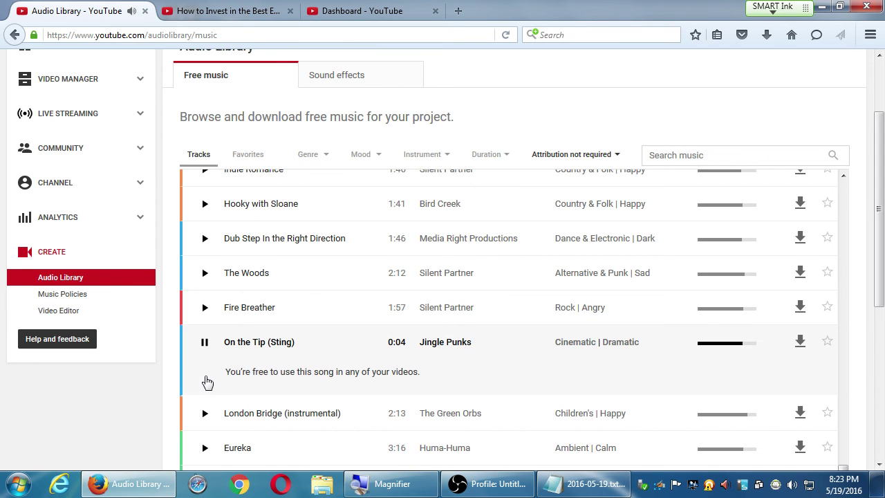
left_click(205, 311)
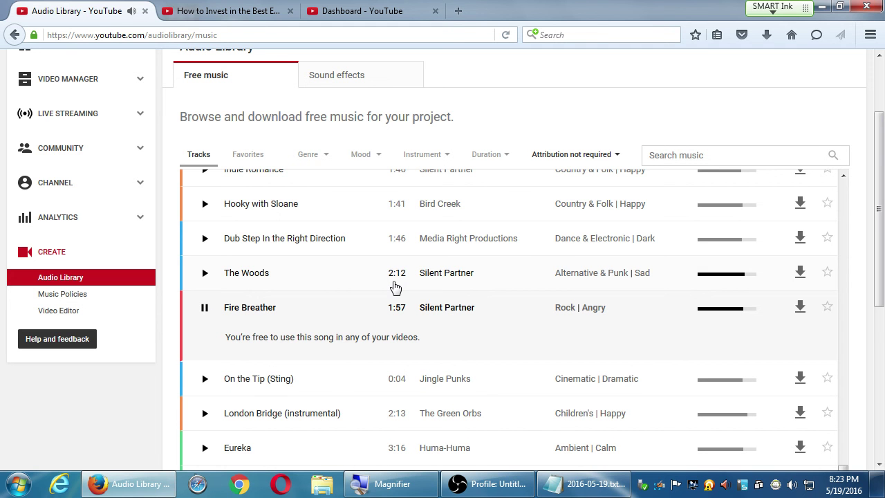
left_click(204, 308)
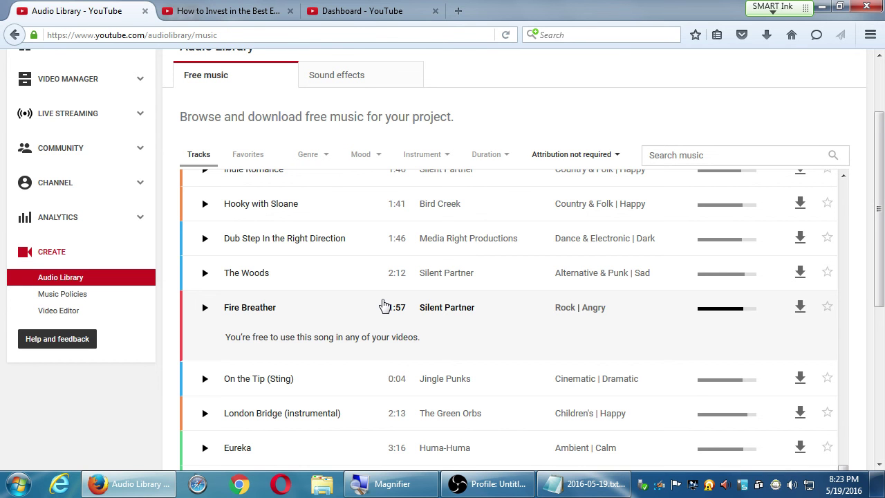
left_click(209, 452)
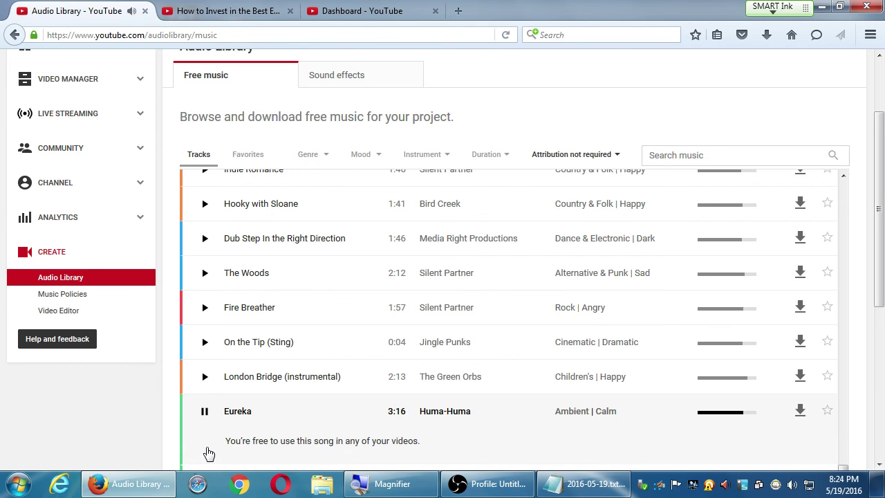
left_click(204, 412)
scroll(596, 128, "up", 3)
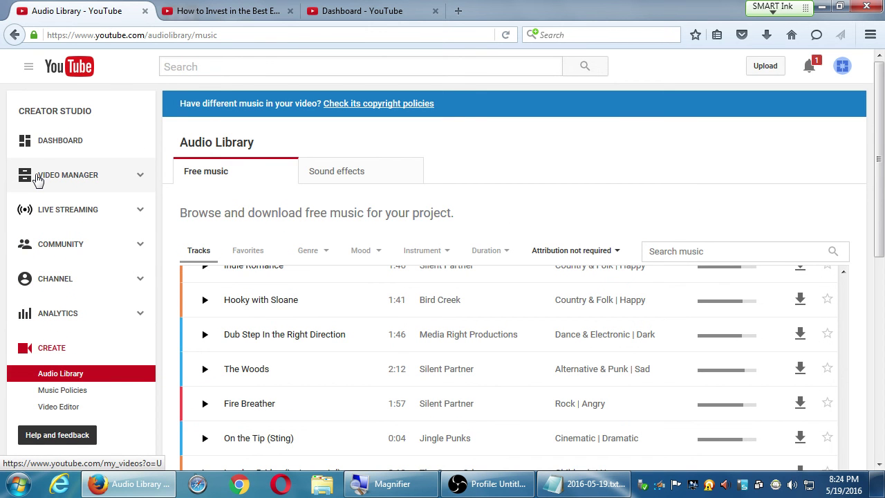
left_click(75, 315)
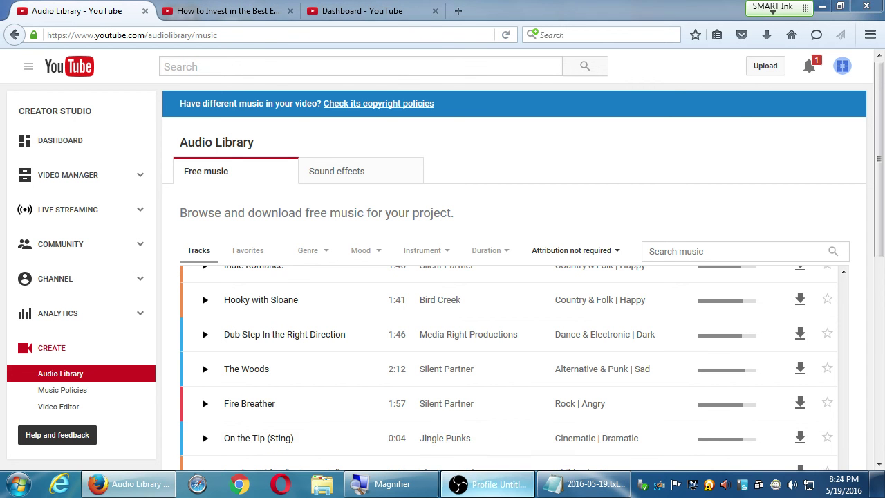
left_click(515, 484)
left_click(515, 484)
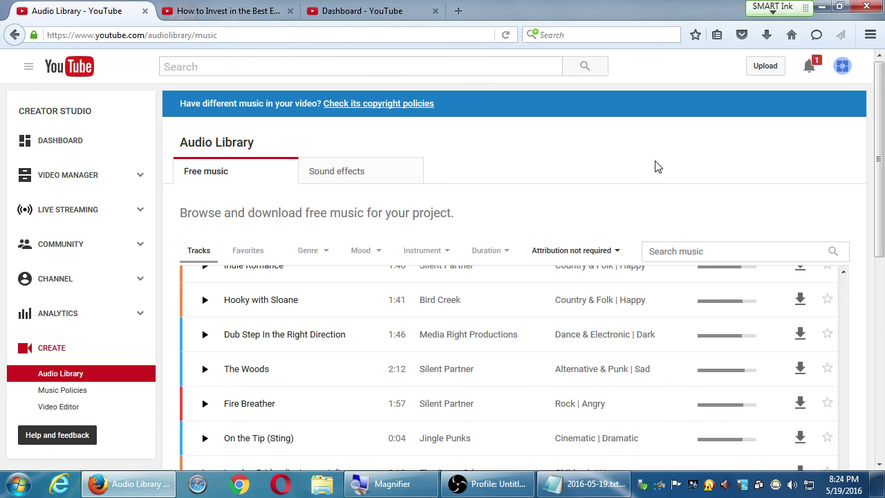